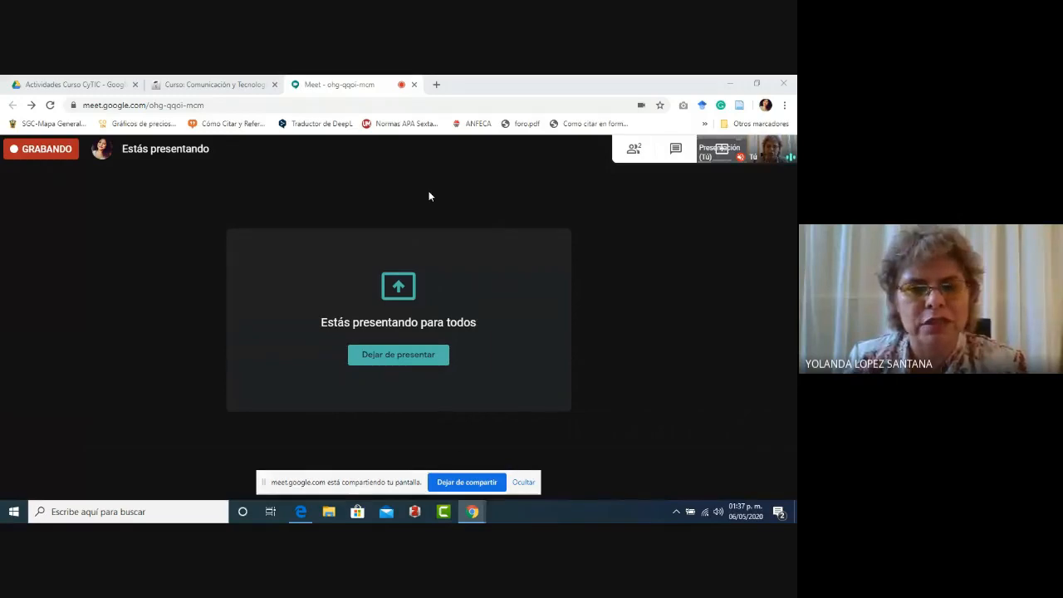
Review the description of course section V on Google Presentaciones and Google Formularios, highlighting the paragraph about the survey stage.
{"action": "left_click", "coordinate": [193, 85]}
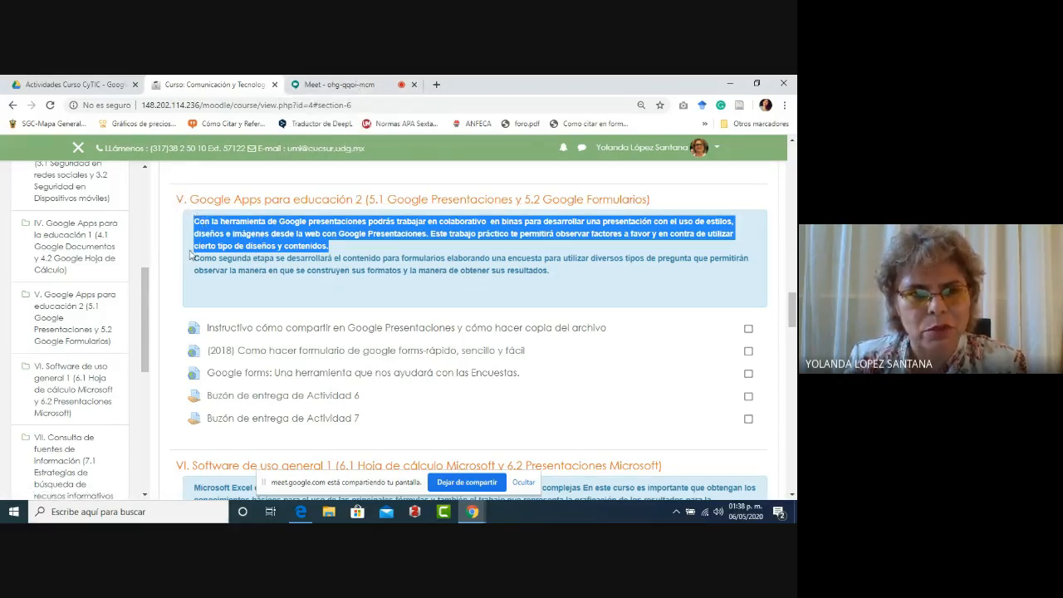
{"action": "left_click_drag", "start_coordinate": [194, 259], "coordinate": [568, 278]}
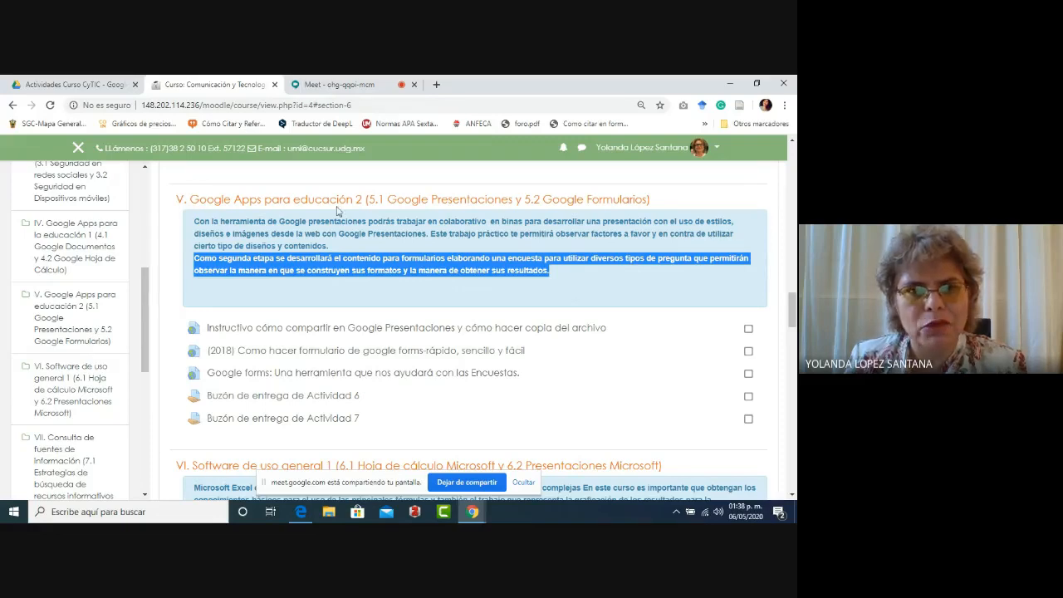
Create a blank Google Forms form inside the Actividad 7 folder in Google Drive.
{"action": "left_click", "coordinate": [91, 86]}
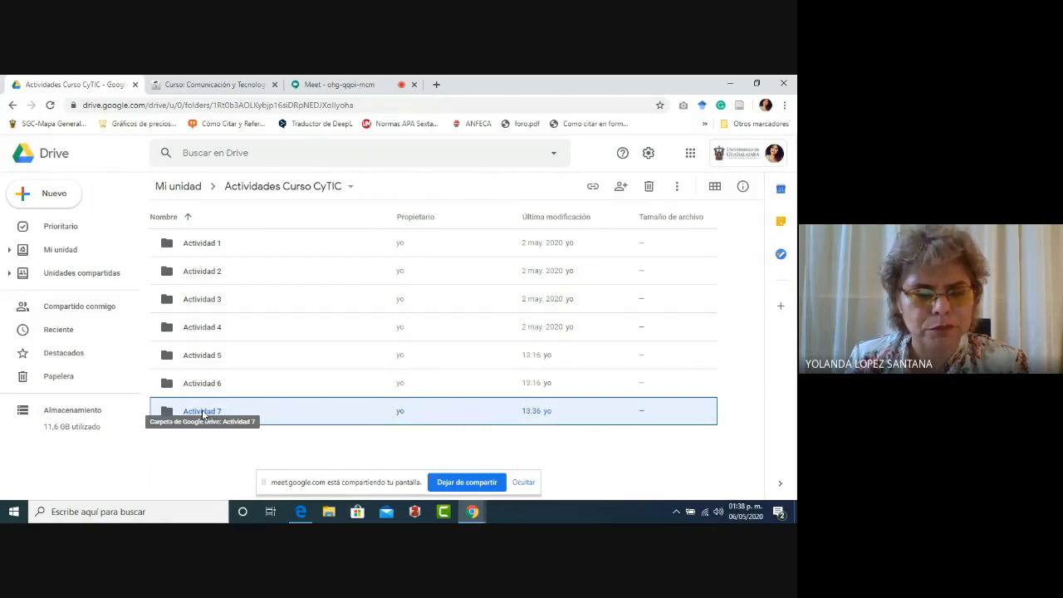
{"action": "double_click", "coordinate": [202, 412]}
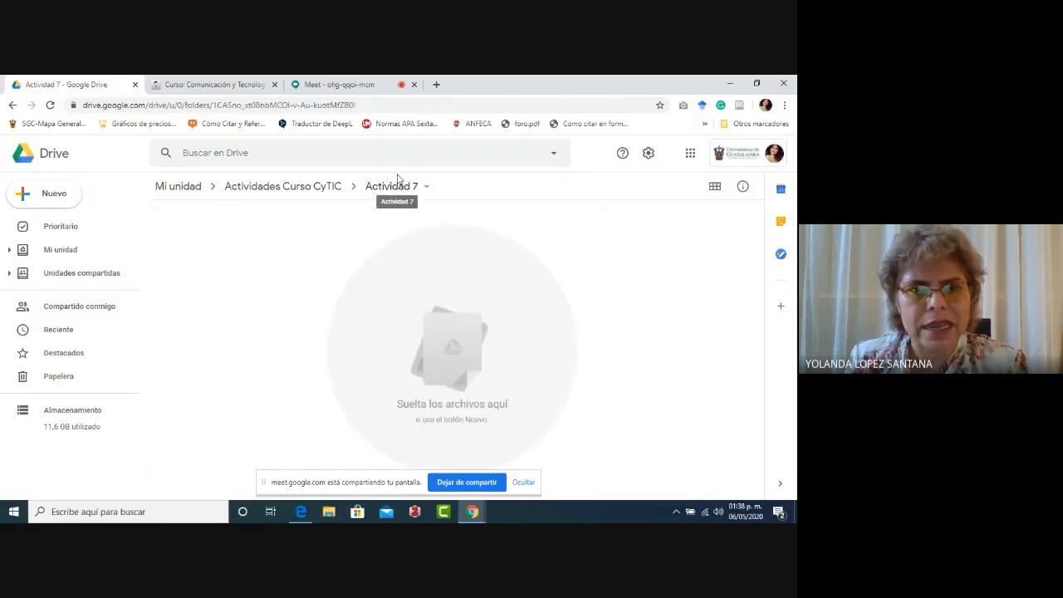
{"action": "left_click", "coordinate": [51, 196]}
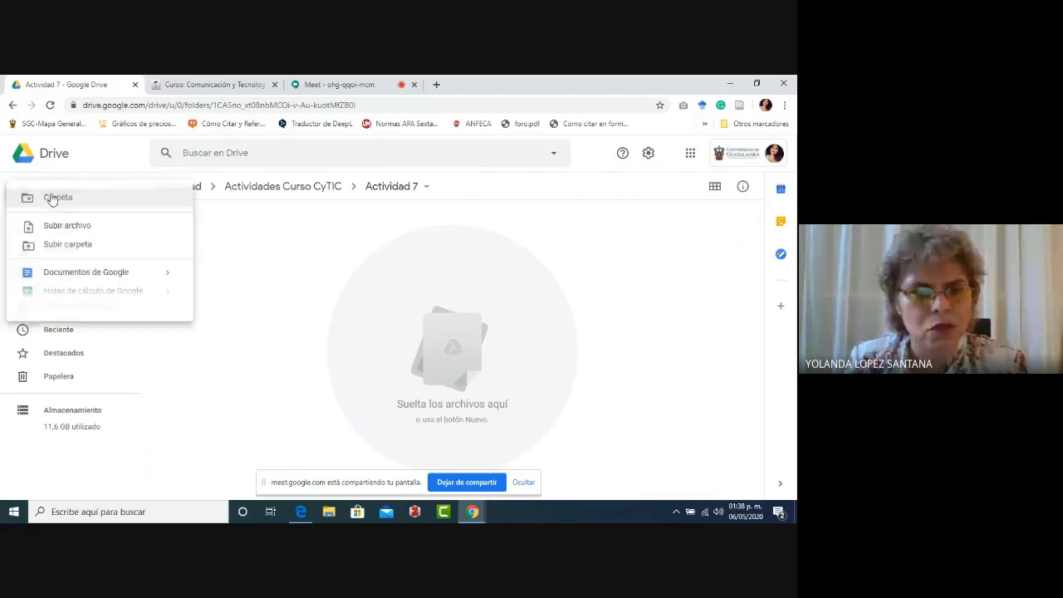
{"action": "mouse_move", "coordinate": [51, 331]}
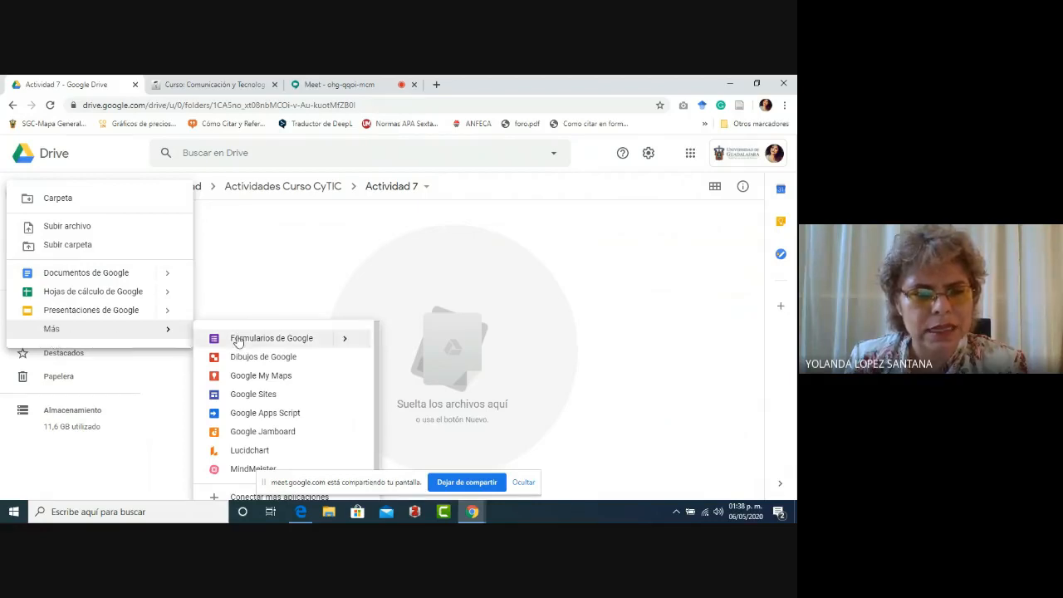
{"action": "left_click", "coordinate": [280, 340]}
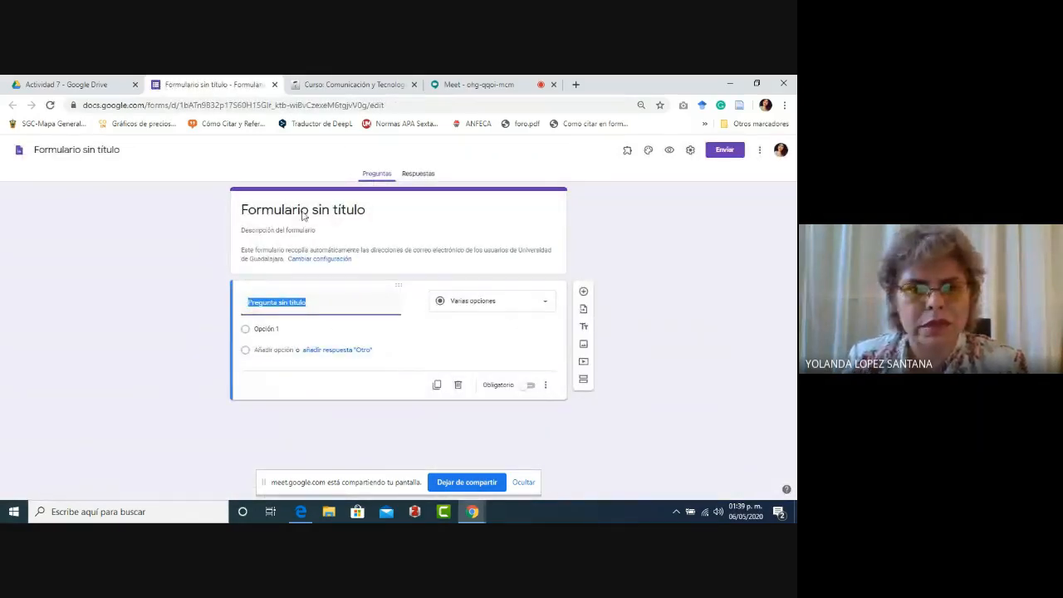
Name the form file "Practica 1".
{"action": "left_click", "coordinate": [77, 153]}
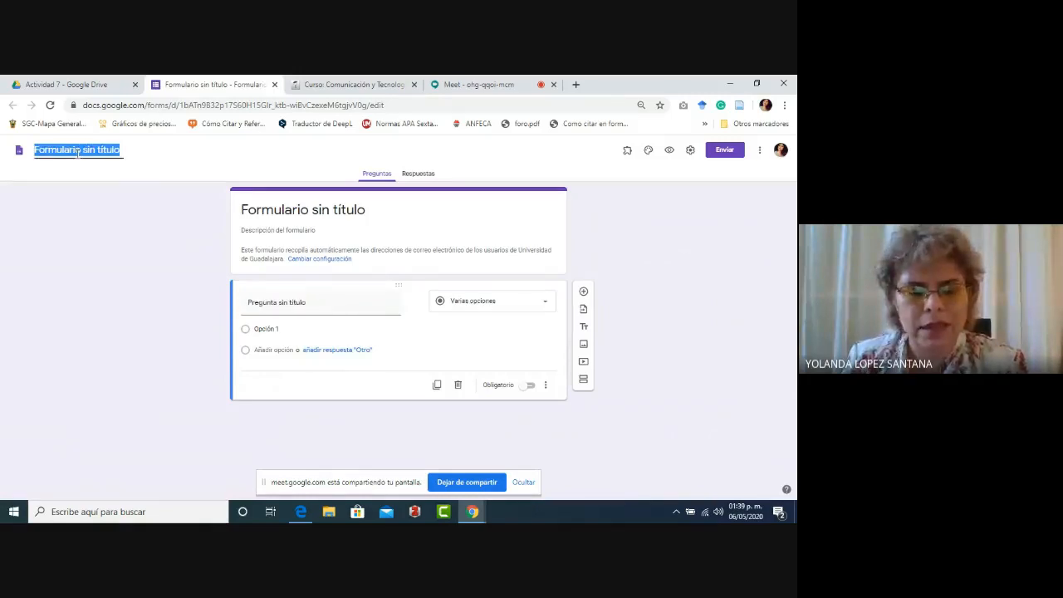
{"action": "type", "text": "Pract"}
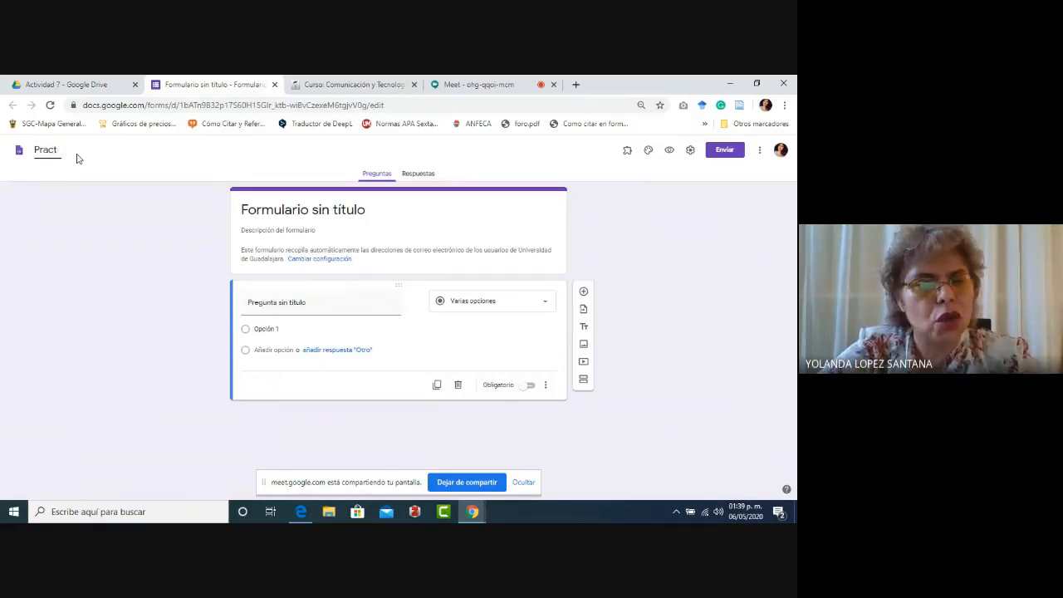
{"action": "type", "text": "ic"}
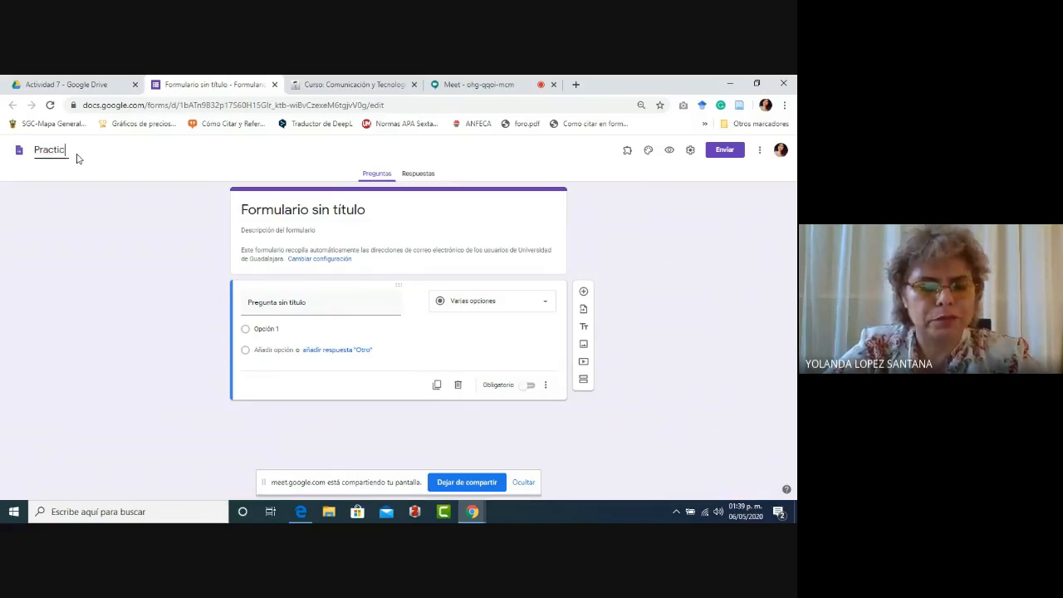
{"action": "type", "text": "a 1"}
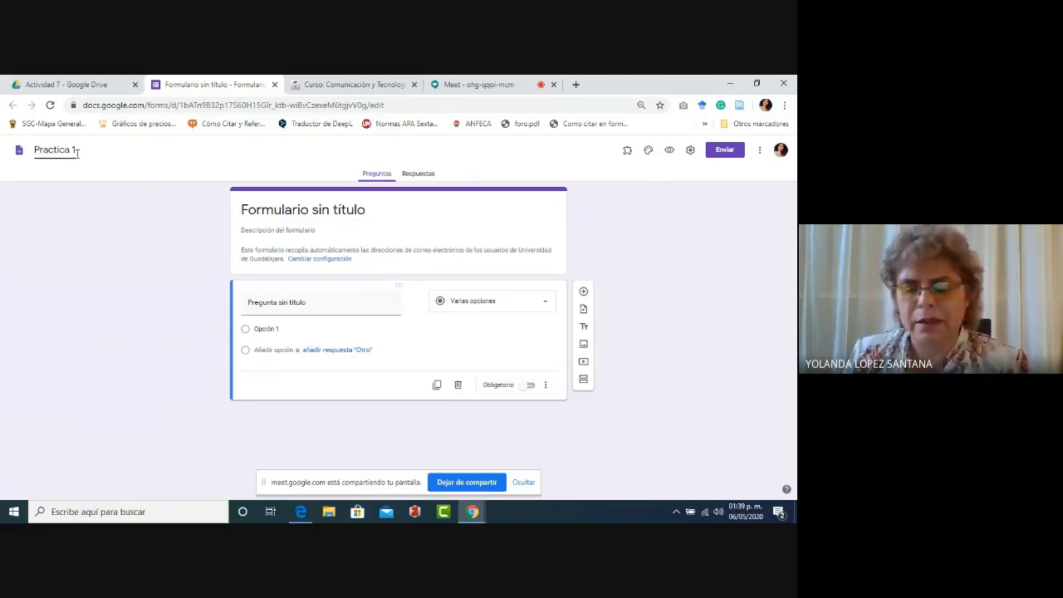
{"action": "left_click", "coordinate": [363, 212]}
Replace the form's heading with the title "Cuestionario para analizar tipos de pregunta".
{"action": "left_click_drag", "start_coordinate": [325, 211], "coordinate": [238, 212]}
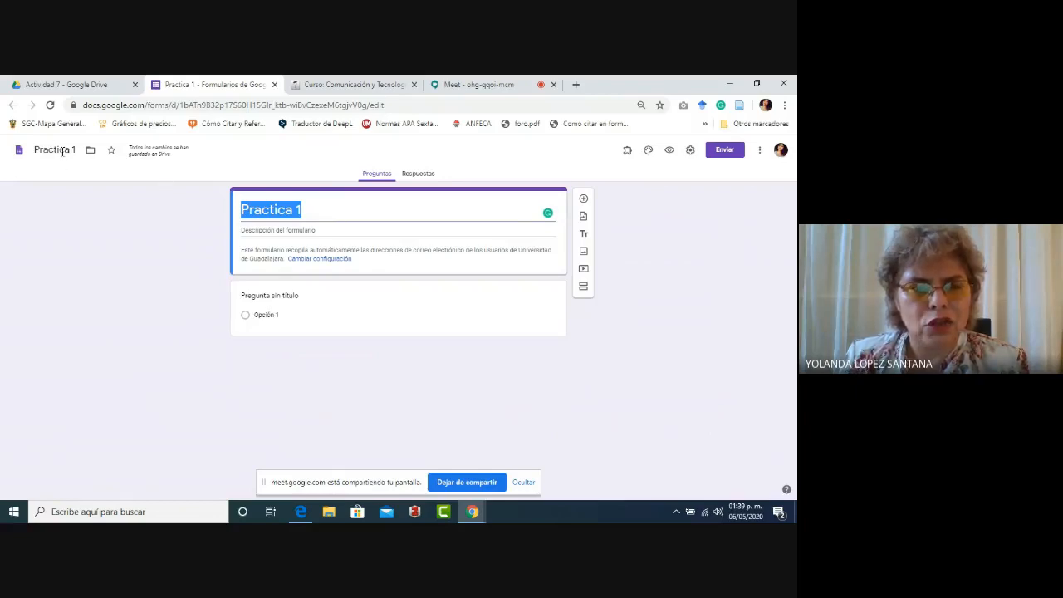
{"action": "left_click", "coordinate": [298, 230]}
{"action": "left_click", "coordinate": [300, 212]}
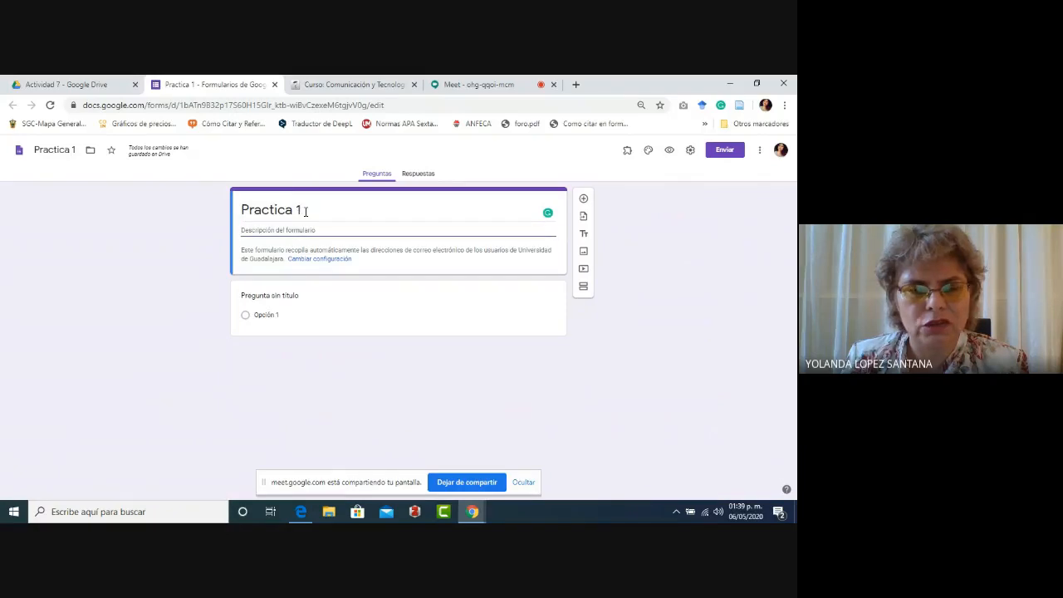
{"action": "triple_click", "coordinate": [263, 214]}
{"action": "type", "text": "C"}
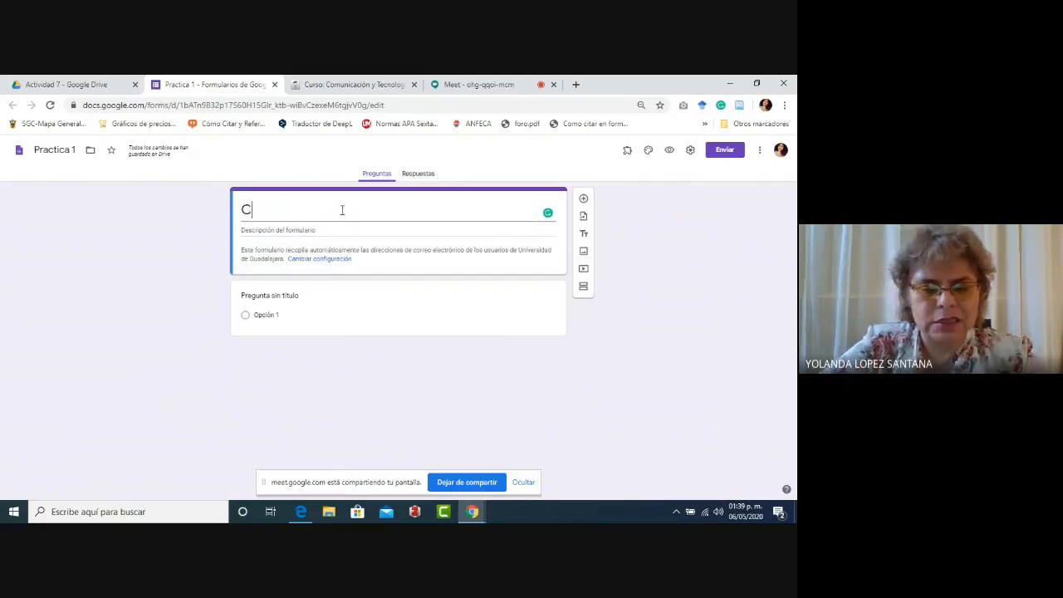
{"action": "type", "text": "uestio"}
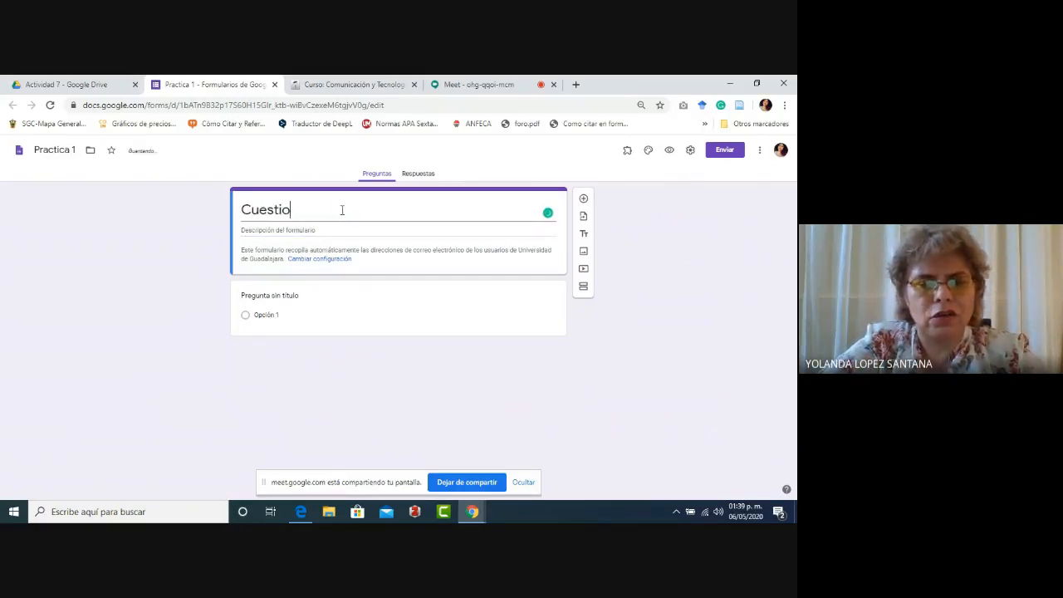
{"action": "type", "text": "nario para analiza"}
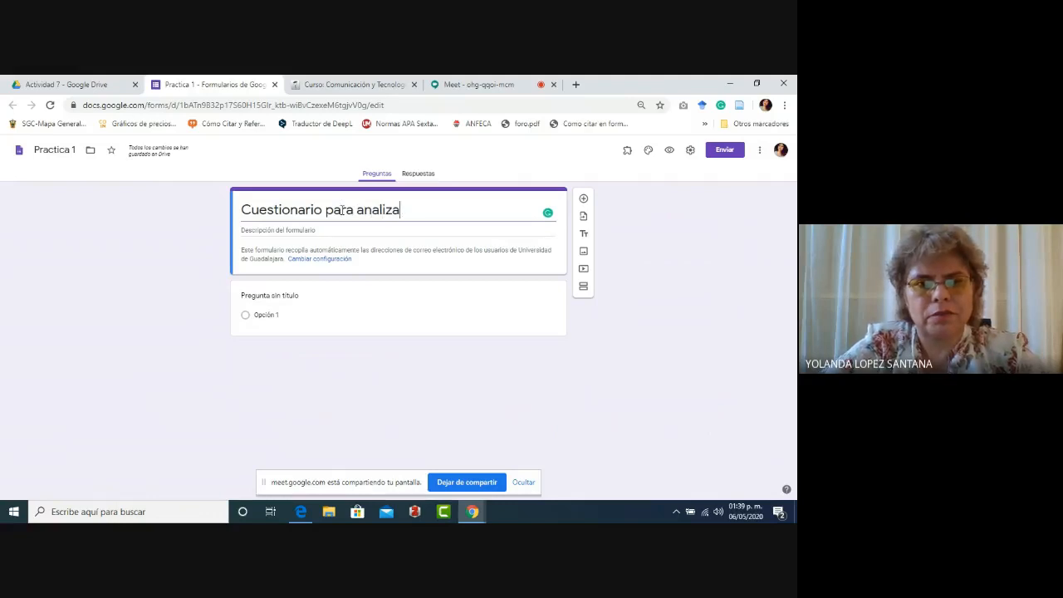
{"action": "type", "text": "r temas de"}
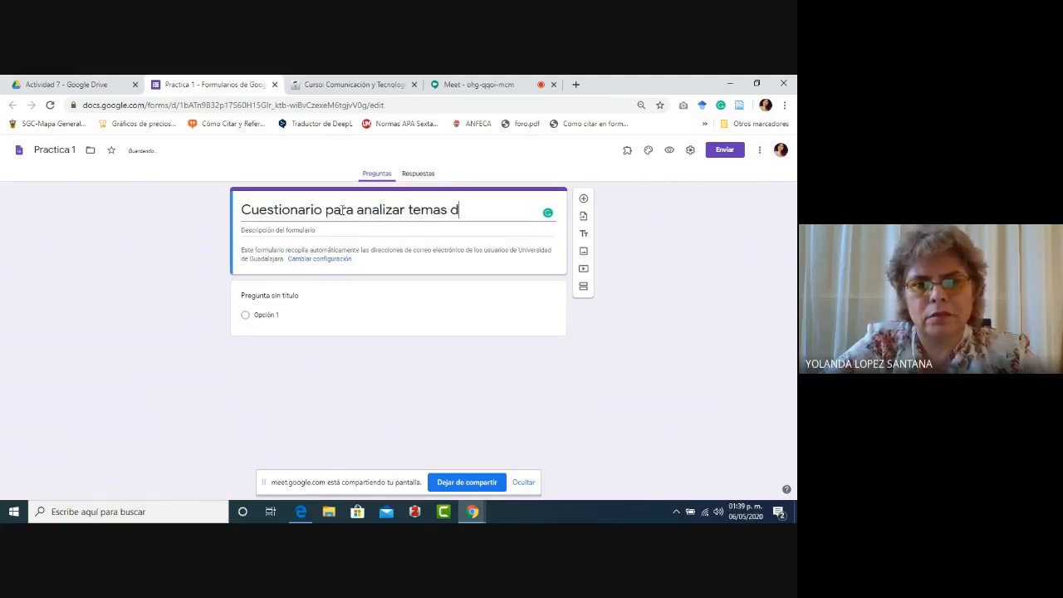
{"action": "key", "text": "BackSpace"}
{"action": "key", "text": "BackSpace"}
{"action": "key", "text": "BackSpace"}
{"action": "key", "text": "BackSpace"}
{"action": "key", "text": "BackSpace"}
{"action": "key", "text": "BackSpace"}
{"action": "key", "text": "BackSpace"}
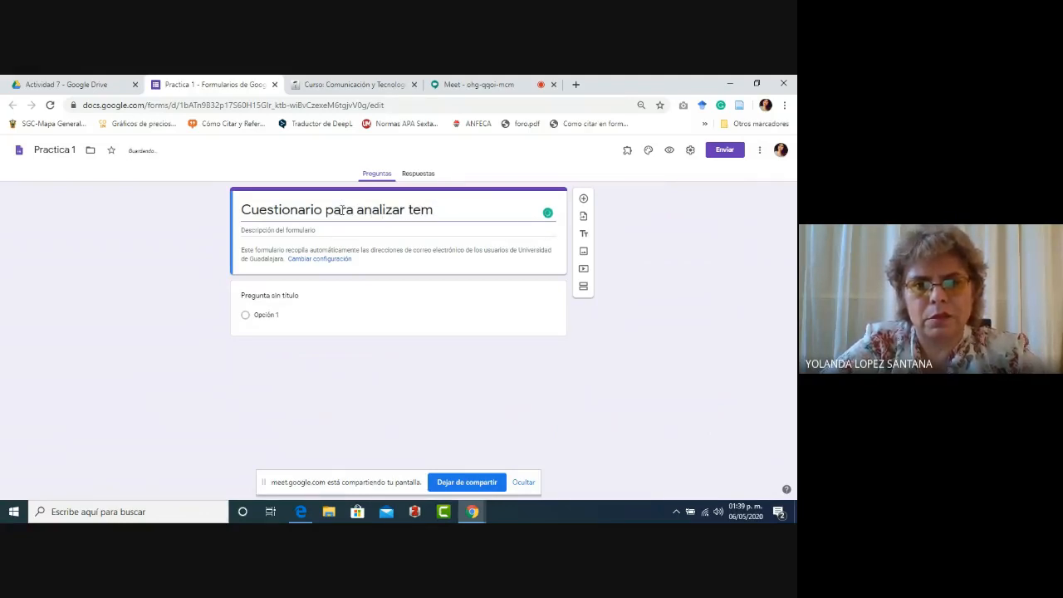
{"action": "type", "text": "ipos de pregunta"}
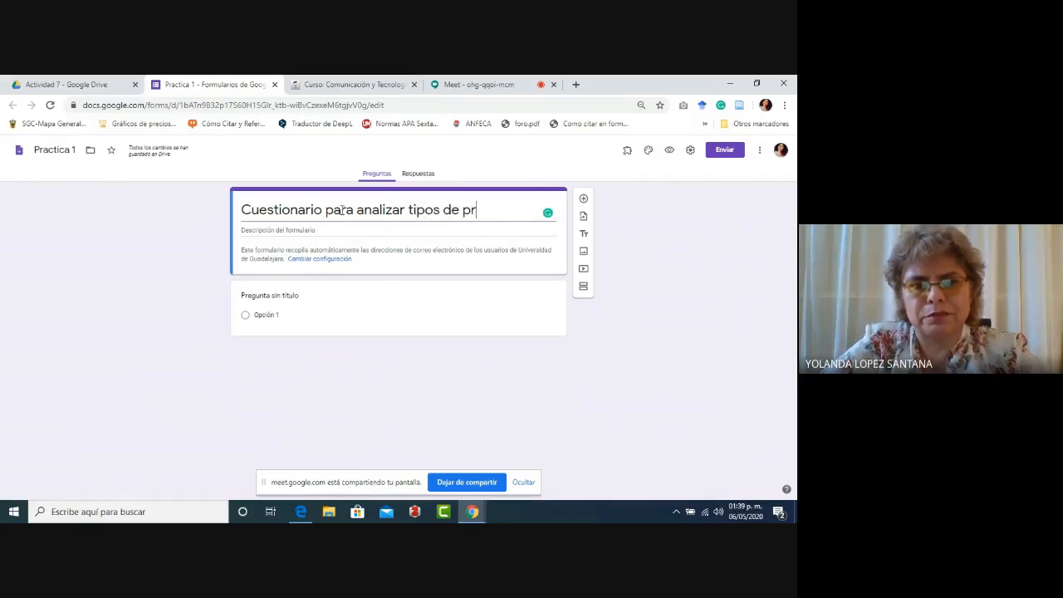
Enter "Propósito" as the form description, correcting its spelling with the accent.
{"action": "left_click", "coordinate": [305, 230]}
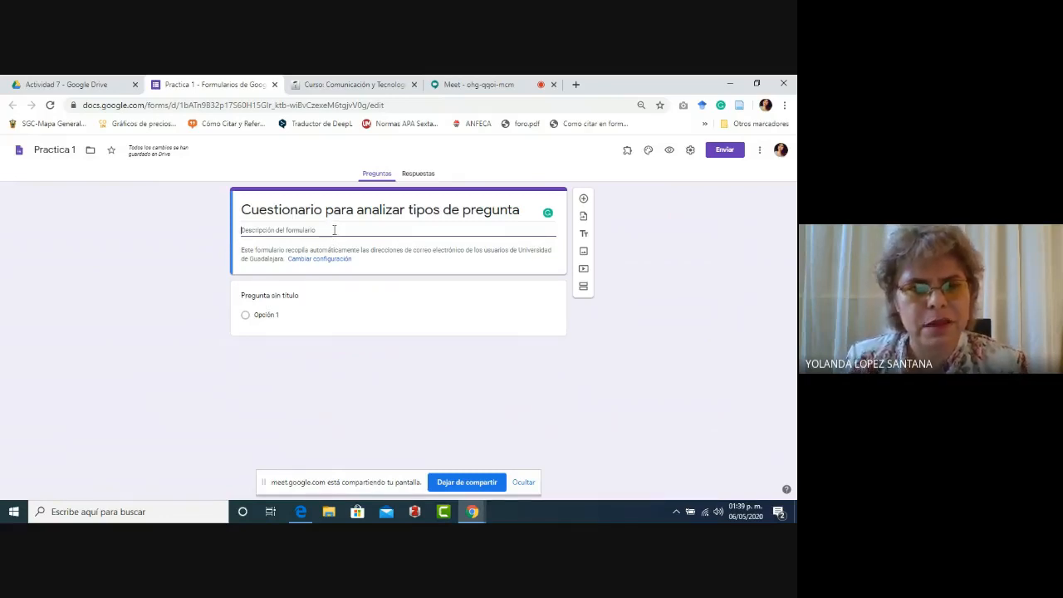
{"action": "type", "text": "Prop"}
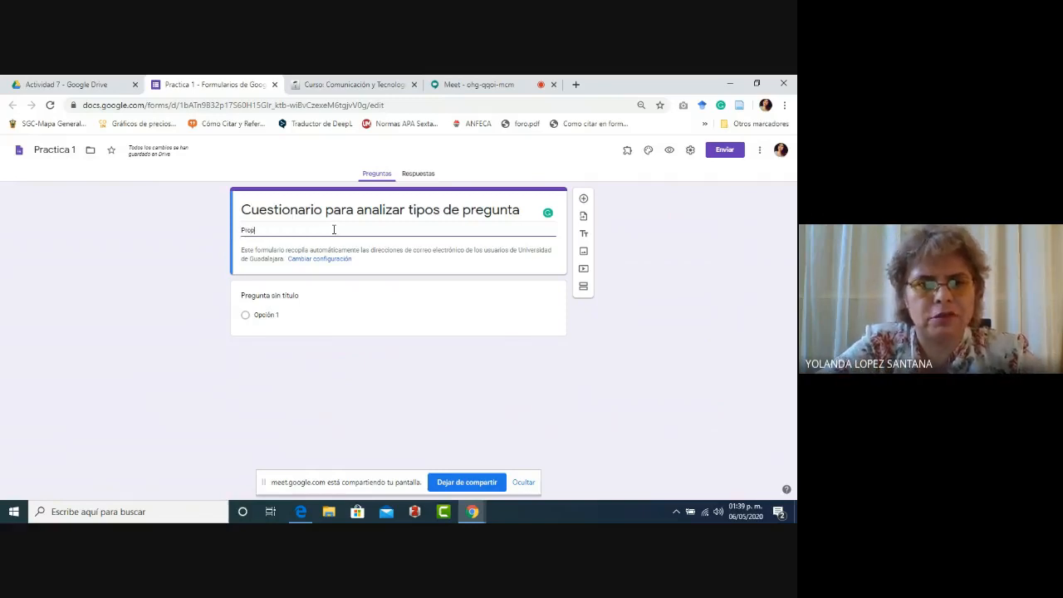
{"action": "type", "text": "ósito"}
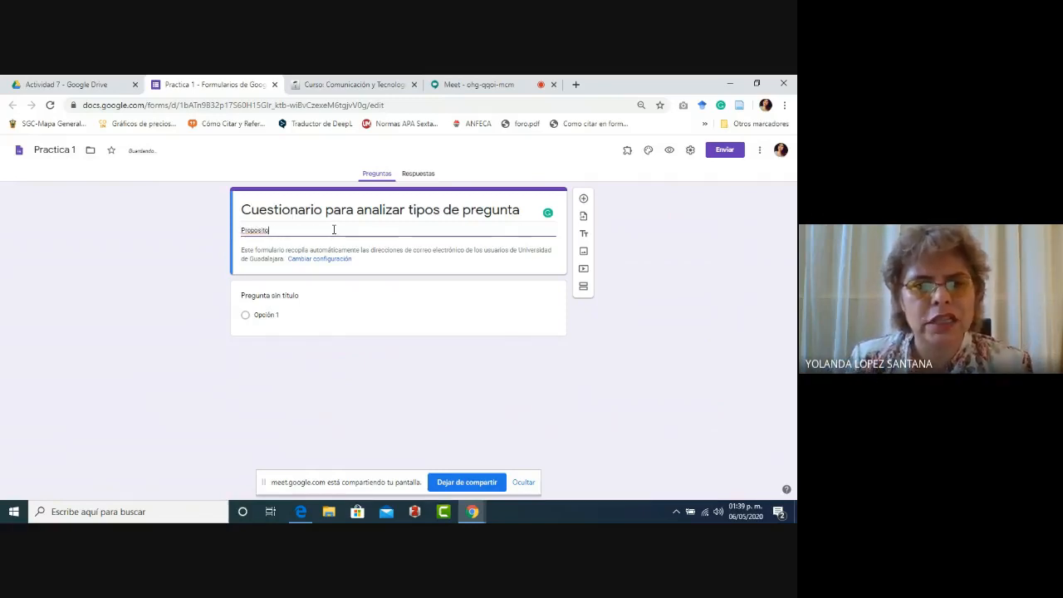
{"action": "right_click", "coordinate": [256, 230]}
{"action": "left_click", "coordinate": [281, 241]}
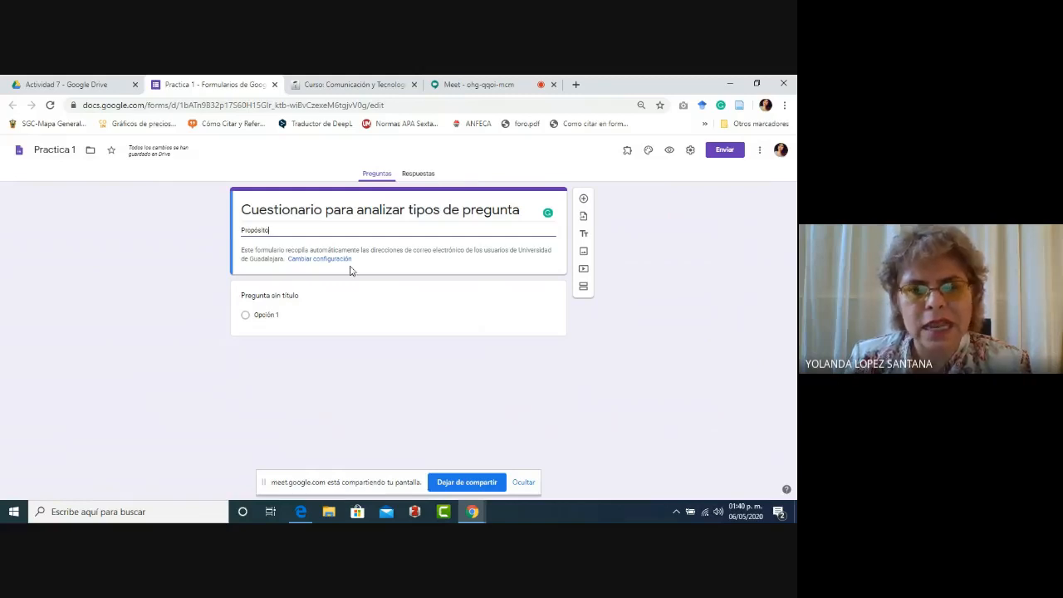
Add Opción 2 through Opción 6 to the untitled multiple-choice question.
{"action": "left_click", "coordinate": [273, 295]}
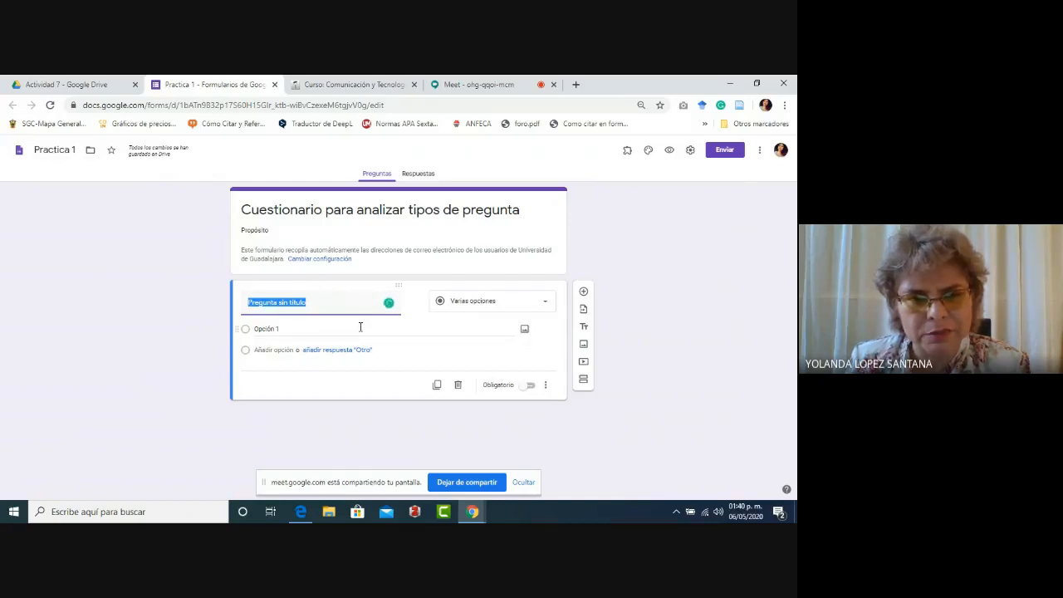
{"action": "left_click", "coordinate": [288, 329]}
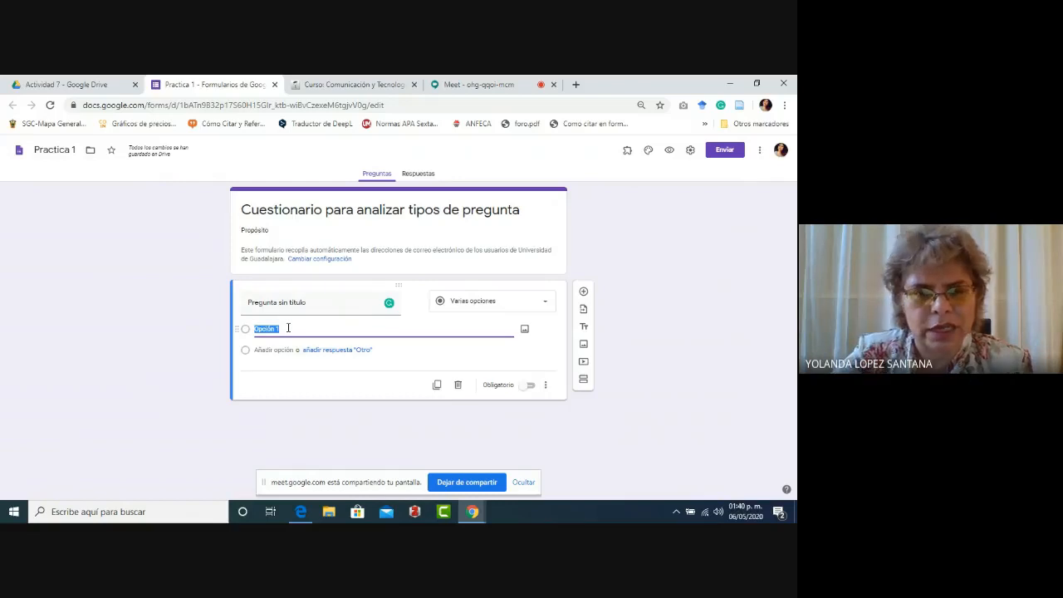
{"action": "key", "text": "Return"}
{"action": "key", "text": "Return"}
{"action": "key", "text": "Return"}
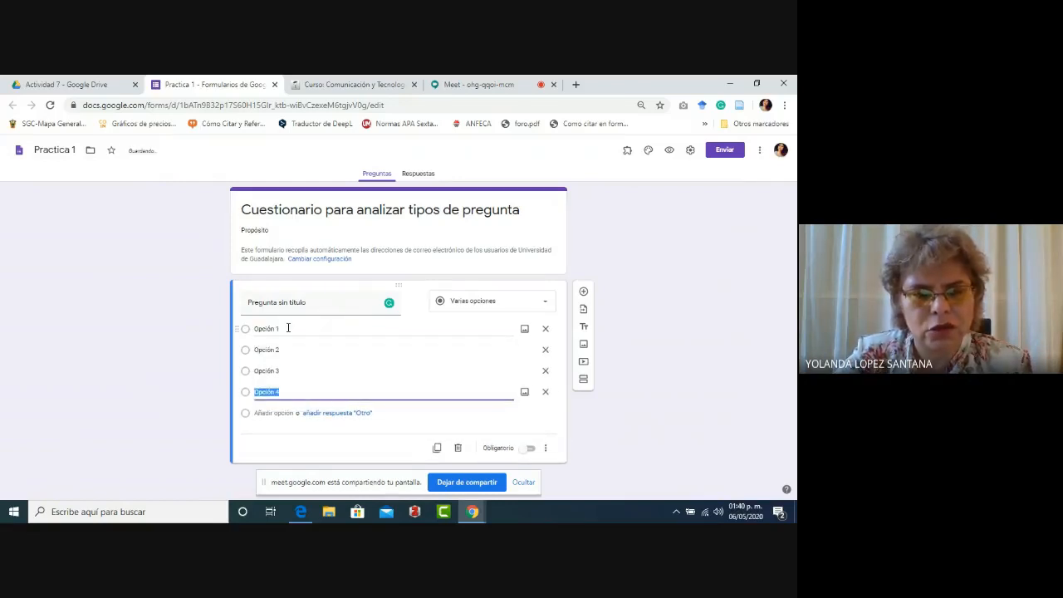
{"action": "key", "text": "Return"}
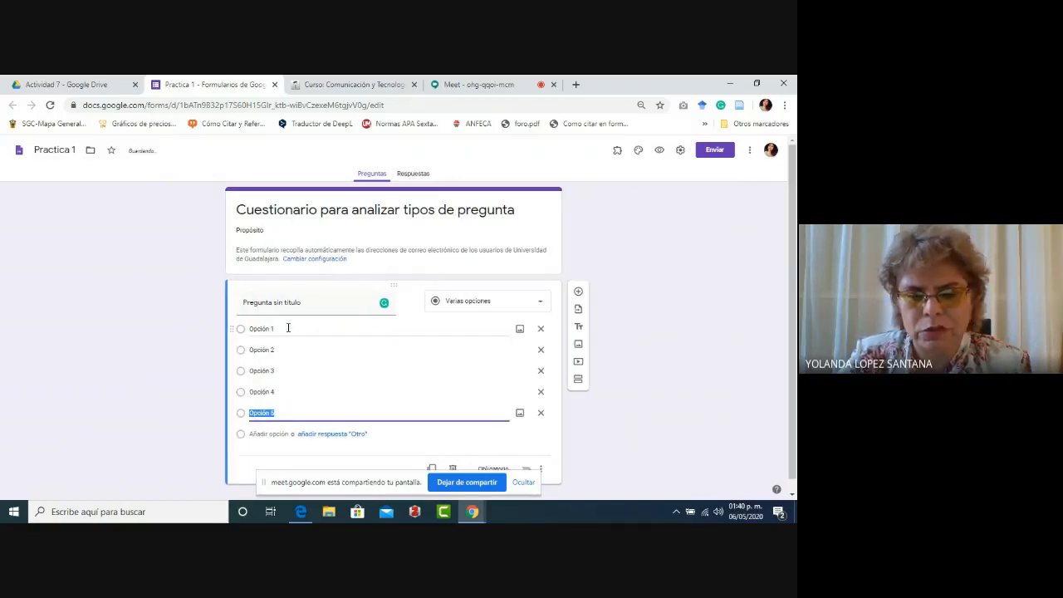
{"action": "key", "text": "Return"}
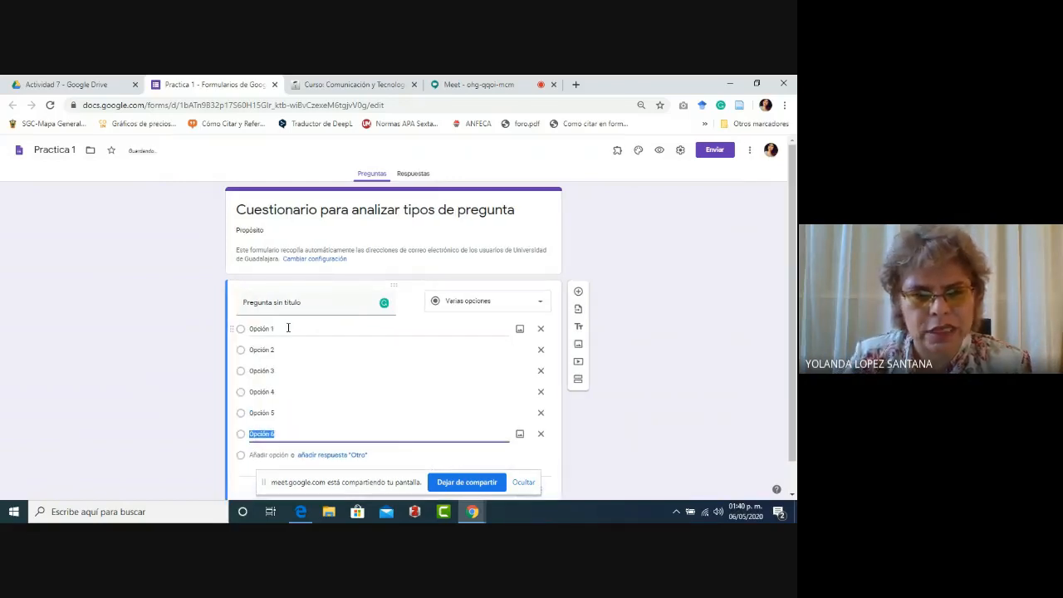
Remove Opción 6, Opción 5, Opción 4 and Opción 3 from the untitled question.
{"action": "left_click", "coordinate": [542, 435]}
{"action": "left_click", "coordinate": [541, 413]}
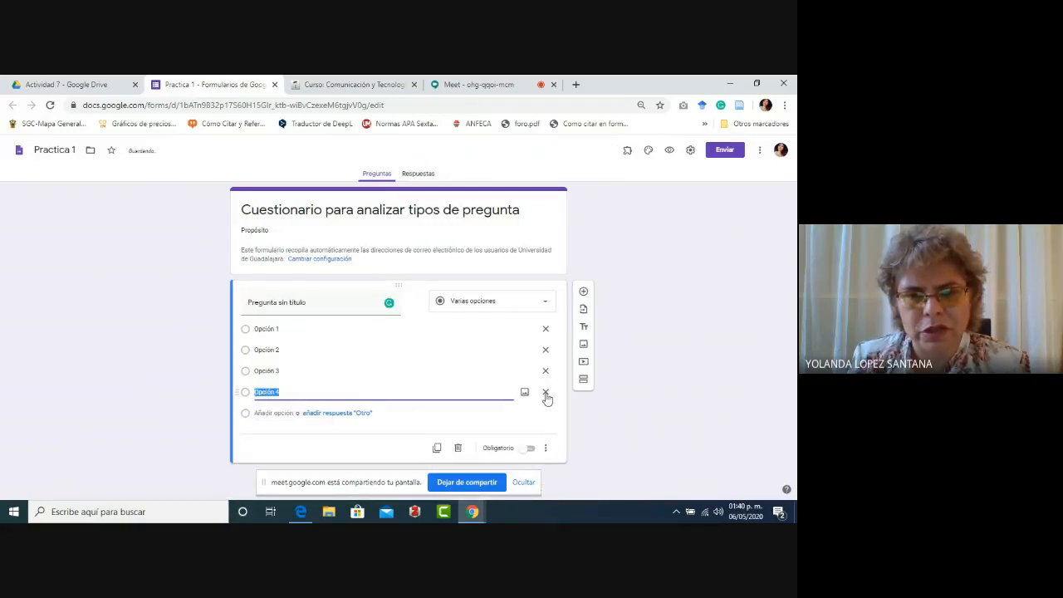
{"action": "left_click", "coordinate": [546, 394]}
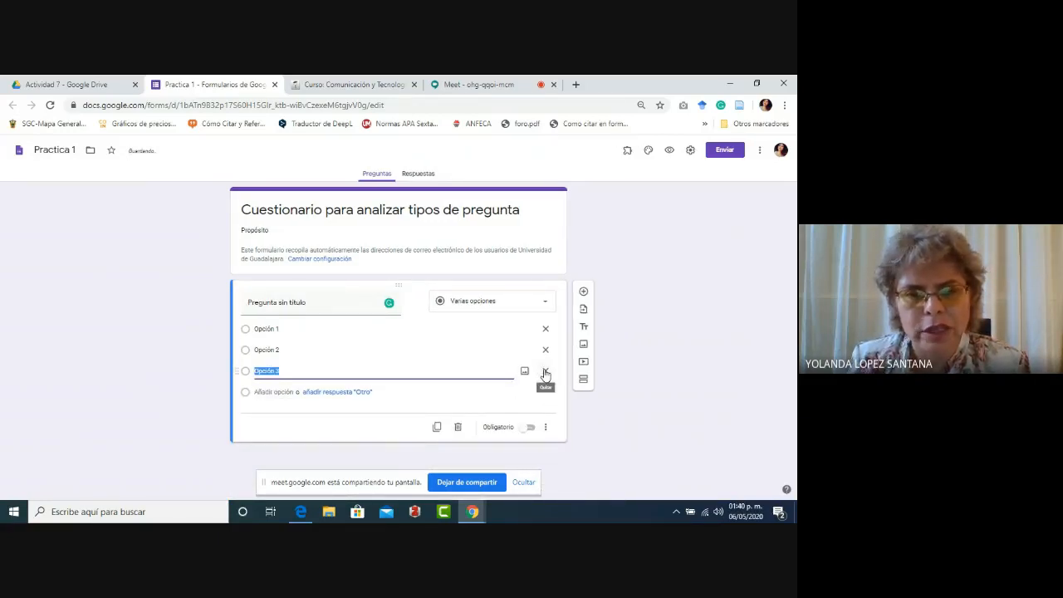
{"action": "left_click", "coordinate": [546, 371]}
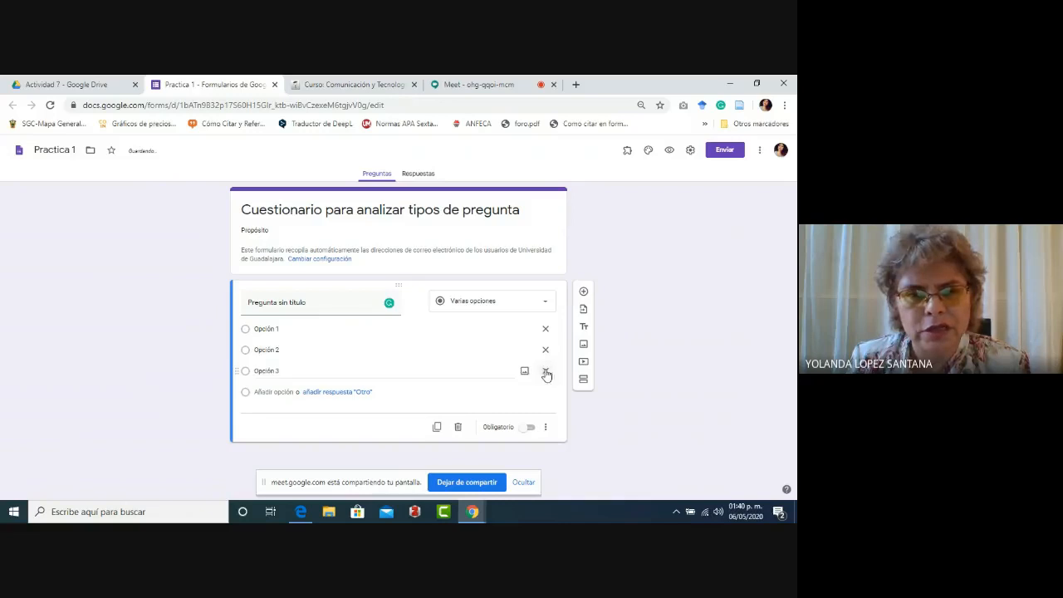
Add Opción 3 and Opción 4 below Opción 2 in the untitled question.
{"action": "left_click", "coordinate": [299, 347]}
{"action": "key", "text": "Return"}
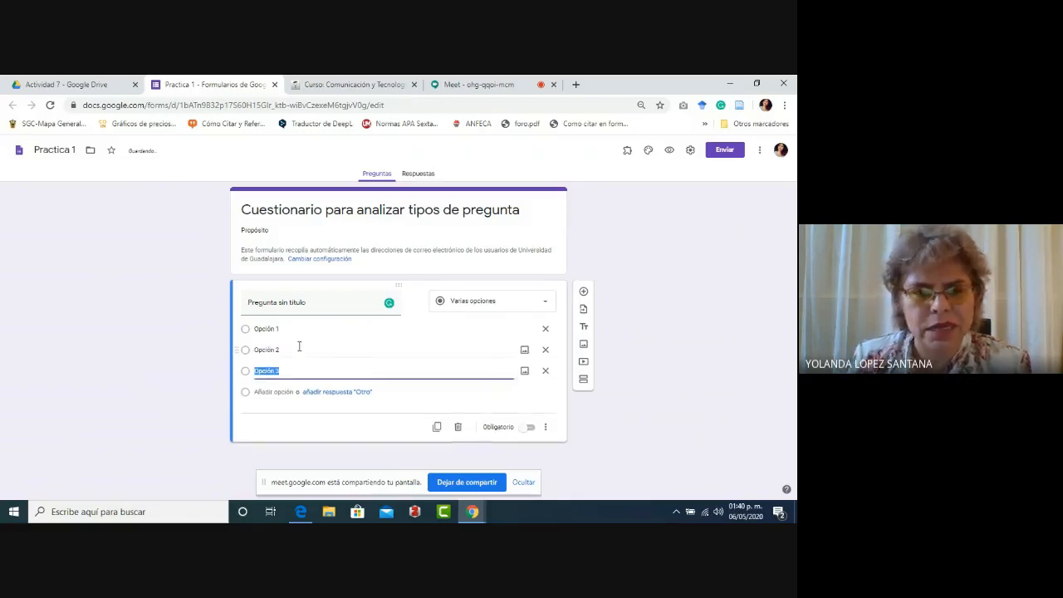
{"action": "left_click", "coordinate": [273, 392]}
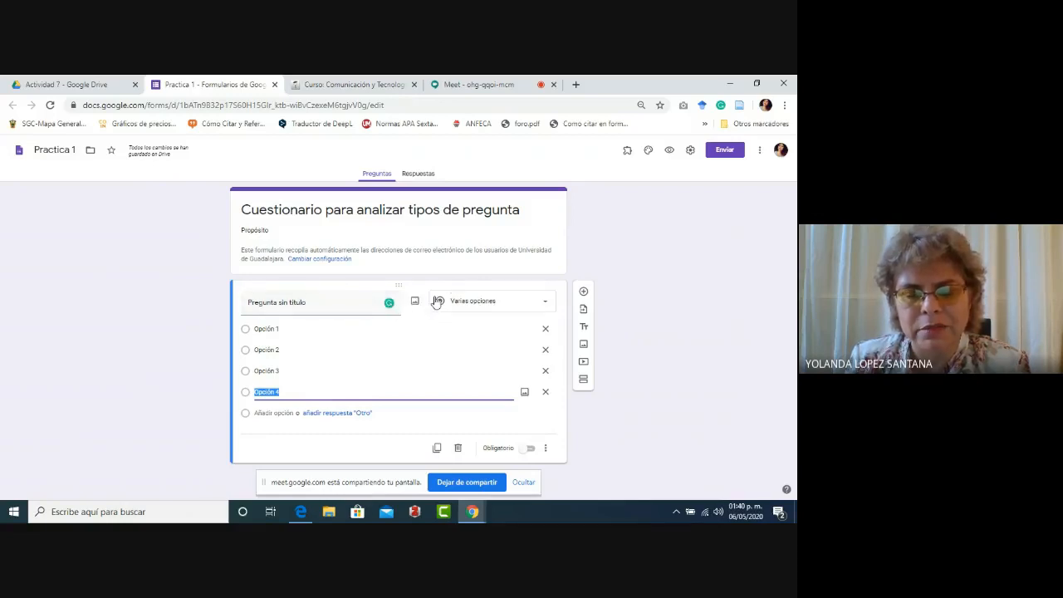
Look through the available question types for the untitled question, keeping Varias opciones.
{"action": "left_click", "coordinate": [545, 305]}
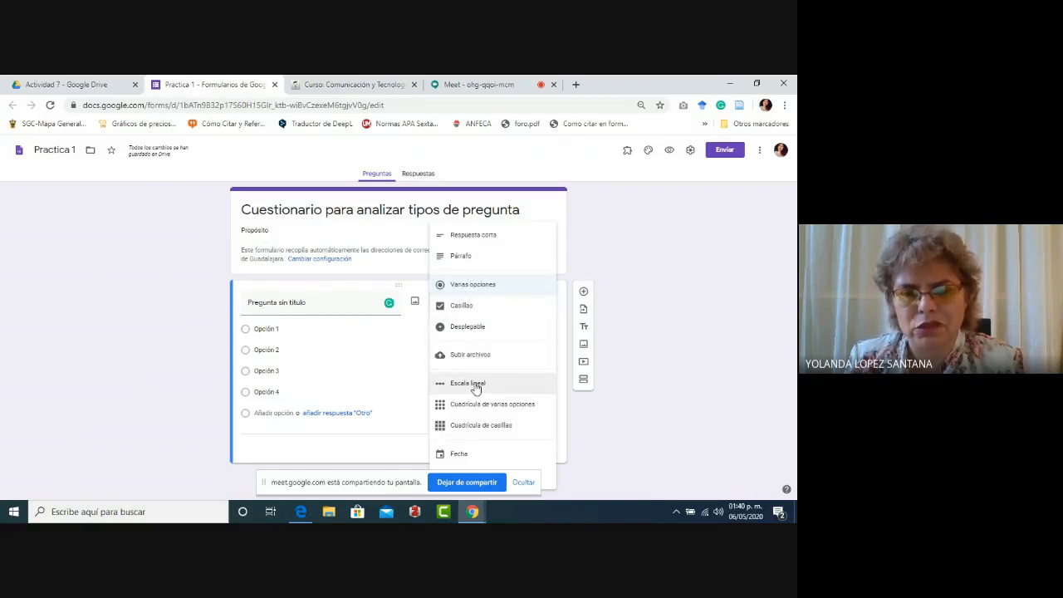
{"action": "left_click", "coordinate": [566, 420]}
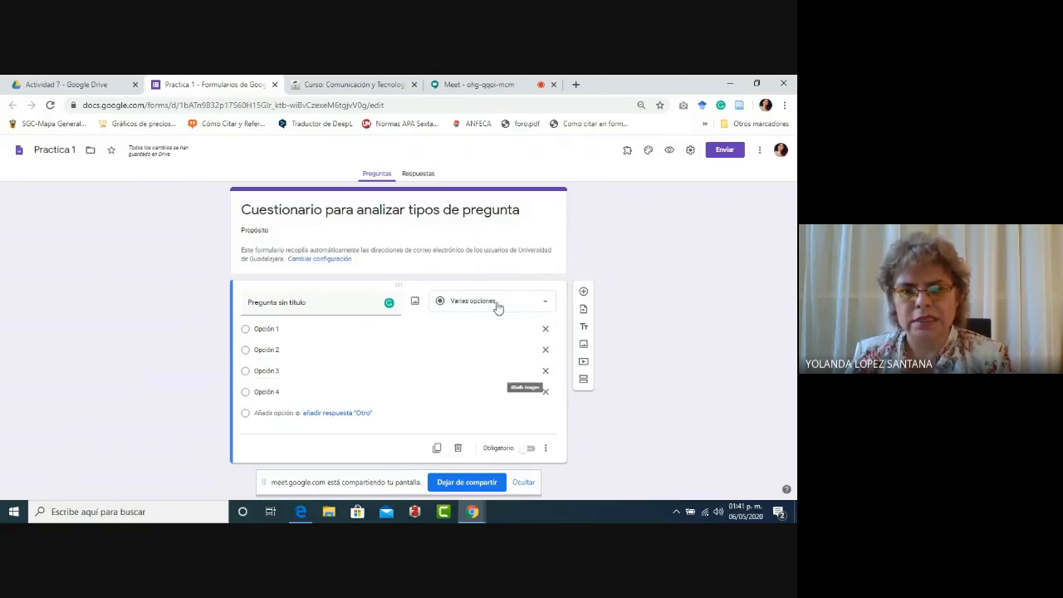
Try the Casillas type on the untitled question and return it to Varias opciones.
{"action": "left_click", "coordinate": [544, 304]}
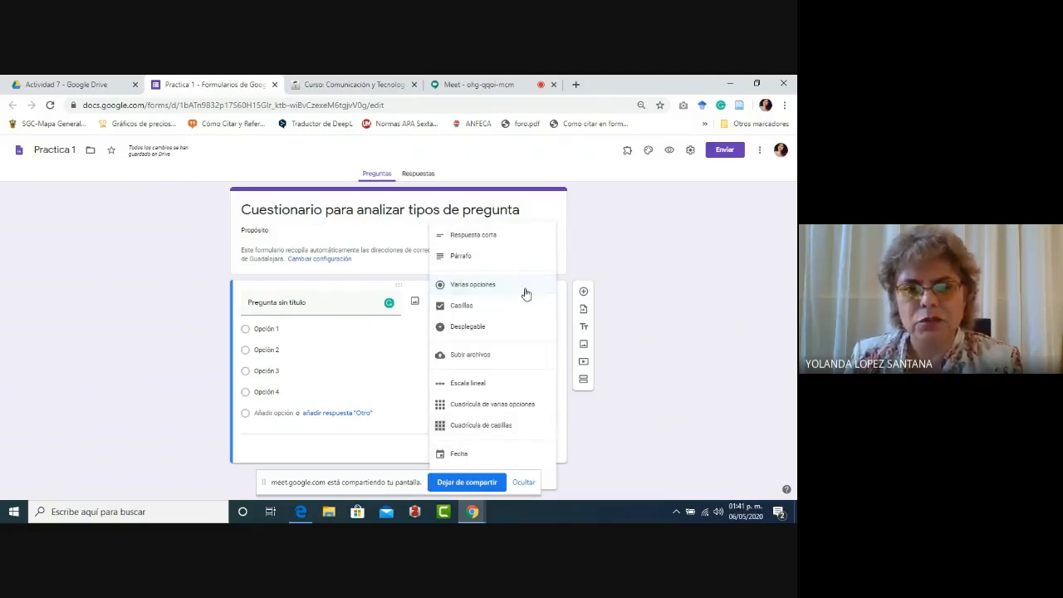
{"action": "left_click", "coordinate": [463, 289]}
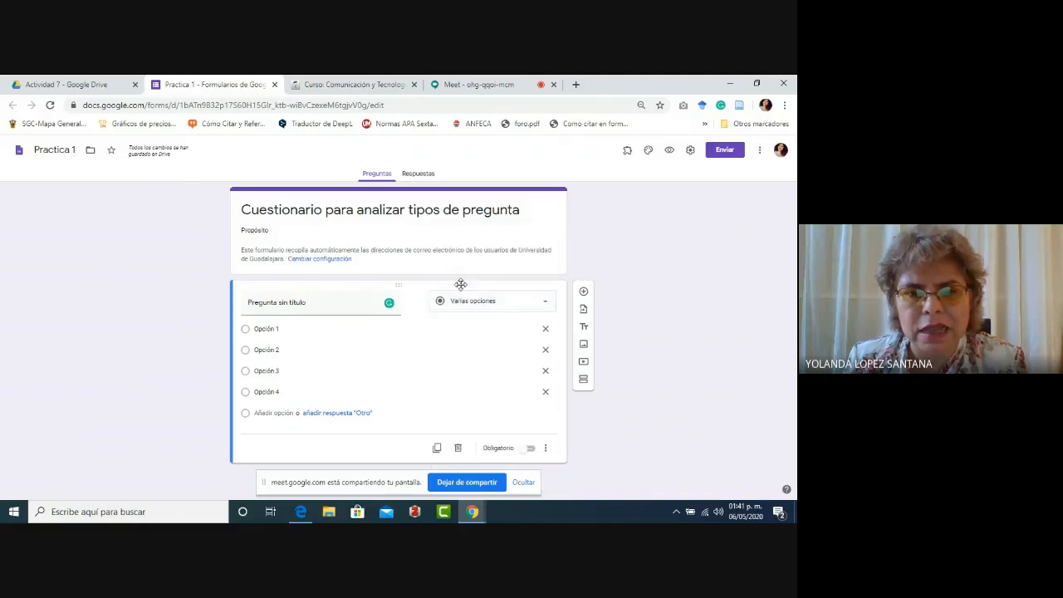
{"action": "left_click", "coordinate": [247, 354]}
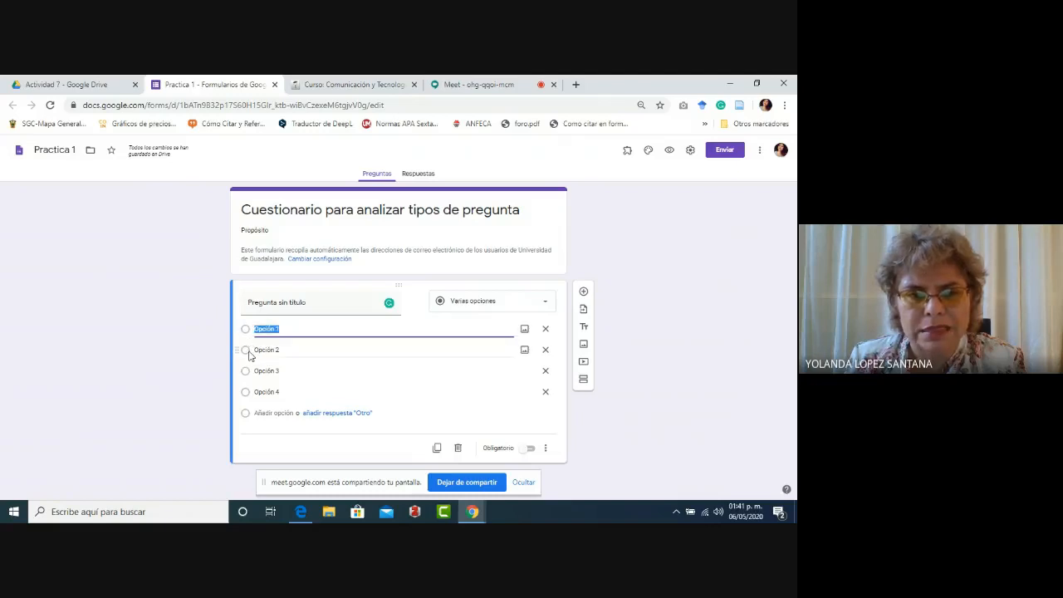
{"action": "left_click", "coordinate": [545, 303]}
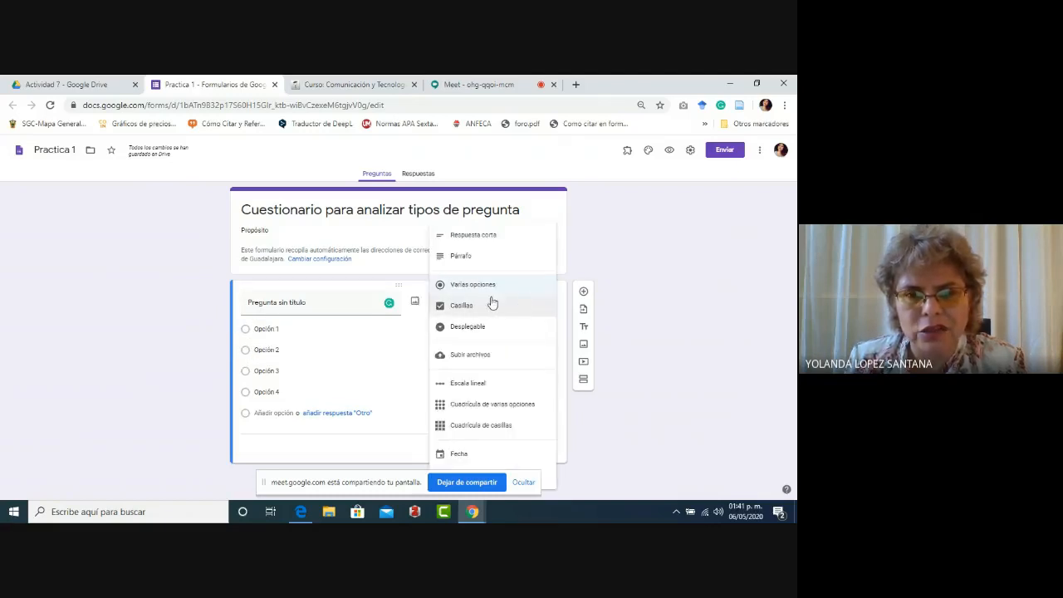
{"action": "left_click", "coordinate": [465, 307]}
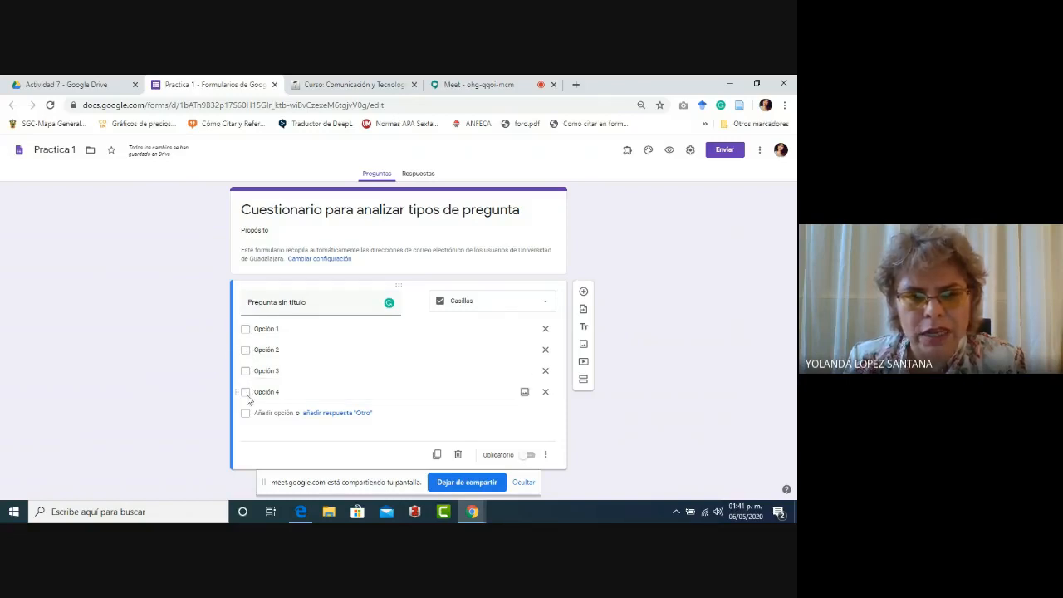
{"action": "left_click", "coordinate": [548, 305]}
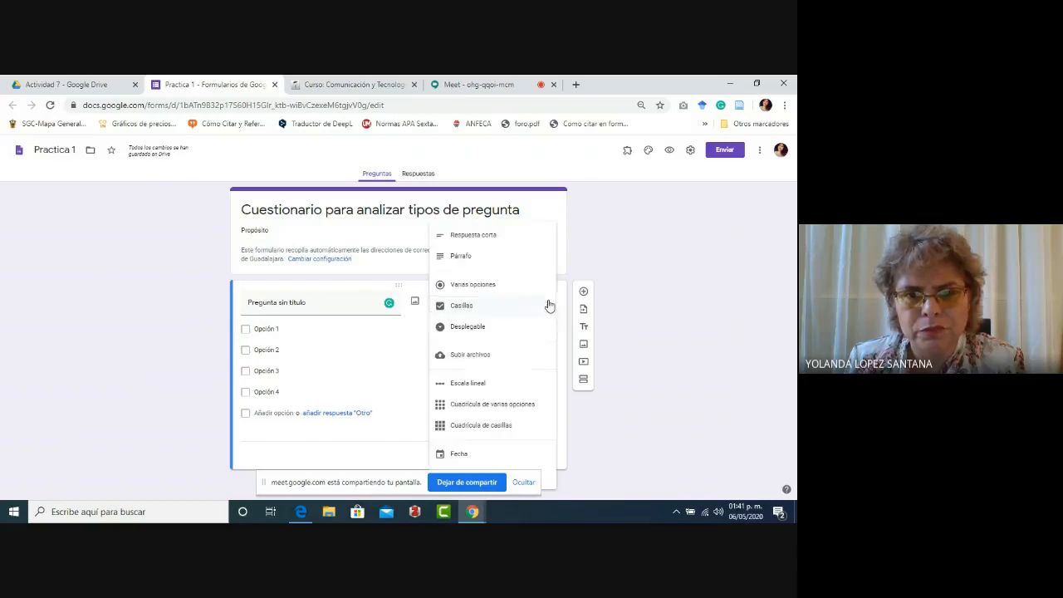
{"action": "left_click", "coordinate": [480, 287]}
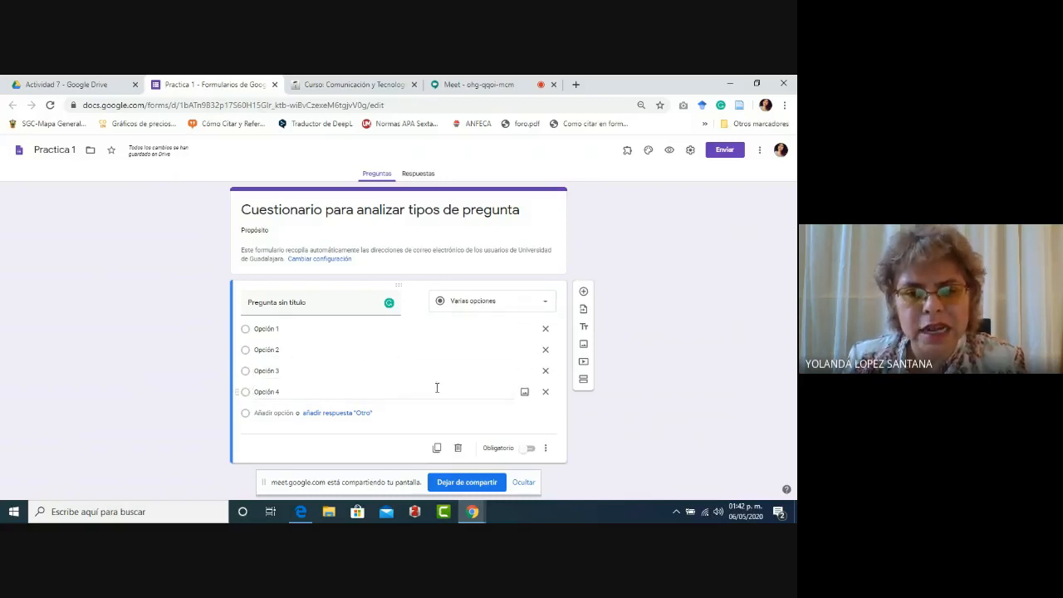
Add a second question titled Pregunta 2 and set its type to Casillas.
{"action": "left_click", "coordinate": [584, 294]}
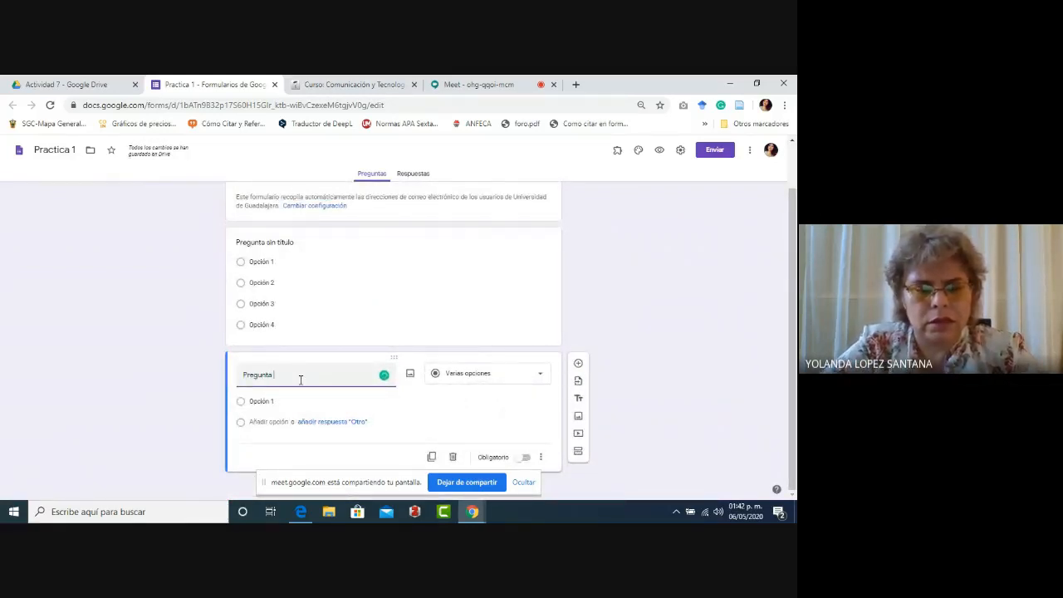
{"action": "left_click", "coordinate": [295, 399]}
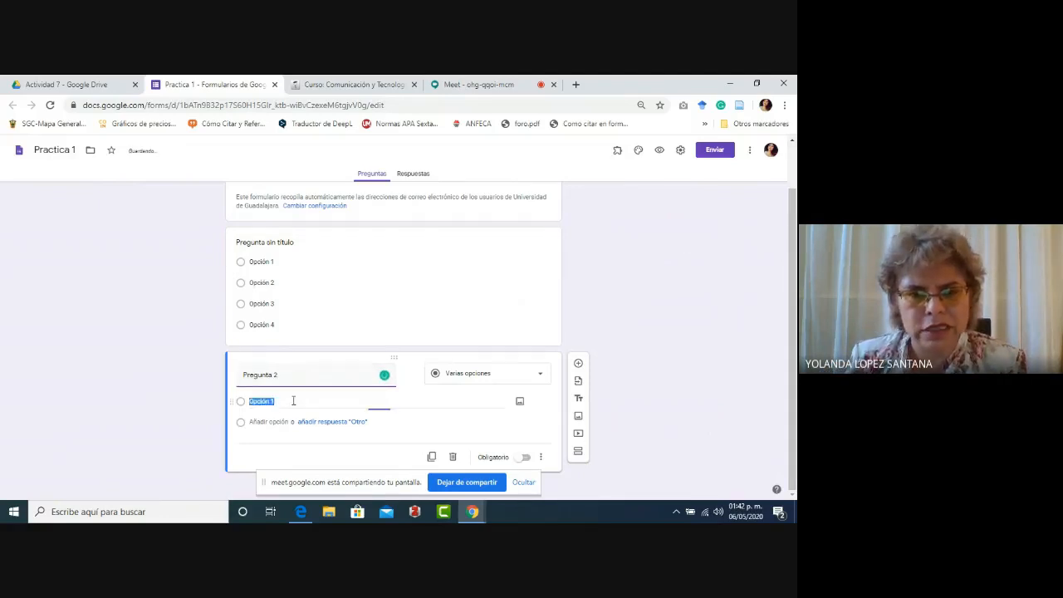
{"action": "left_click", "coordinate": [490, 374]}
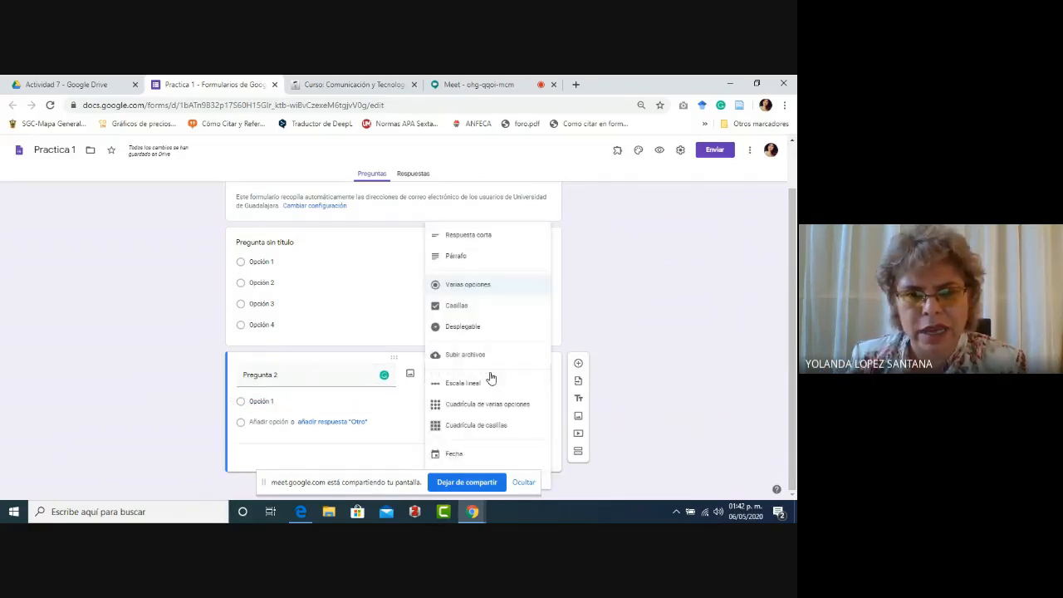
{"action": "left_click", "coordinate": [467, 307]}
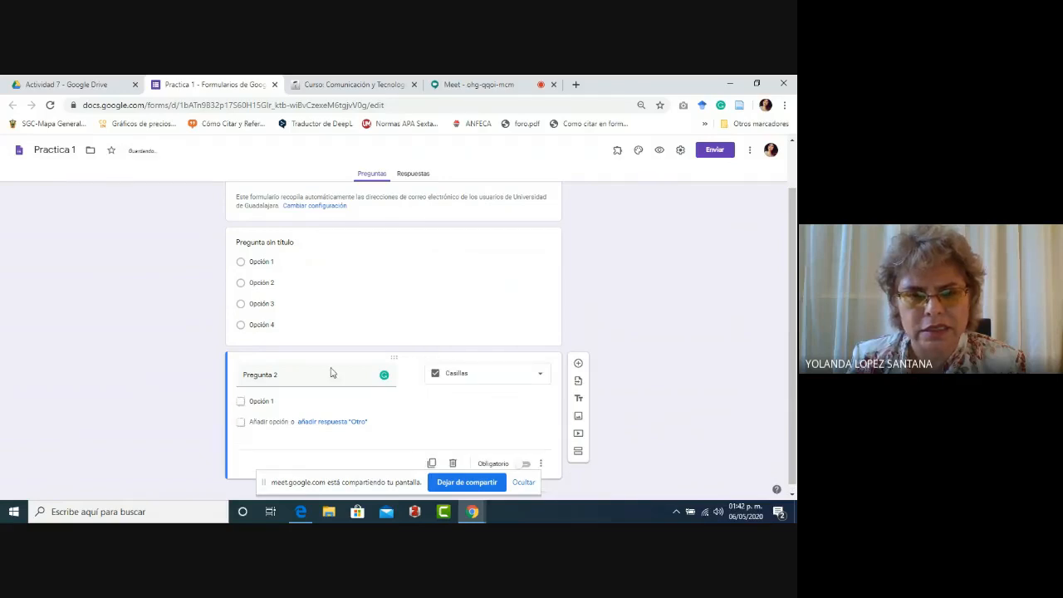
Add Opción 2 through Opción 5 to the Pregunta 2 checkbox question.
{"action": "left_click", "coordinate": [307, 401]}
{"action": "key", "text": "Return"}
{"action": "key", "text": "Return"}
{"action": "key", "text": "Return"}
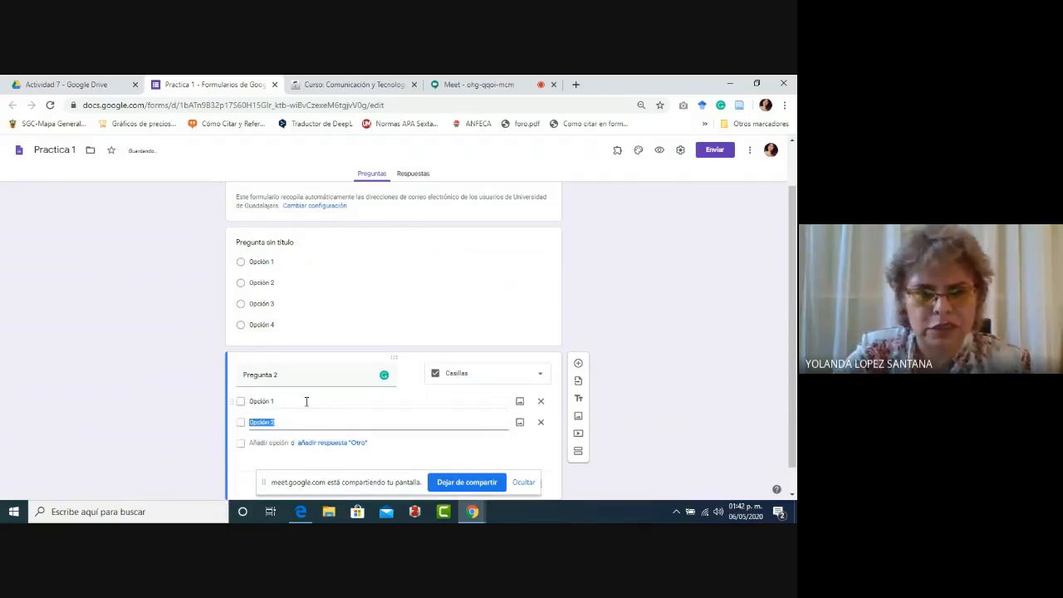
{"action": "key", "text": "Return"}
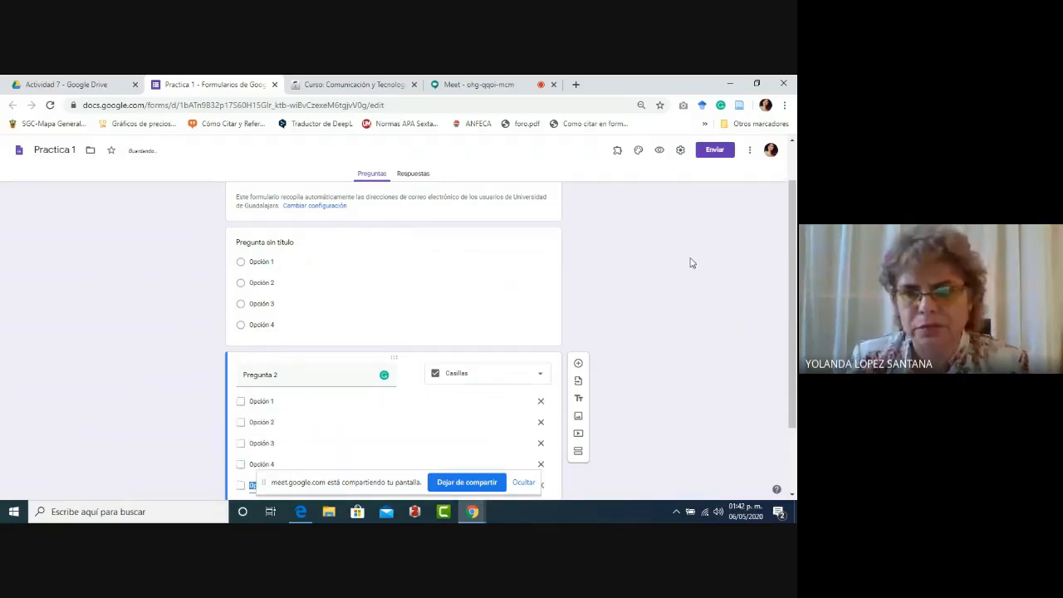
Add a third question of type Desplegable and title it Pregunta 3.
{"action": "left_click_drag", "start_coordinate": [793, 244], "coordinate": [796, 305]}
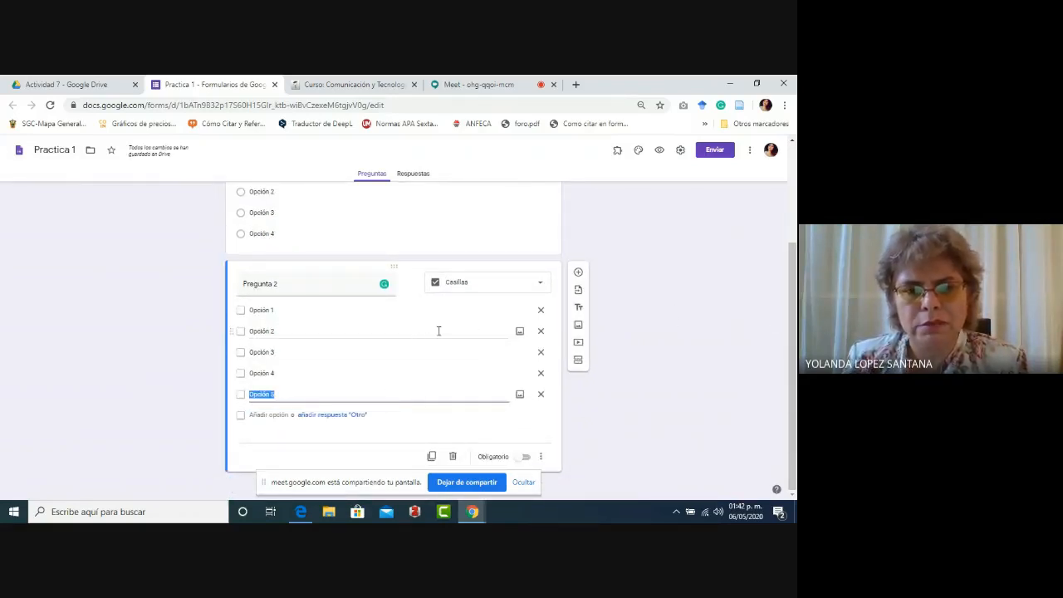
{"action": "left_click", "coordinate": [579, 275]}
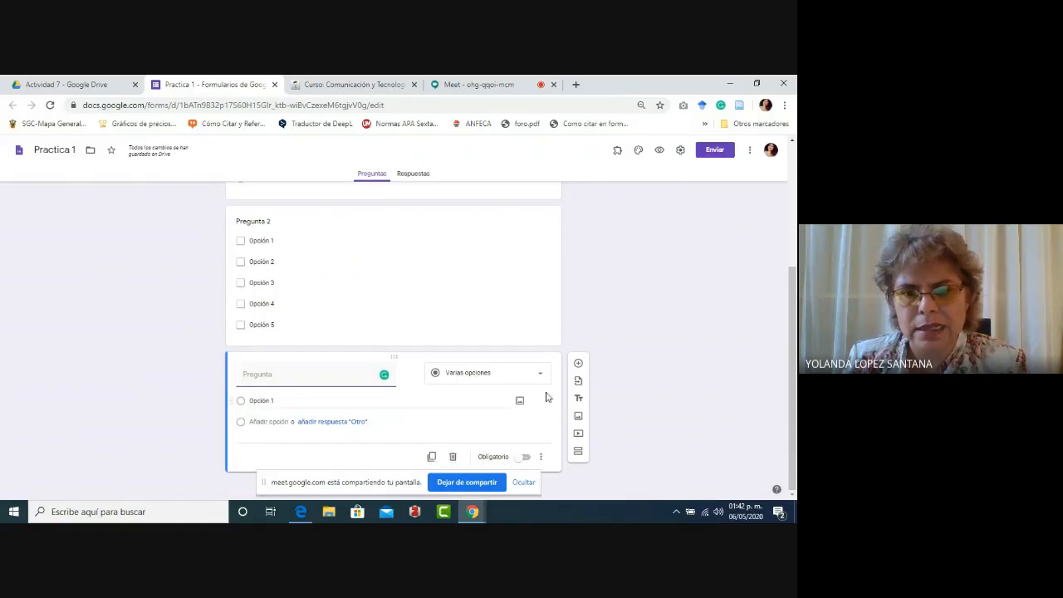
{"action": "left_click", "coordinate": [540, 378]}
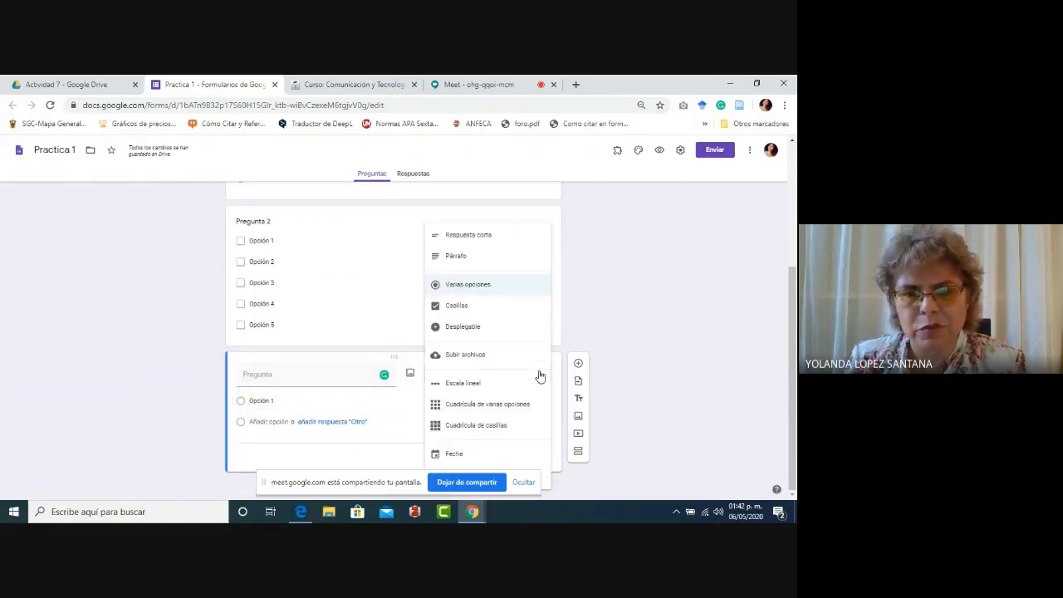
{"action": "left_click", "coordinate": [473, 329]}
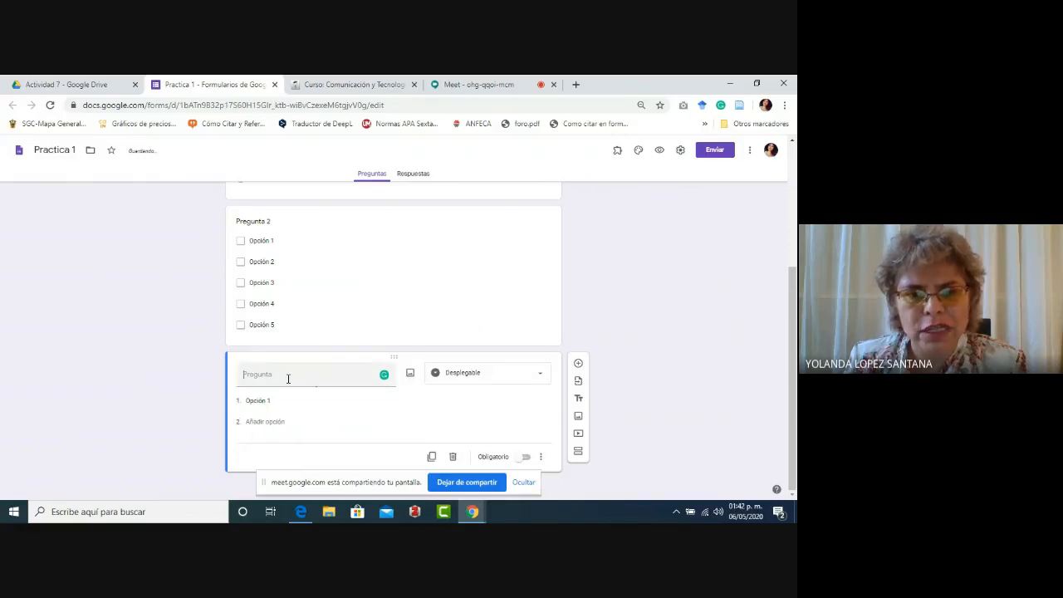
{"action": "type", "text": "Pra"}
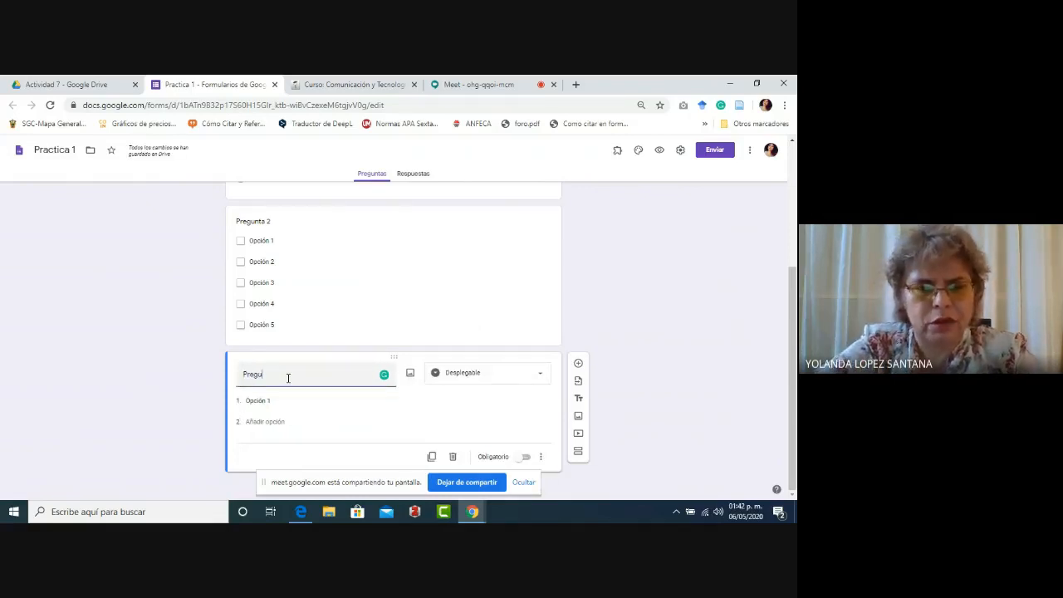
{"action": "type", "text": "gunta "}
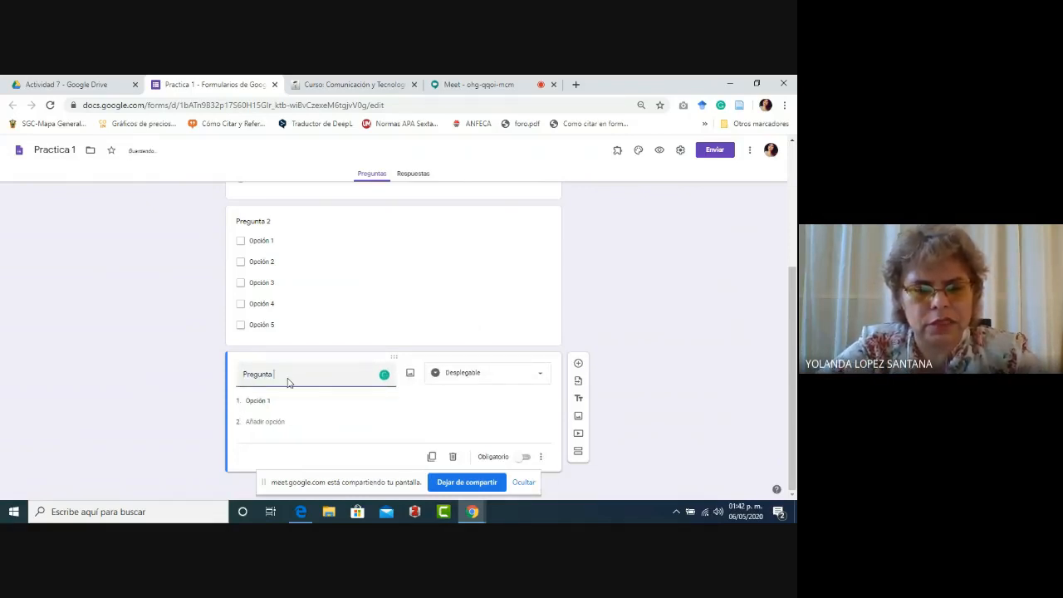
{"action": "type", "text": "3"}
Add Opción 2 through Opción 11 to the Pregunta 3 dropdown question.
{"action": "left_click", "coordinate": [287, 401]}
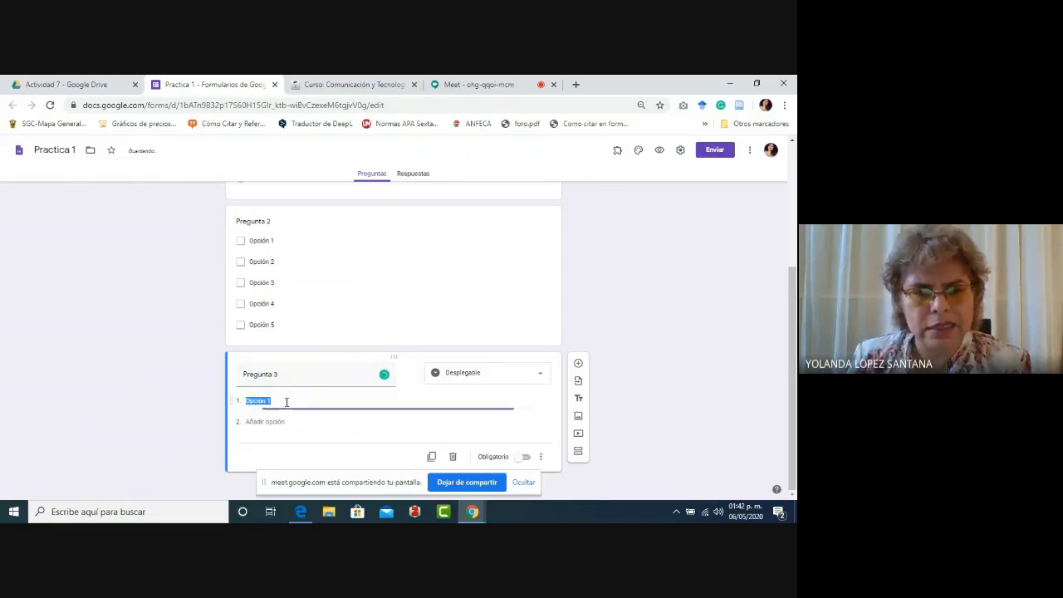
{"action": "key", "text": "Return"}
{"action": "key", "text": "Return"}
{"action": "key", "text": "Return"}
{"action": "key", "text": "Return"}
{"action": "key", "text": "Return"}
{"action": "key", "text": "Return"}
{"action": "key", "text": "Return"}
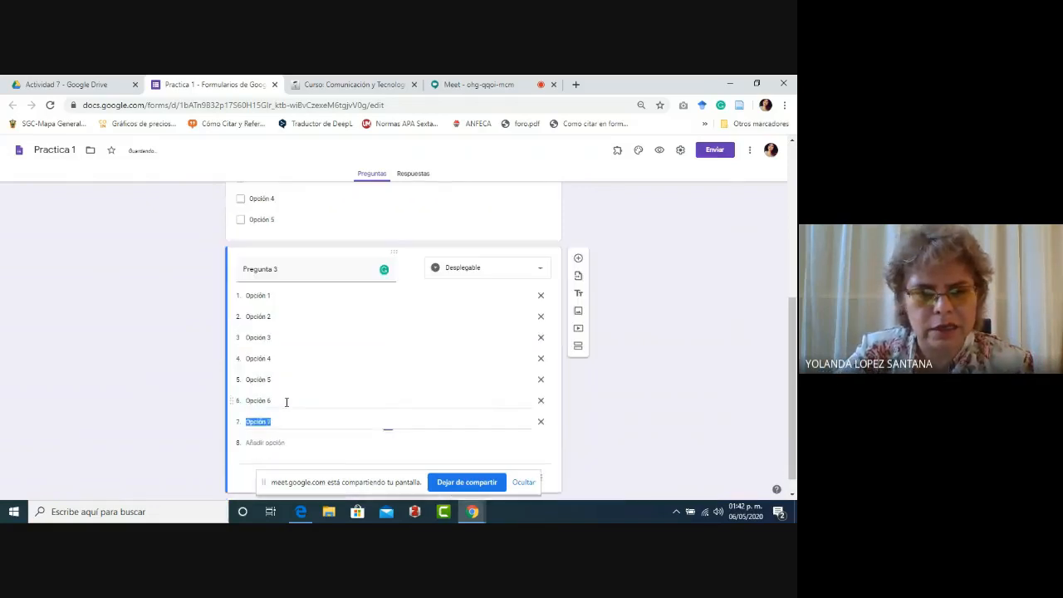
{"action": "key", "text": "Return"}
{"action": "key", "text": "Return"}
{"action": "key", "text": "Return"}
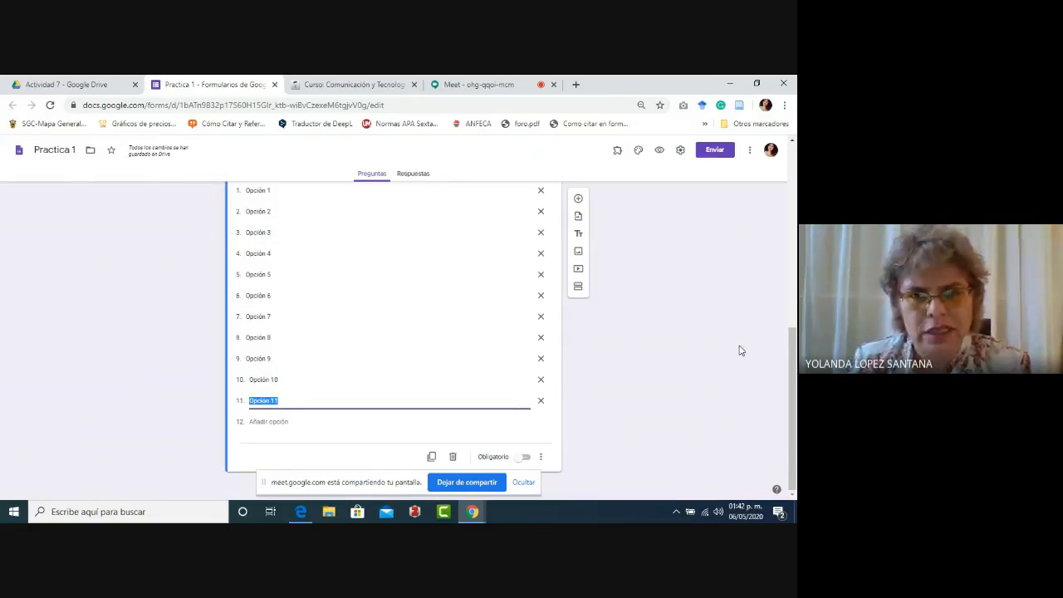
Preview the form and try Opción 3 and Opción 1 in the untitled question, leaving Opción 2 selected.
{"action": "left_click_drag", "start_coordinate": [793, 374], "coordinate": [794, 353]}
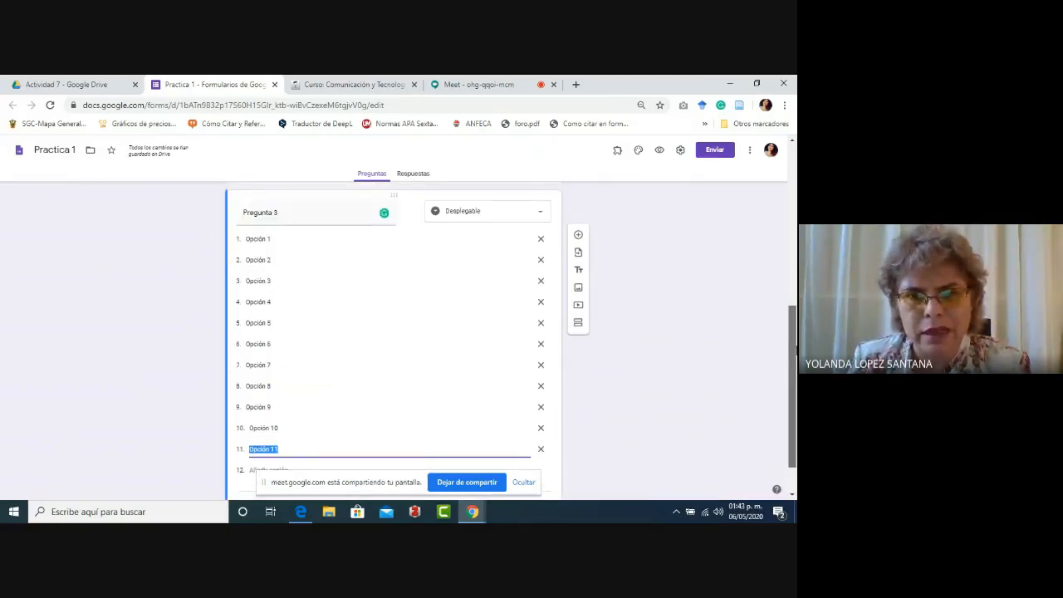
{"action": "scroll", "coordinate": [457, 267], "scroll_direction": "up", "scroll_amount": 1}
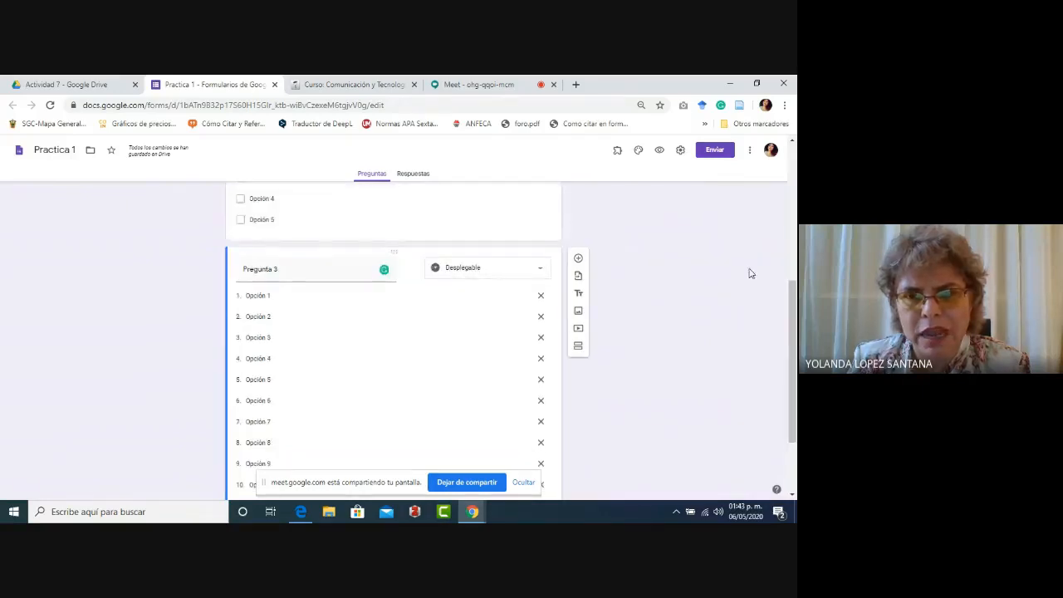
{"action": "left_click_drag", "start_coordinate": [793, 293], "coordinate": [794, 152]}
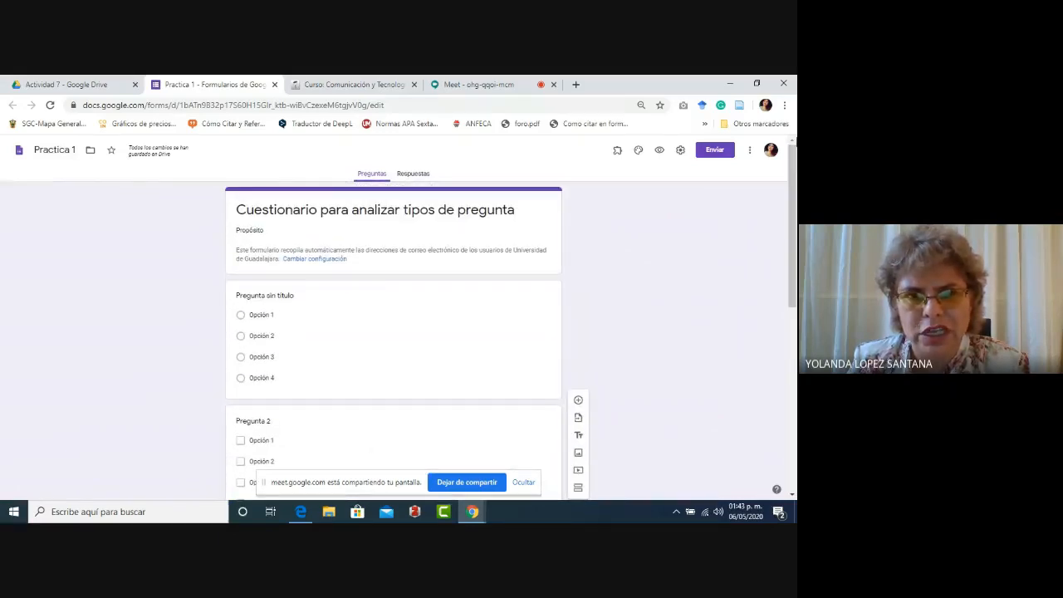
{"action": "left_click", "coordinate": [660, 151]}
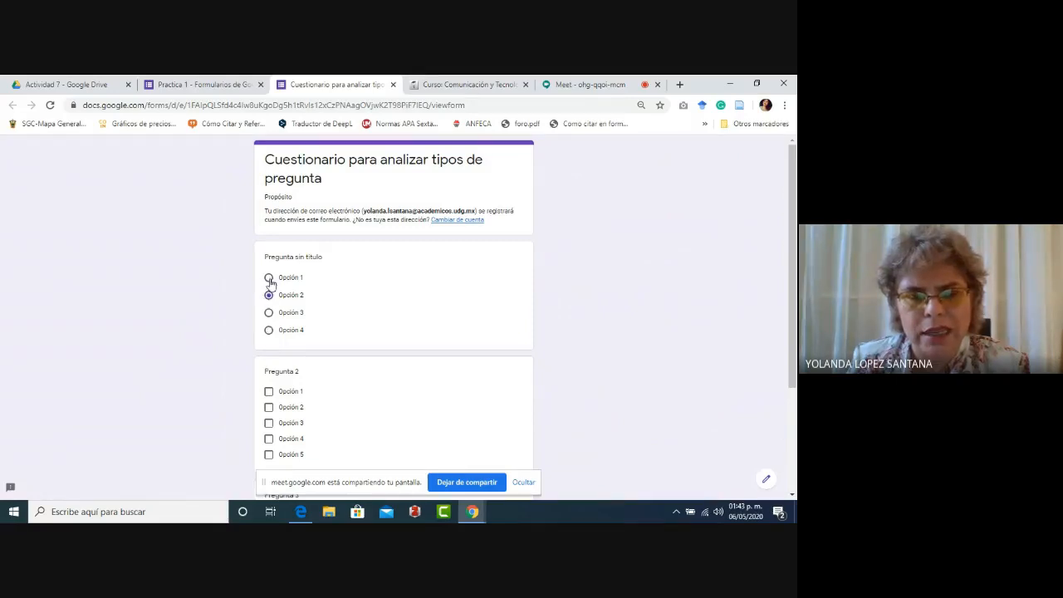
{"action": "left_click", "coordinate": [269, 313]}
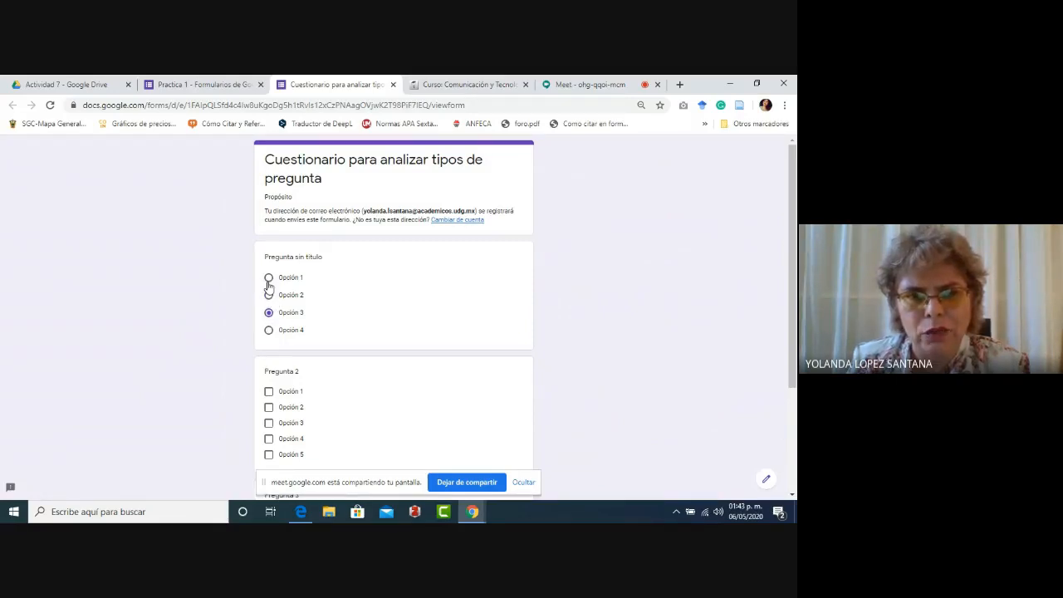
{"action": "left_click", "coordinate": [268, 277]}
{"action": "left_click", "coordinate": [268, 295]}
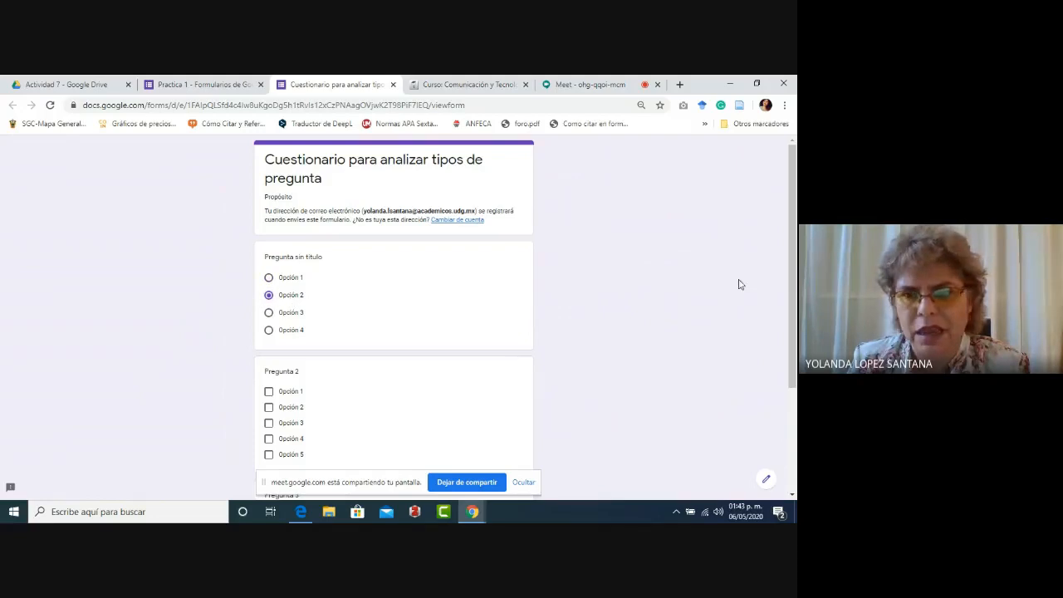
Select Opción 1, Opción 2 and Opción 4 as answers to Pregunta 2 in the preview.
{"action": "left_click_drag", "start_coordinate": [792, 284], "coordinate": [792, 358]}
{"action": "left_click", "coordinate": [268, 283]}
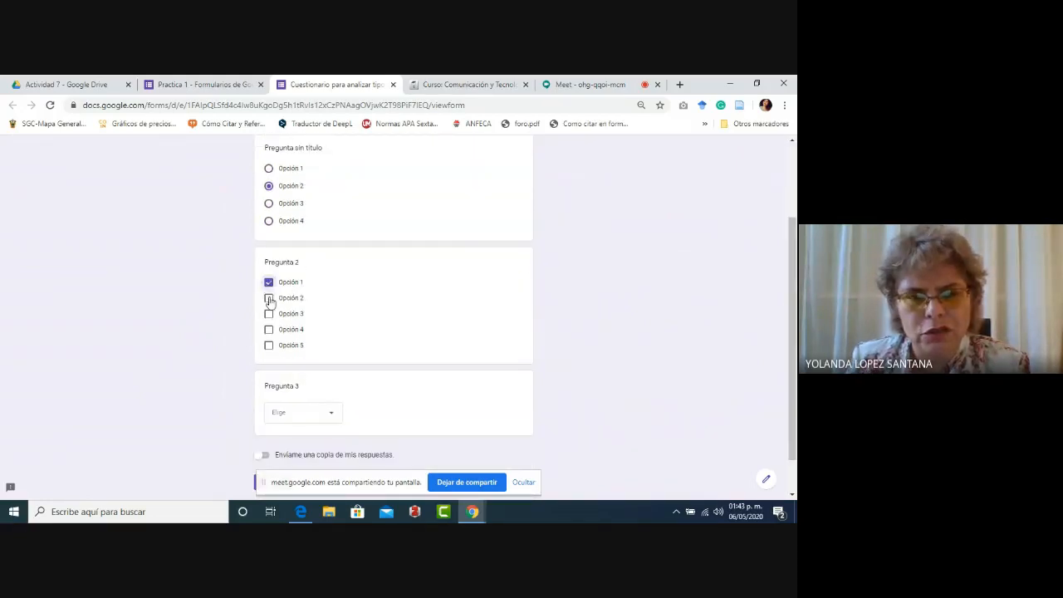
{"action": "left_click", "coordinate": [269, 299]}
{"action": "left_click", "coordinate": [269, 330]}
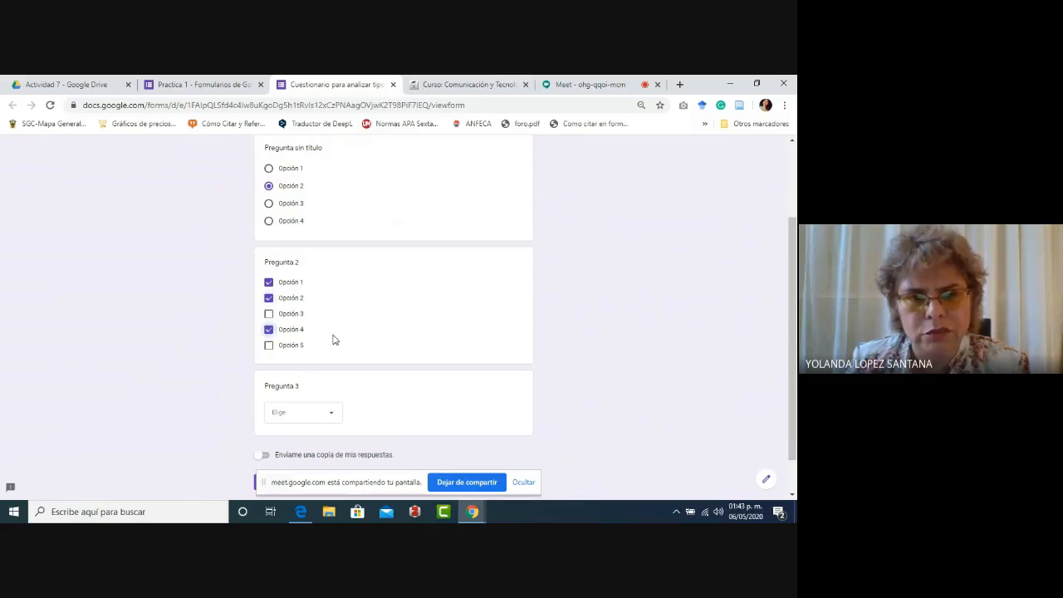
Try Opción 5, Opción 2 and Opción 9 in the Pregunta 3 dropdown of the preview, leaving Opción 6 selected.
{"action": "left_click_drag", "start_coordinate": [794, 322], "coordinate": [796, 352]}
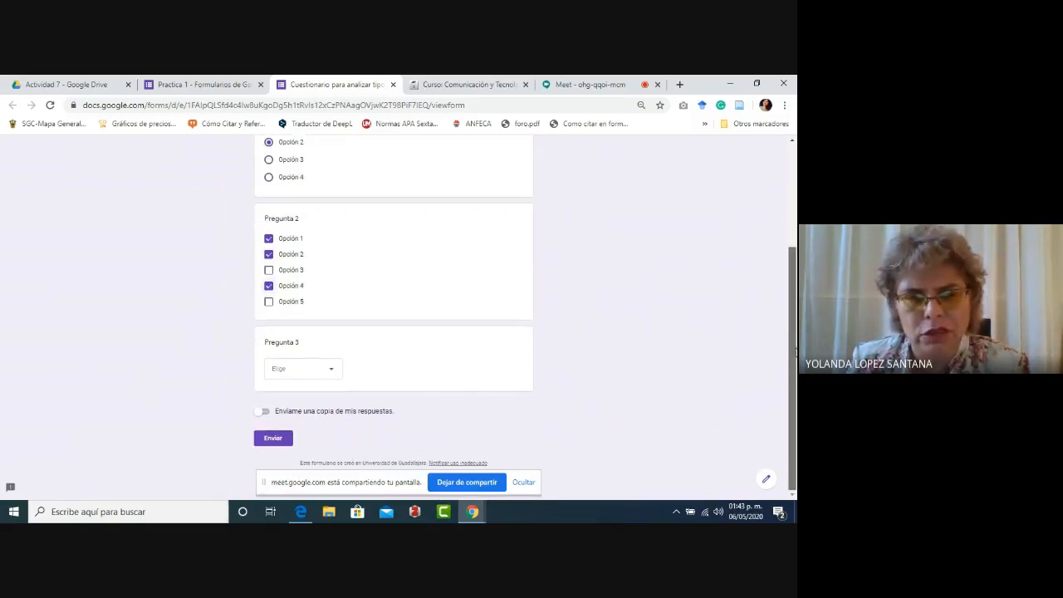
{"action": "left_click", "coordinate": [331, 377]}
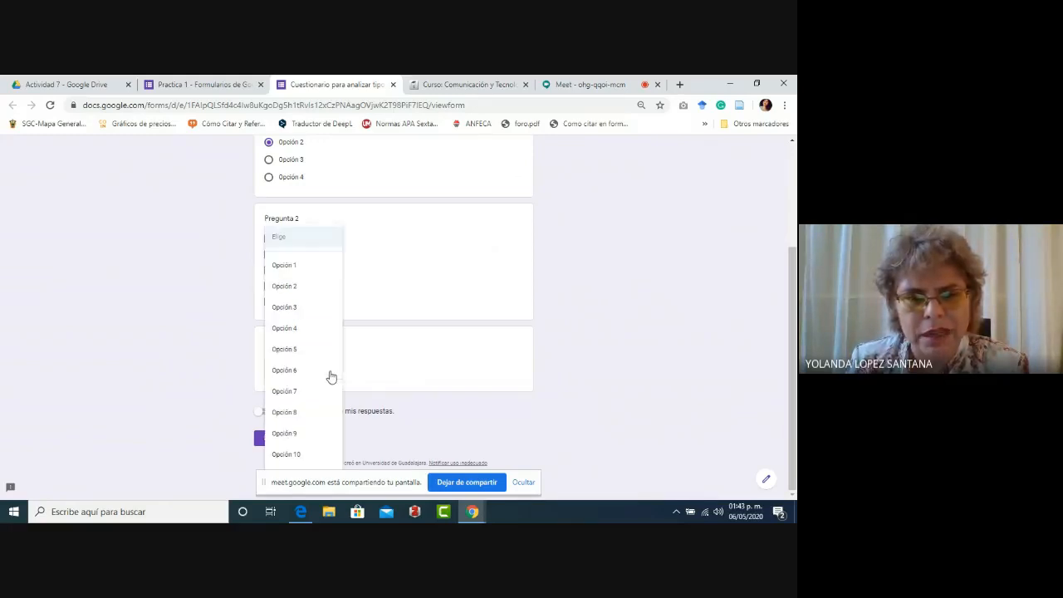
{"action": "left_click", "coordinate": [280, 350]}
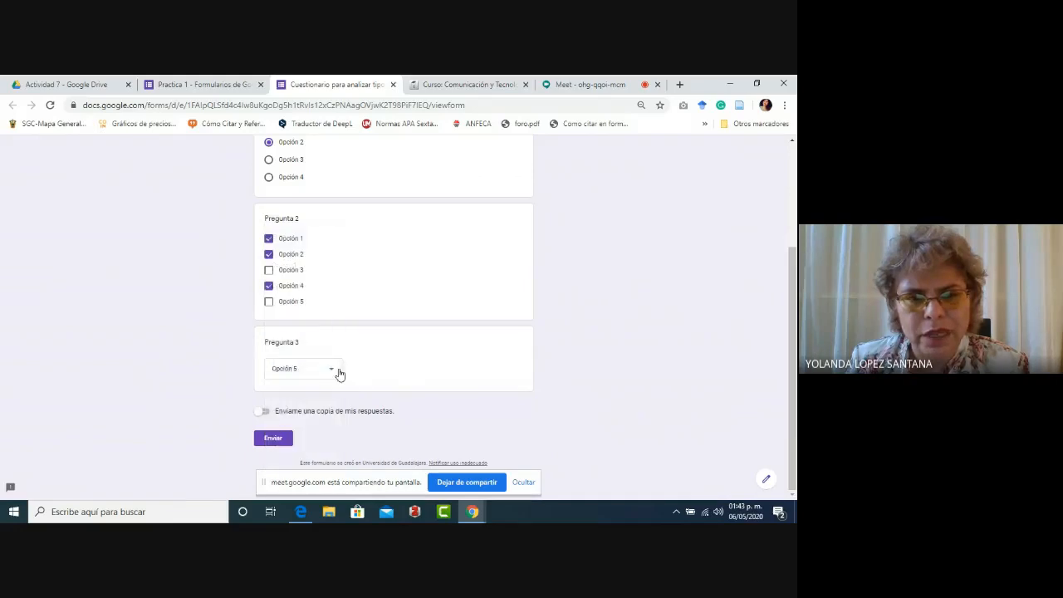
{"action": "left_click", "coordinate": [328, 372]}
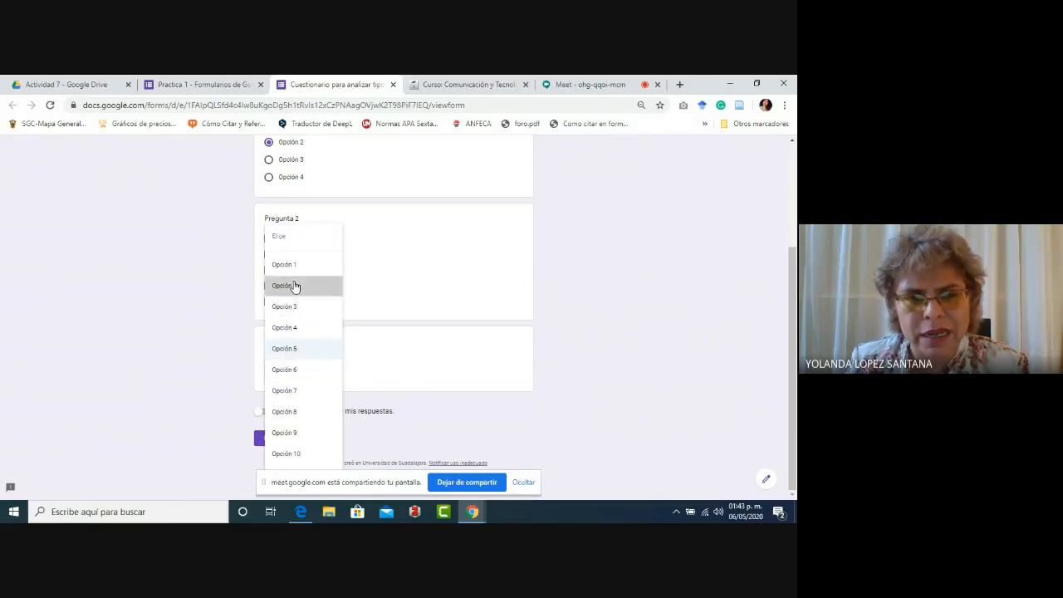
{"action": "left_click", "coordinate": [293, 285]}
{"action": "left_click", "coordinate": [333, 371]}
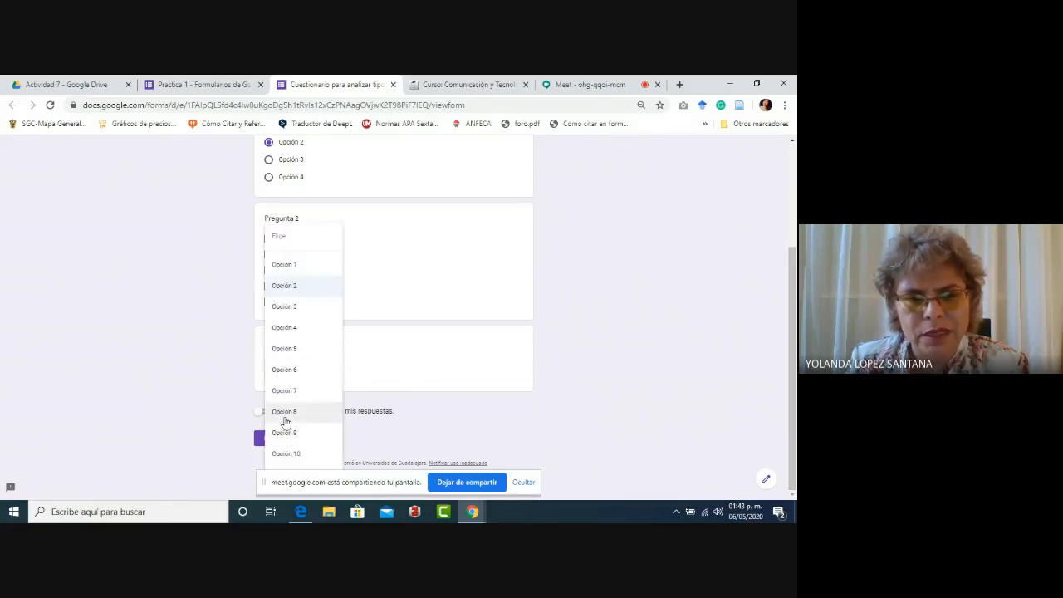
{"action": "left_click", "coordinate": [286, 432]}
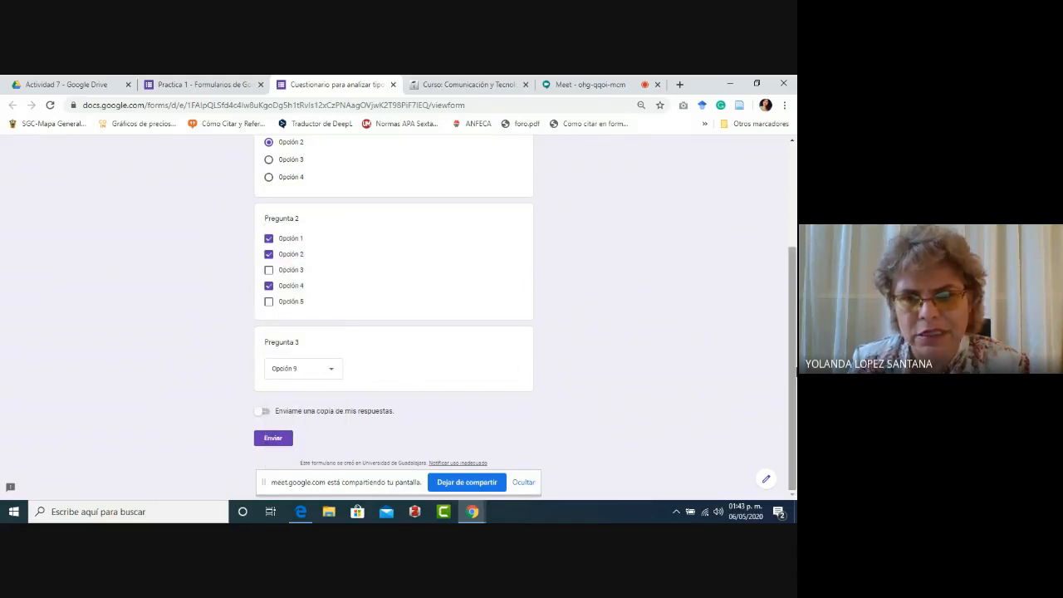
{"action": "mouse_move", "coordinate": [795, 335]}
{"action": "left_mouse_down"}
{"action": "mouse_move", "coordinate": [794, 293]}
{"action": "mouse_move", "coordinate": [795, 353]}
{"action": "mouse_move", "coordinate": [795, 254]}
{"action": "mouse_move", "coordinate": [795, 338]}
{"action": "left_mouse_up"}
{"action": "left_click", "coordinate": [331, 399]}
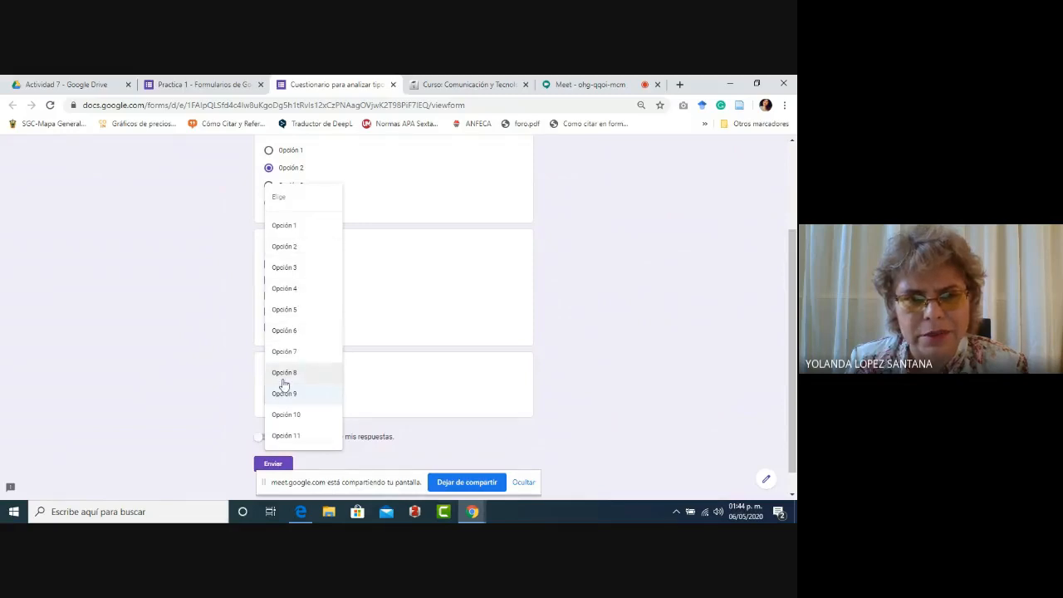
{"action": "left_click", "coordinate": [287, 331]}
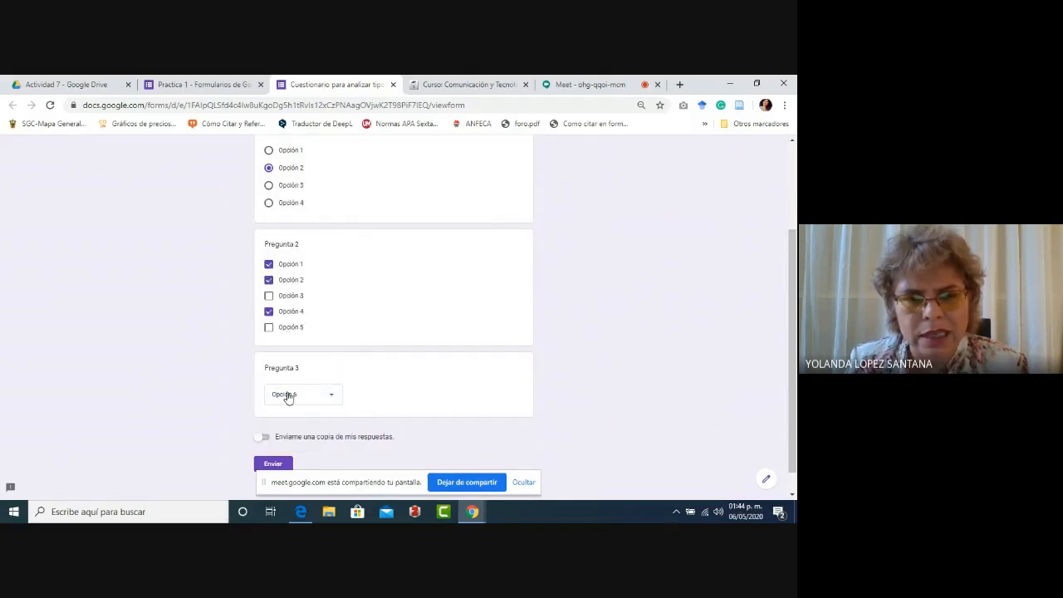
{"action": "left_click_drag", "start_coordinate": [793, 397], "coordinate": [794, 309]}
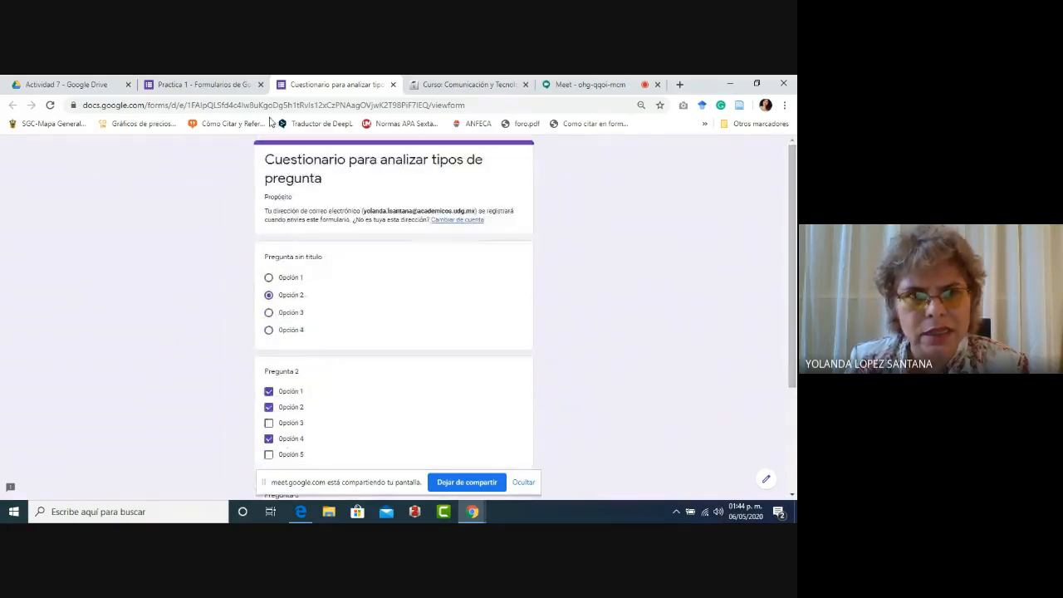
Return to the Practica 1 form editor and add a fourth question titled Pregunta 4 with the type Escala lineal.
{"action": "left_click", "coordinate": [221, 86]}
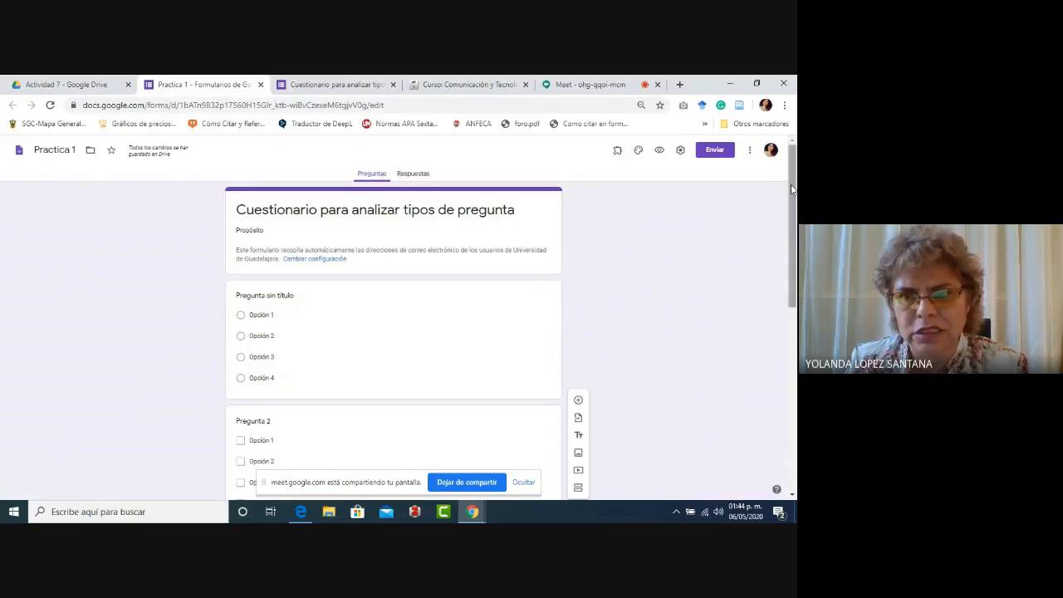
{"action": "left_click_drag", "start_coordinate": [794, 191], "coordinate": [795, 375]}
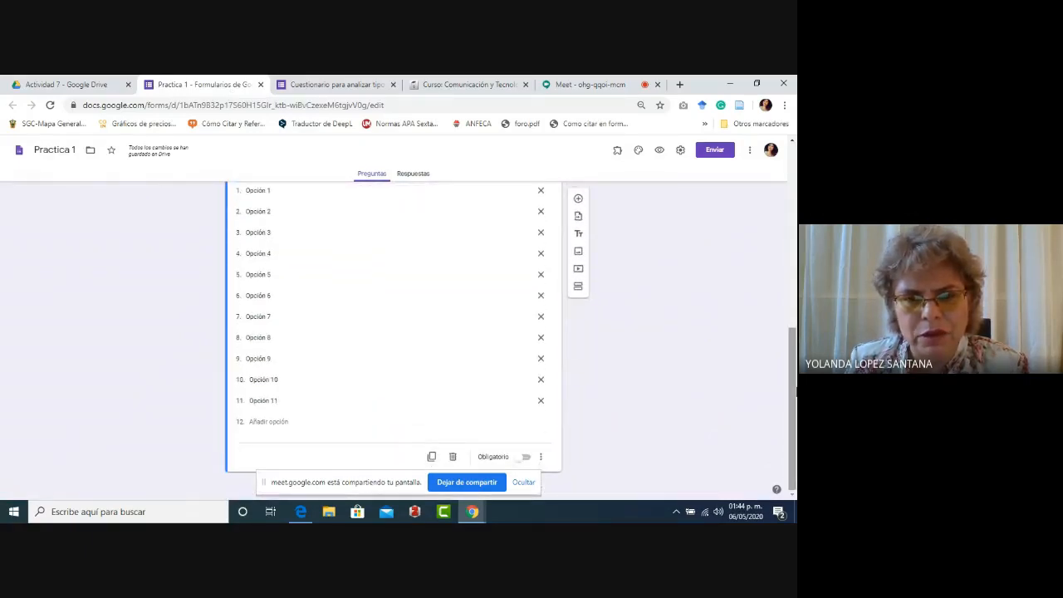
{"action": "scroll", "coordinate": [795, 378], "scroll_direction": "up", "scroll_amount": 2}
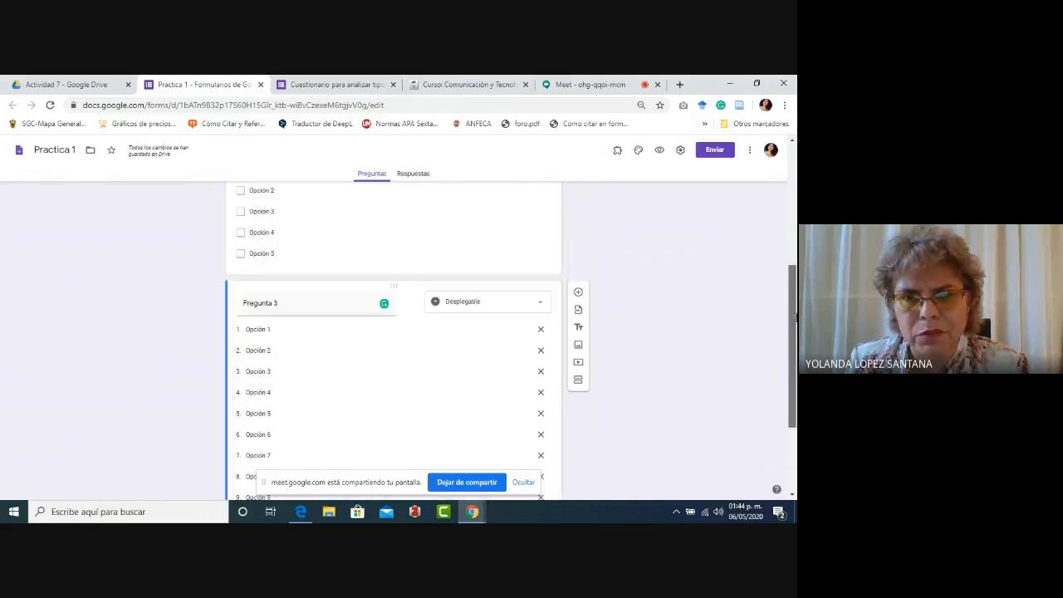
{"action": "left_click", "coordinate": [580, 298]}
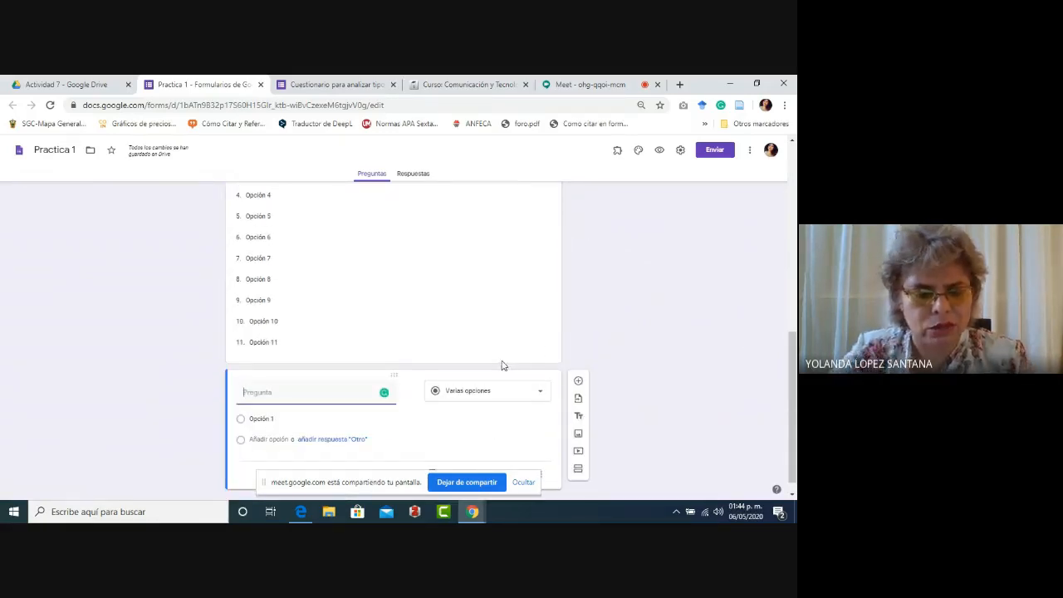
{"action": "type", "text": "Pregunta 4"}
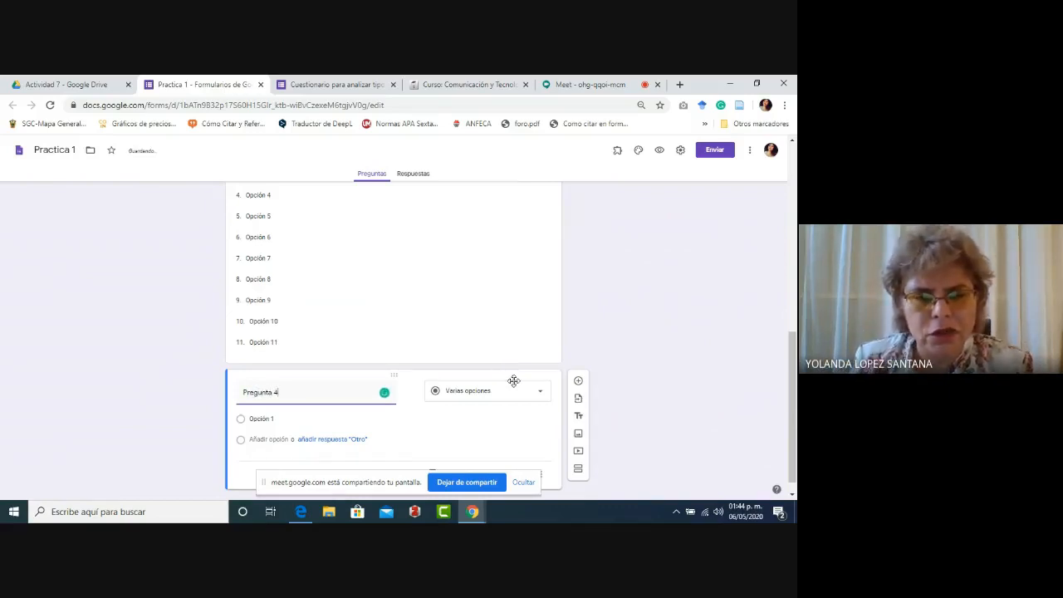
{"action": "left_click", "coordinate": [541, 394]}
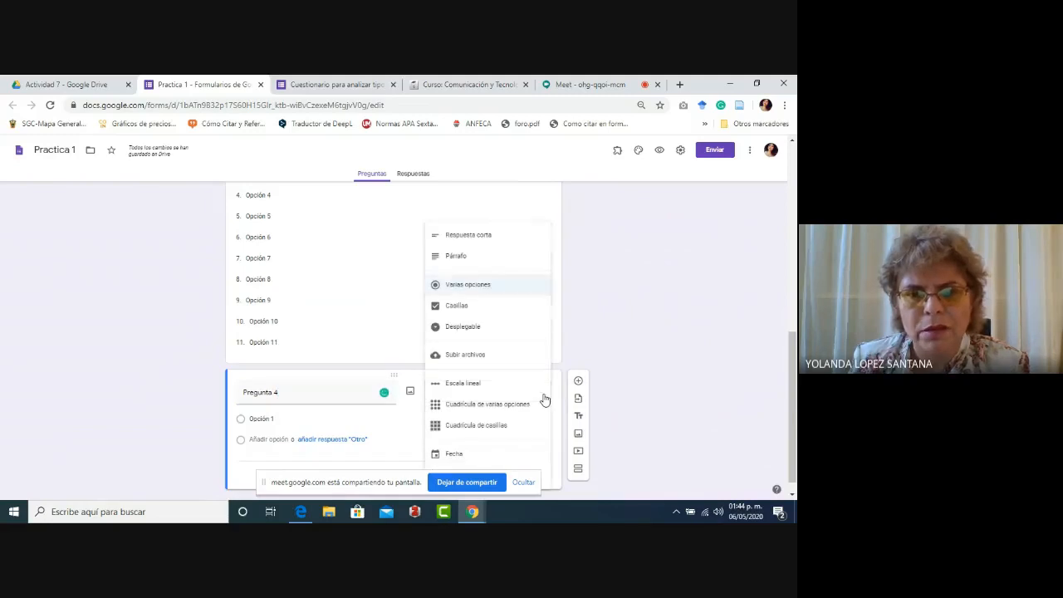
{"action": "left_click", "coordinate": [463, 385]}
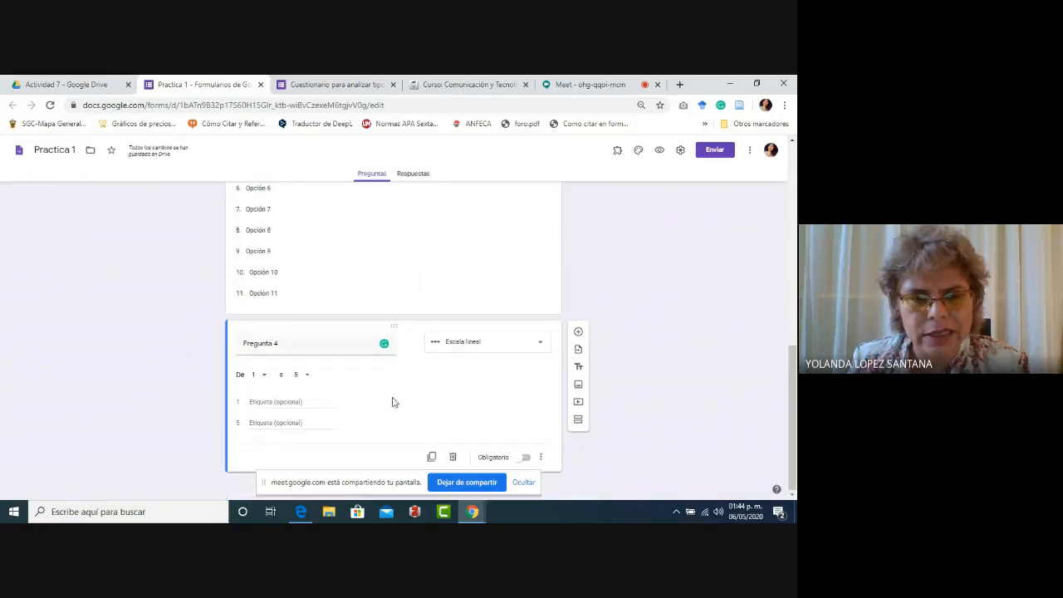
Check the start value choices of the Pregunta 4 scale, keep 1, and set the end value to 6.
{"action": "left_click", "coordinate": [262, 375]}
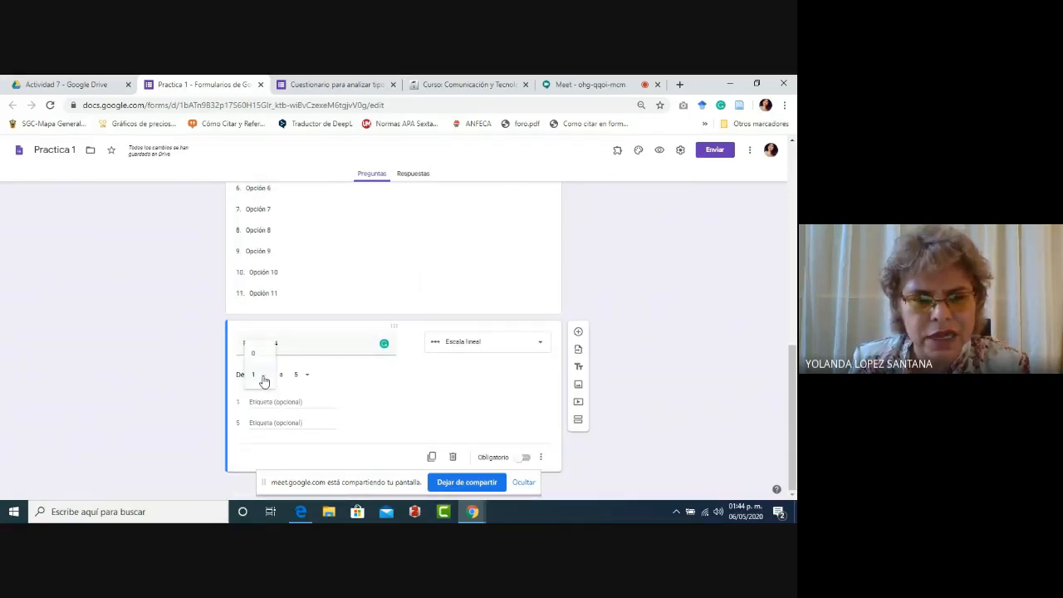
{"action": "left_click", "coordinate": [263, 375]}
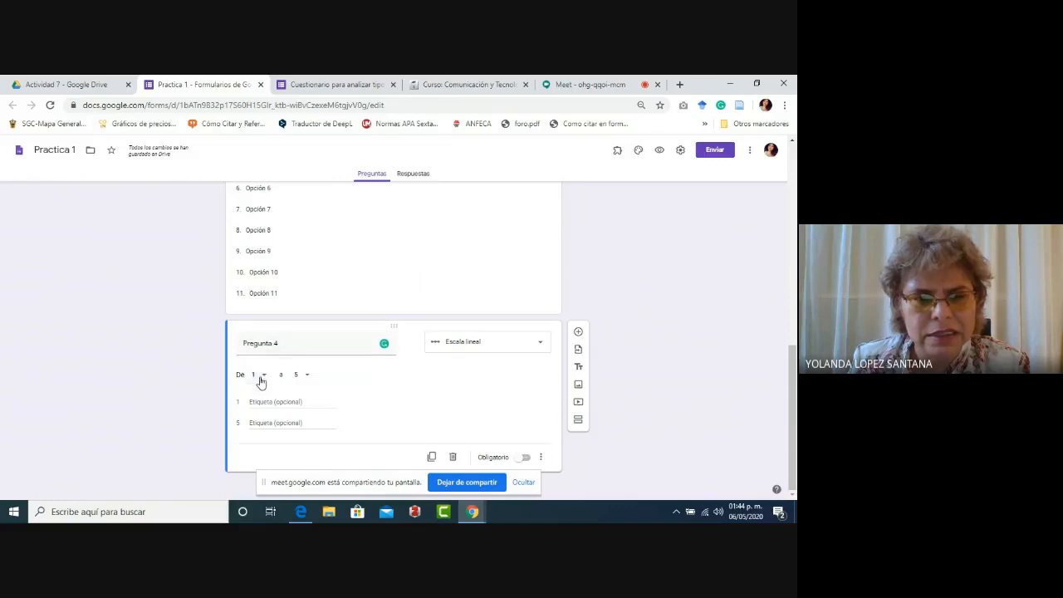
{"action": "left_click", "coordinate": [306, 378]}
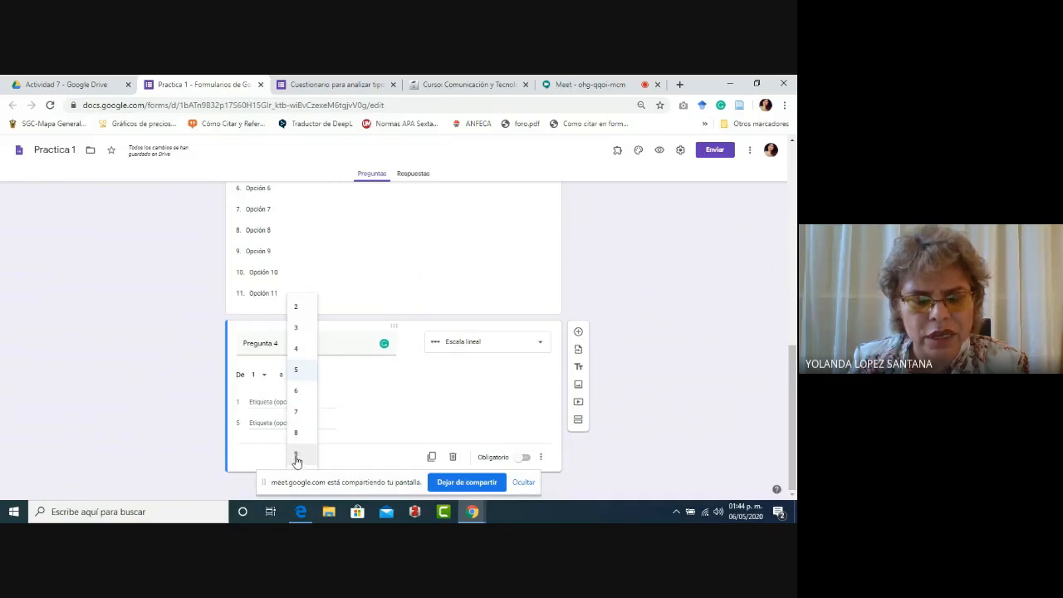
{"action": "left_click", "coordinate": [303, 374]}
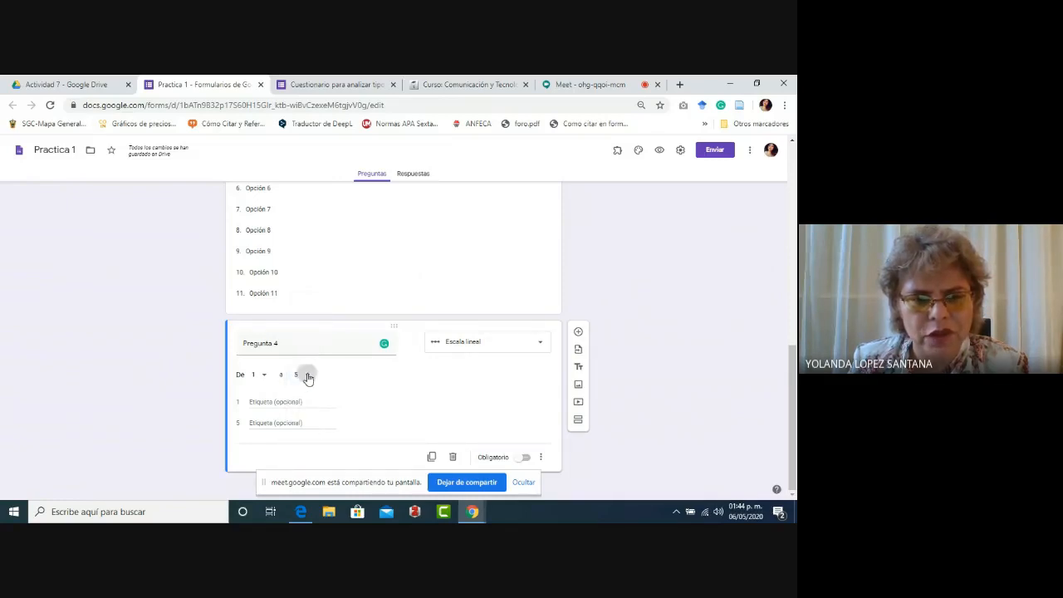
{"action": "left_click", "coordinate": [305, 378]}
{"action": "left_click", "coordinate": [306, 391]}
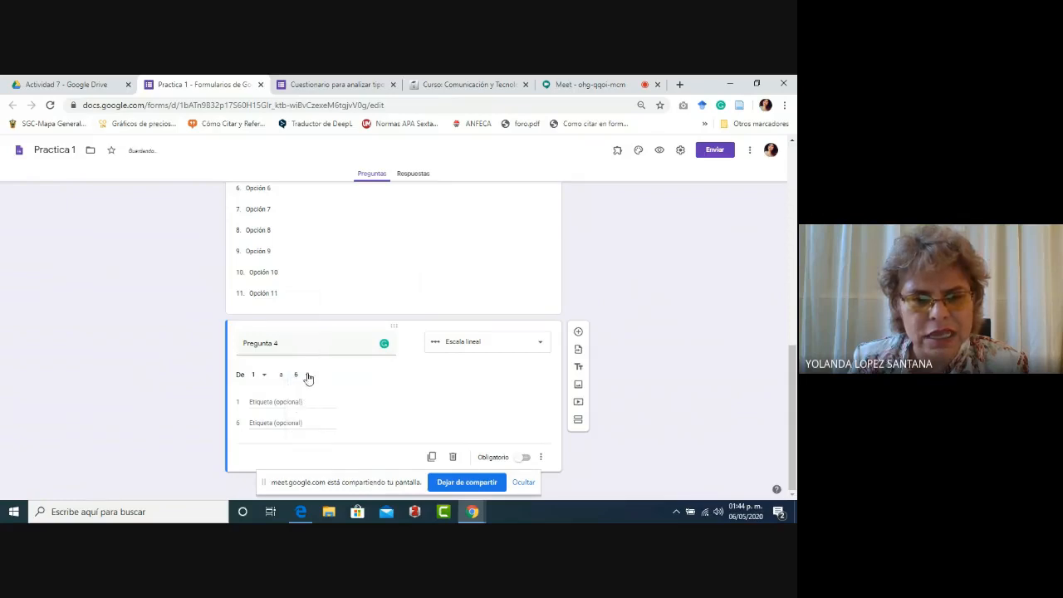
Label the low end of the Pregunta 4 scale Menos and the high end Mas.
{"action": "left_click", "coordinate": [290, 403]}
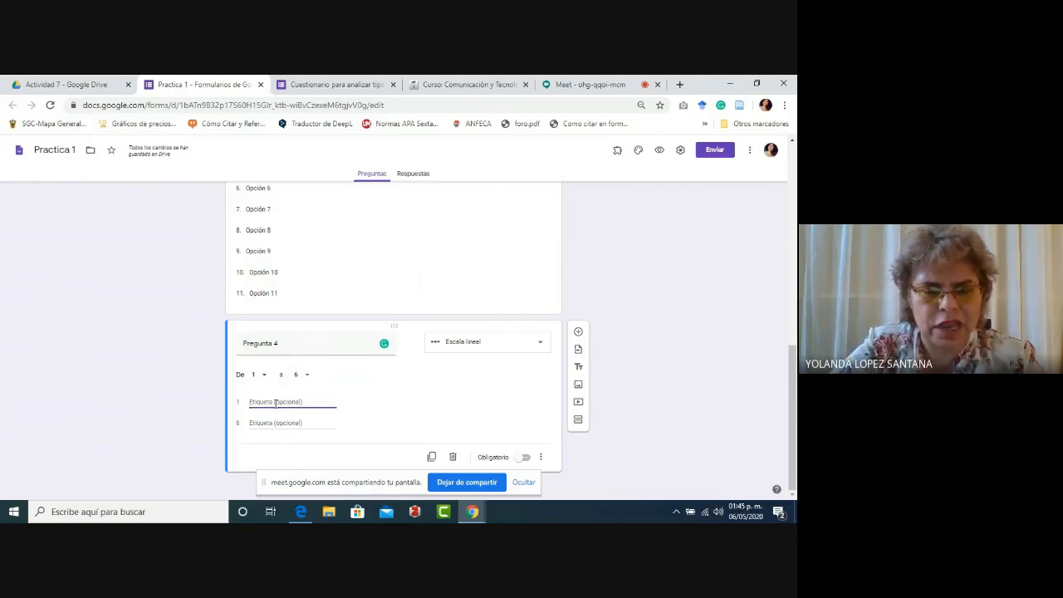
{"action": "type", "text": "Menos"}
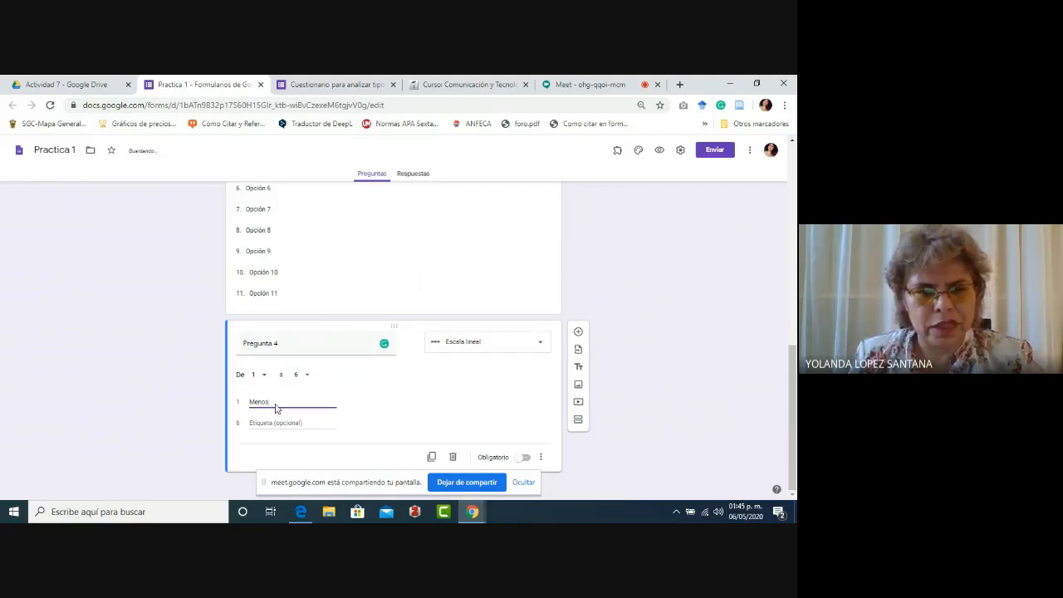
{"action": "left_click", "coordinate": [282, 422]}
{"action": "type", "text": "Ma"}
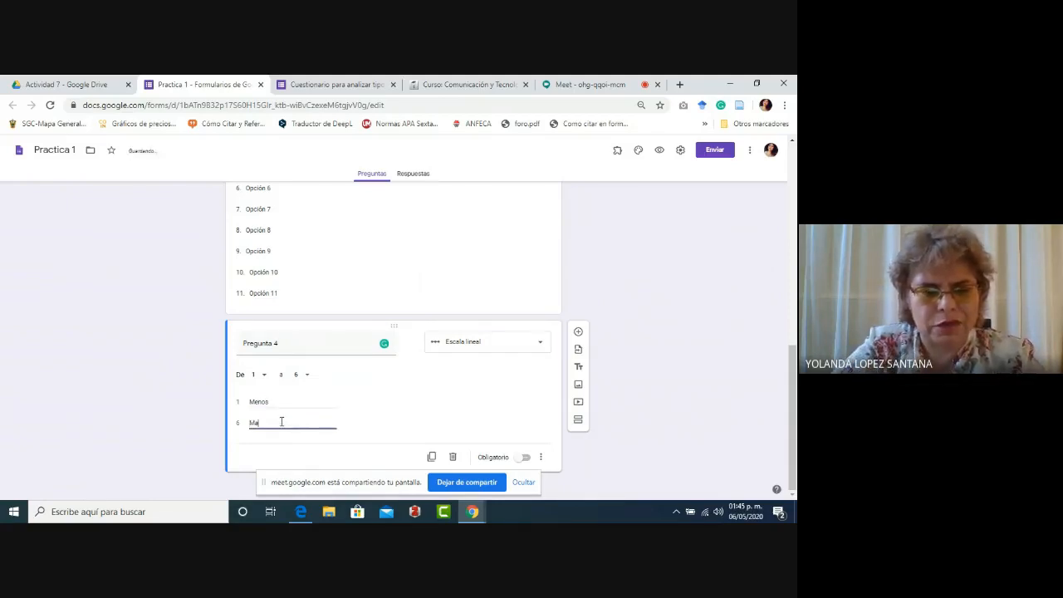
{"action": "type", "text": "s"}
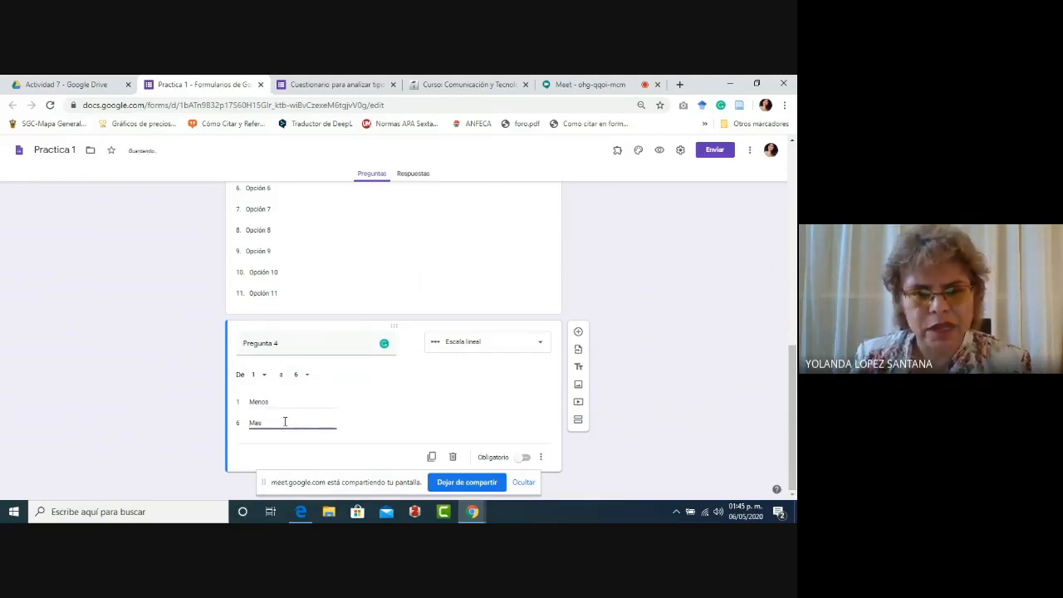
{"action": "double_click", "coordinate": [327, 402]}
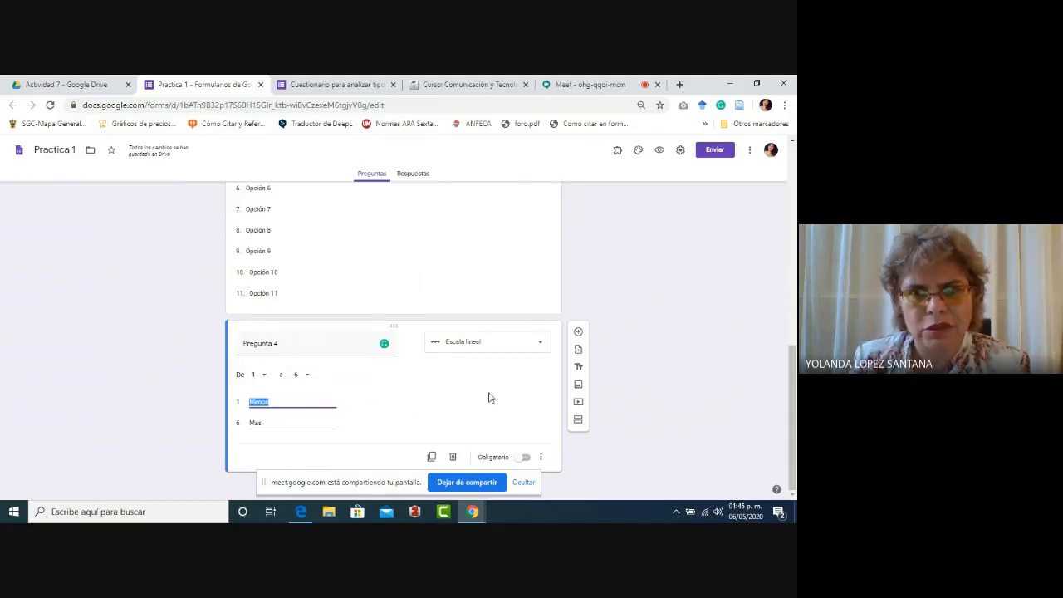
Reload the form preview, discarding the trial answers, and view Pregunta 4 as a respondent sees it.
{"action": "left_click", "coordinate": [357, 86]}
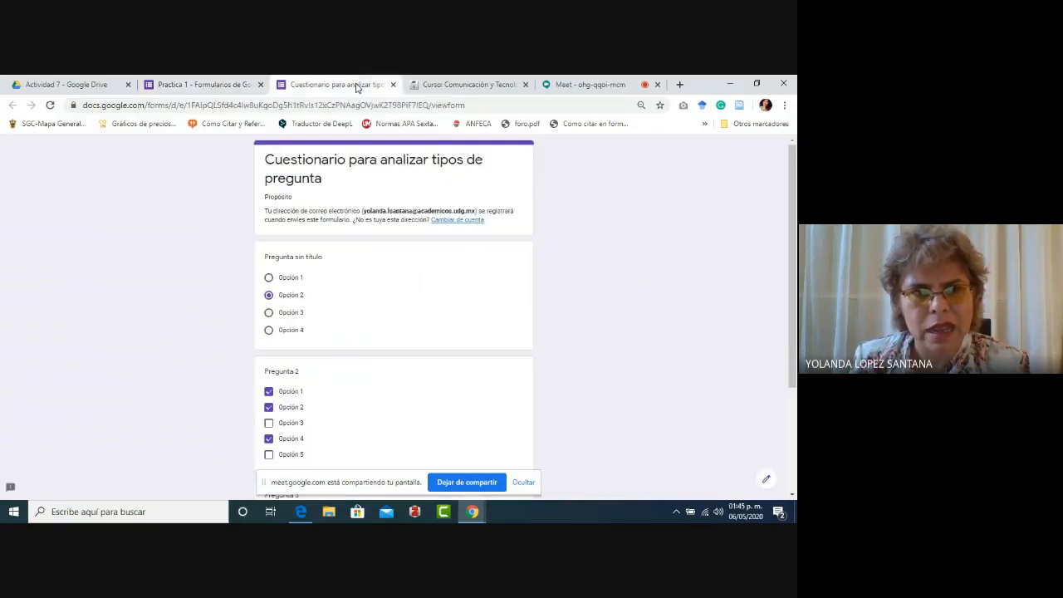
{"action": "left_click", "coordinate": [50, 106]}
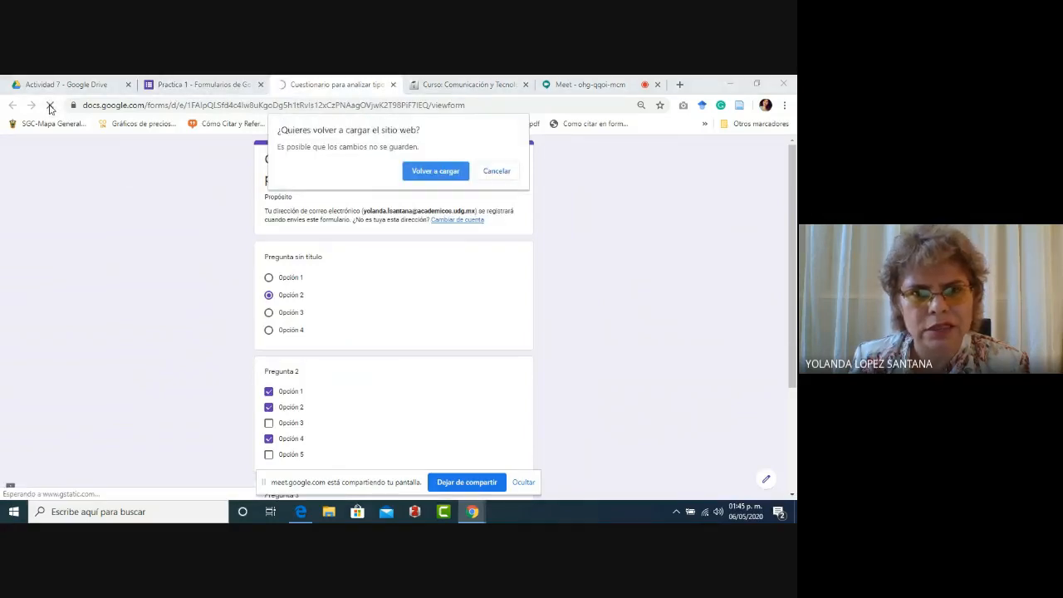
{"action": "left_click", "coordinate": [428, 173]}
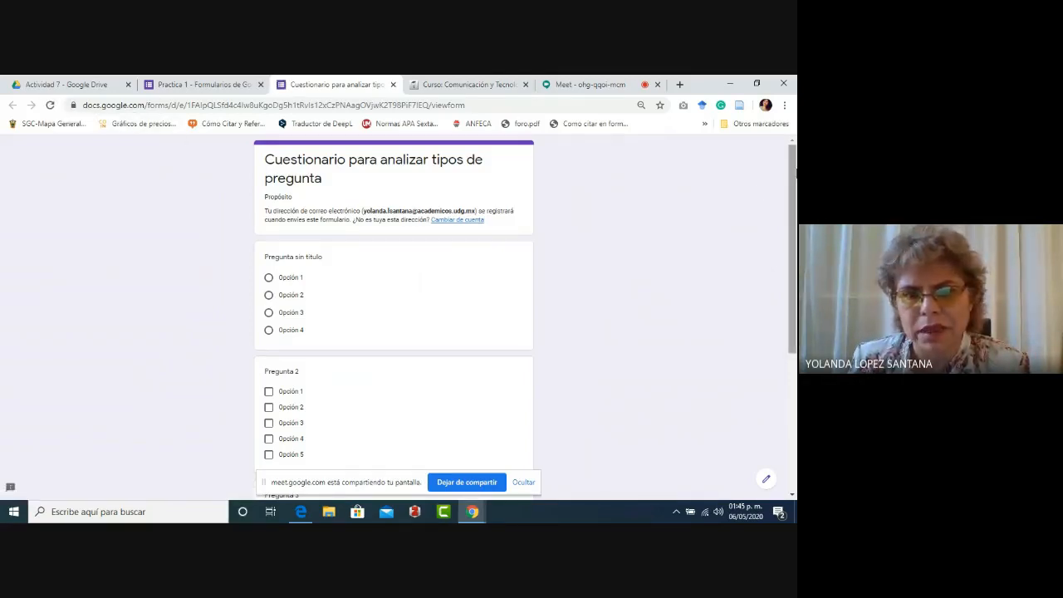
{"action": "scroll", "coordinate": [794, 224], "scroll_direction": "down", "scroll_amount": 1}
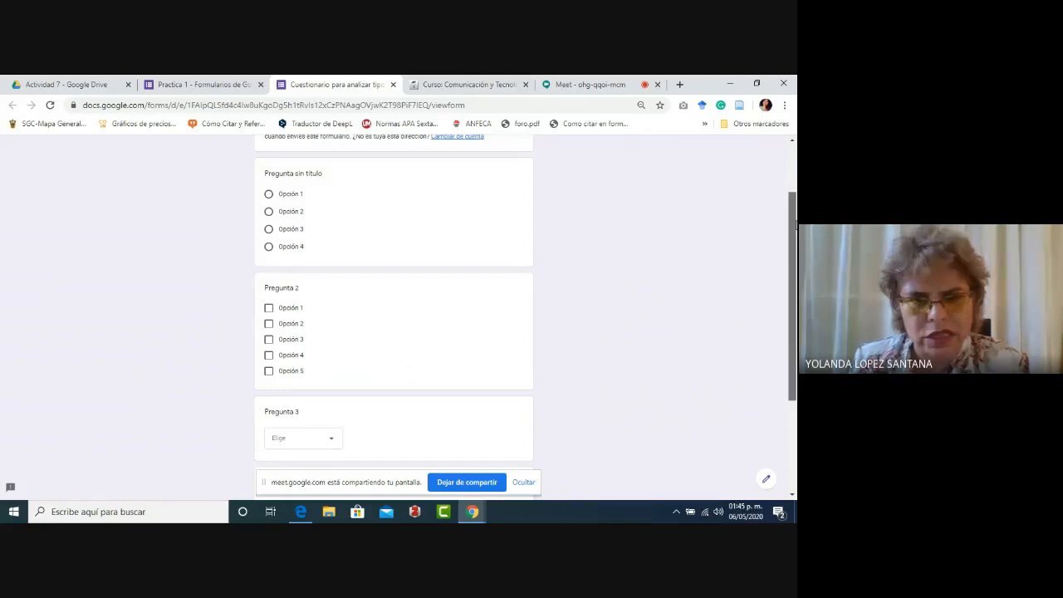
{"action": "scroll", "coordinate": [308, 351], "scroll_direction": "down", "scroll_amount": 2}
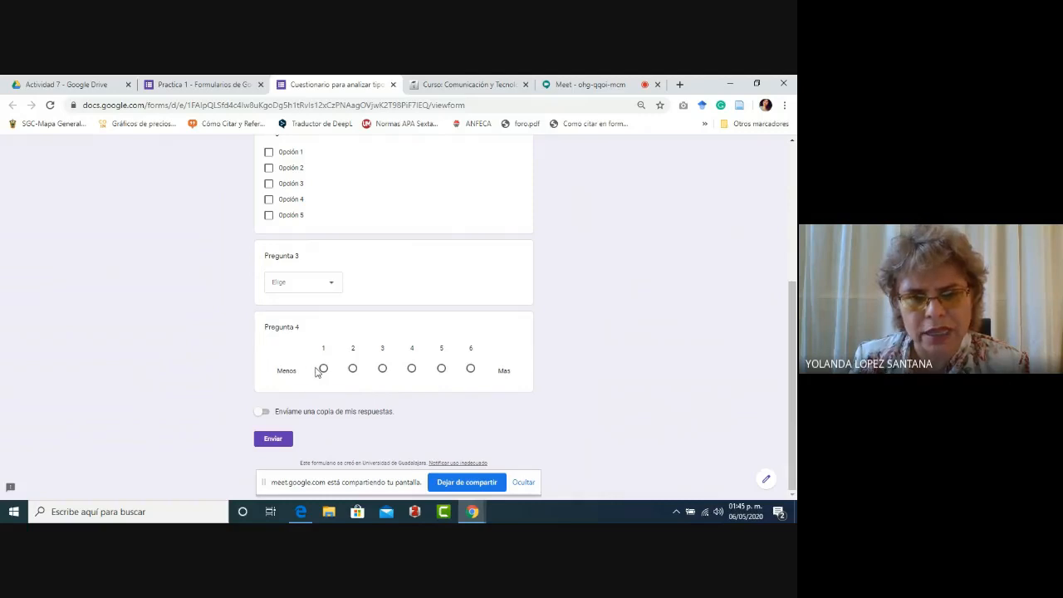
Try the values 5, 4 and 3 on the Pregunta 4 scale in the preview, leaving 2 selected.
{"action": "left_click", "coordinate": [441, 368]}
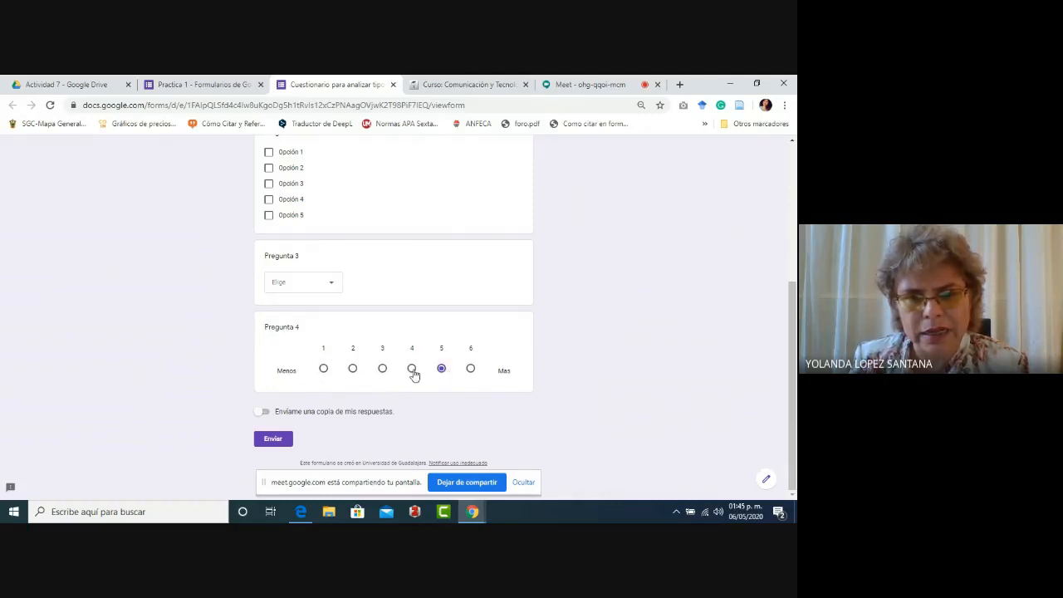
{"action": "left_click", "coordinate": [411, 369]}
{"action": "left_click", "coordinate": [383, 369]}
{"action": "left_click", "coordinate": [353, 369]}
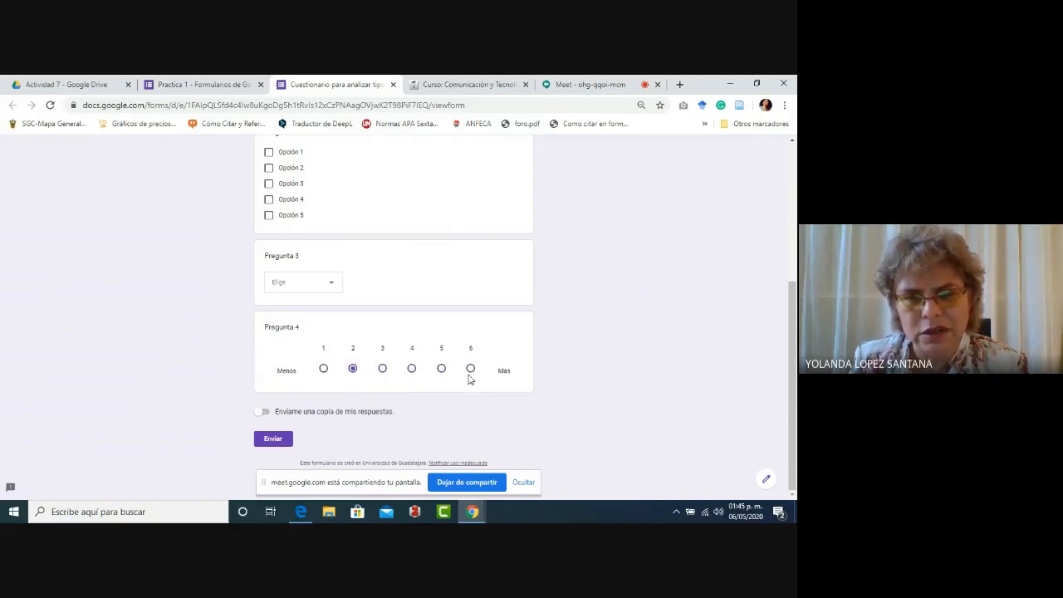
Return to the form editor and add a multiple-choice grid question (Cuadrícula de varias opciones) titled Pregunta 5.
{"action": "left_click", "coordinate": [211, 85]}
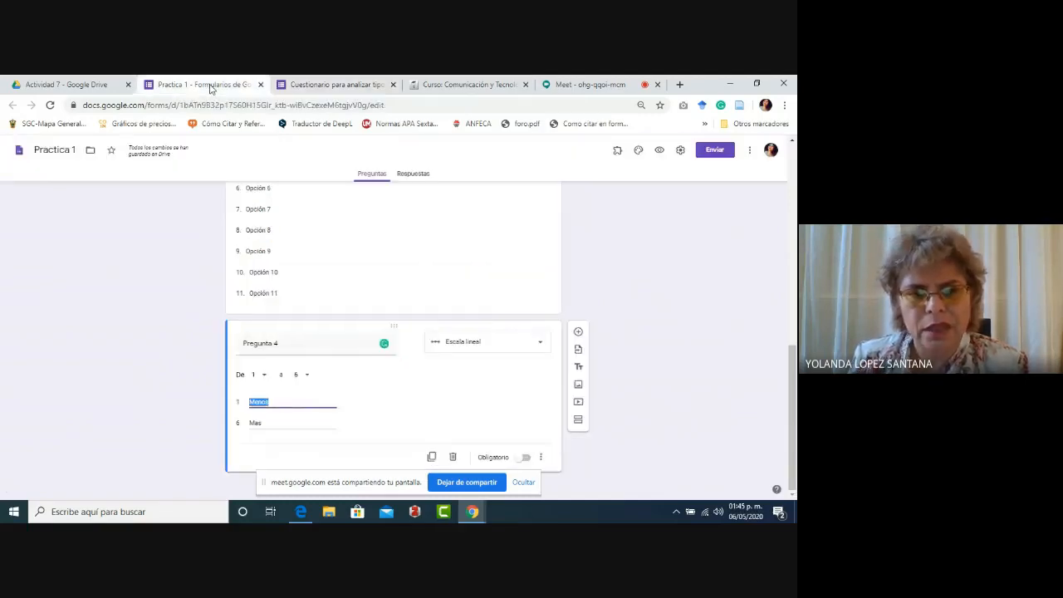
{"action": "left_click", "coordinate": [579, 332]}
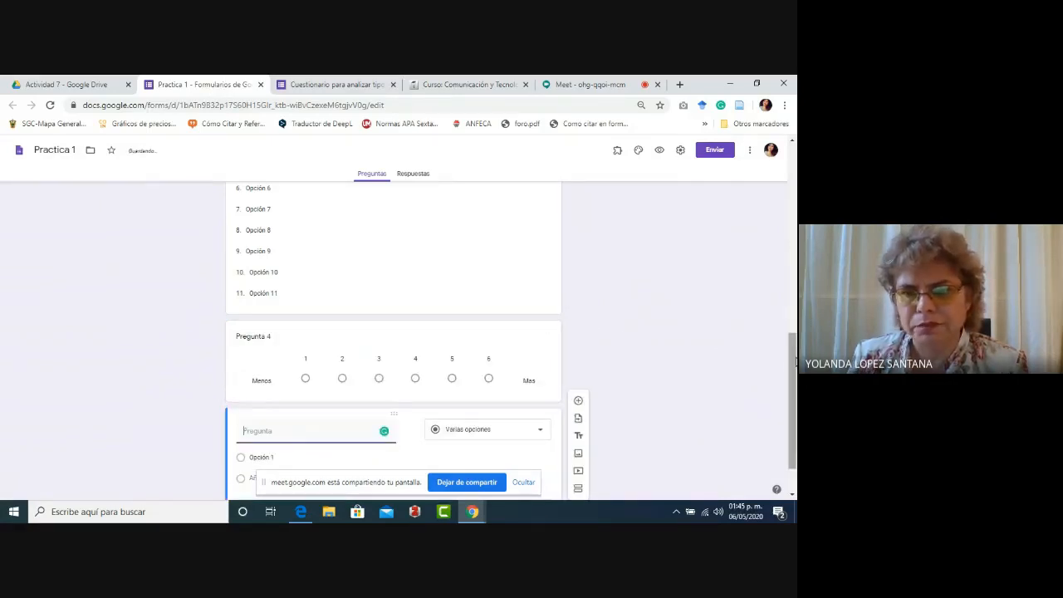
{"action": "scroll", "coordinate": [792, 409], "scroll_direction": "down", "scroll_amount": 1}
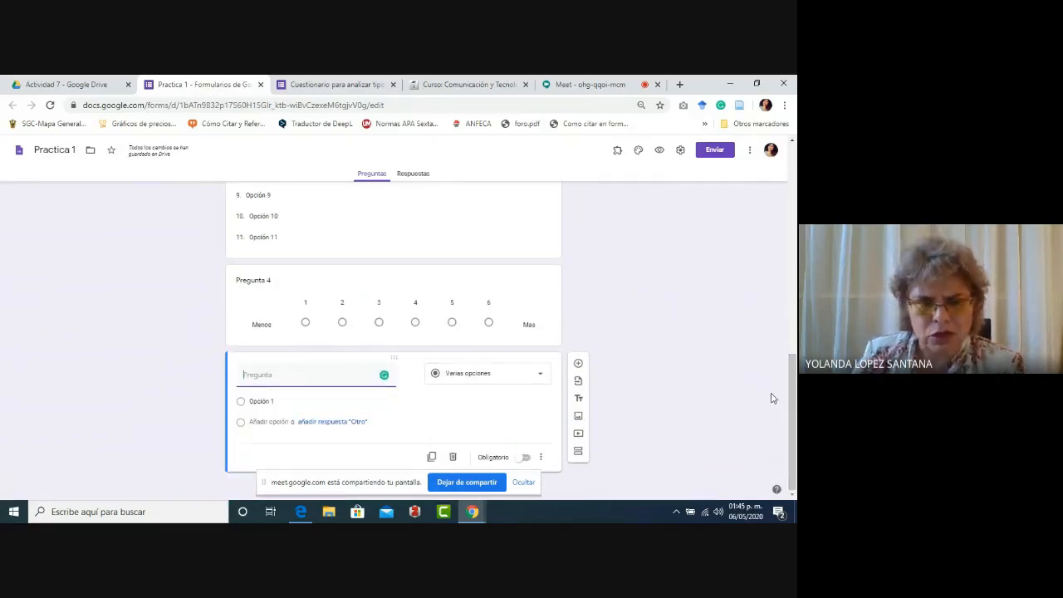
{"action": "left_click", "coordinate": [540, 374]}
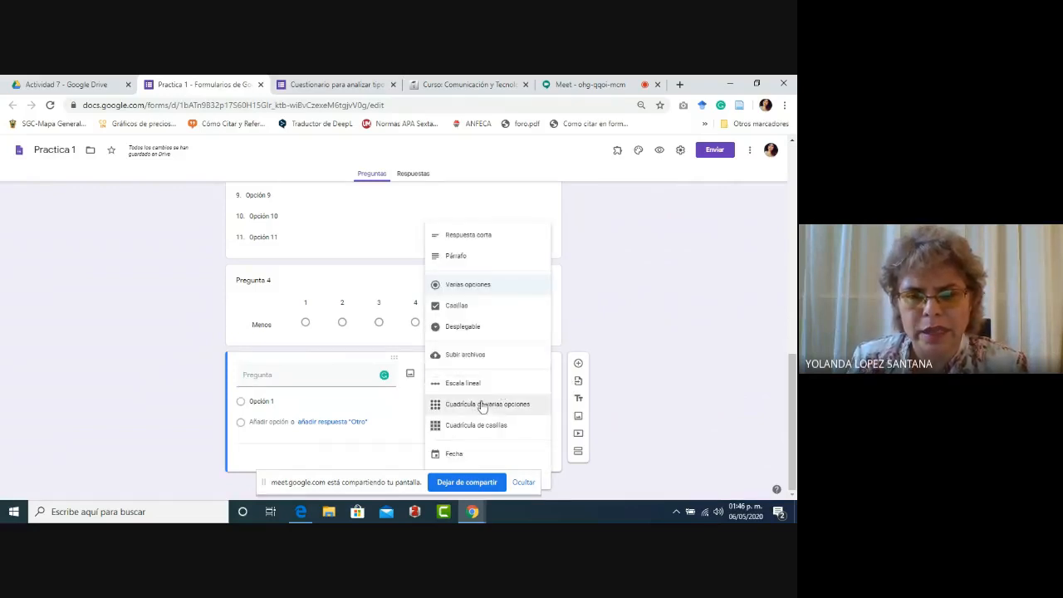
{"action": "left_click", "coordinate": [435, 405]}
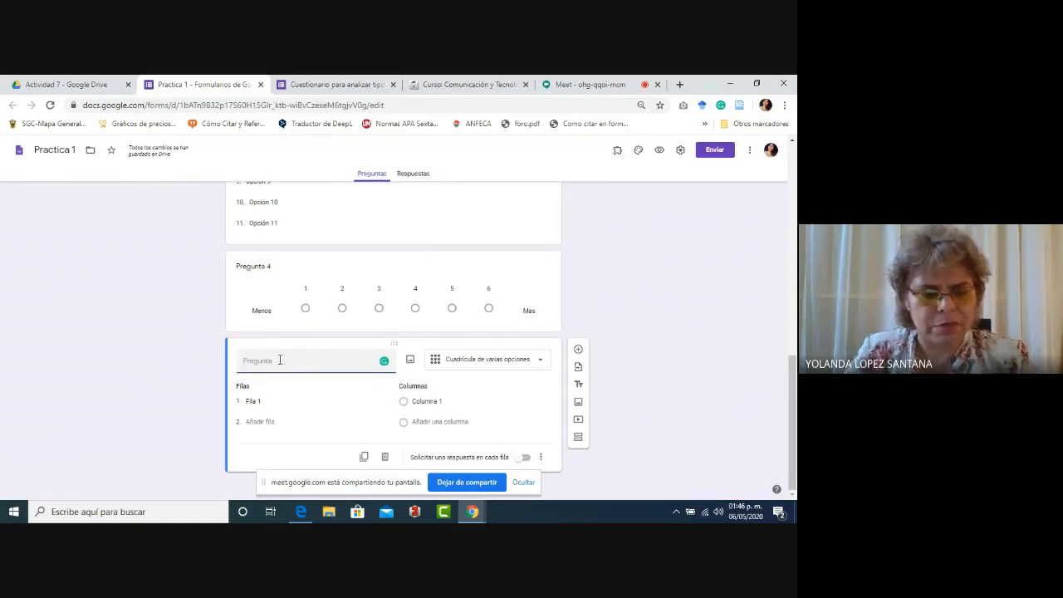
{"action": "type", "text": "Pregunta "}
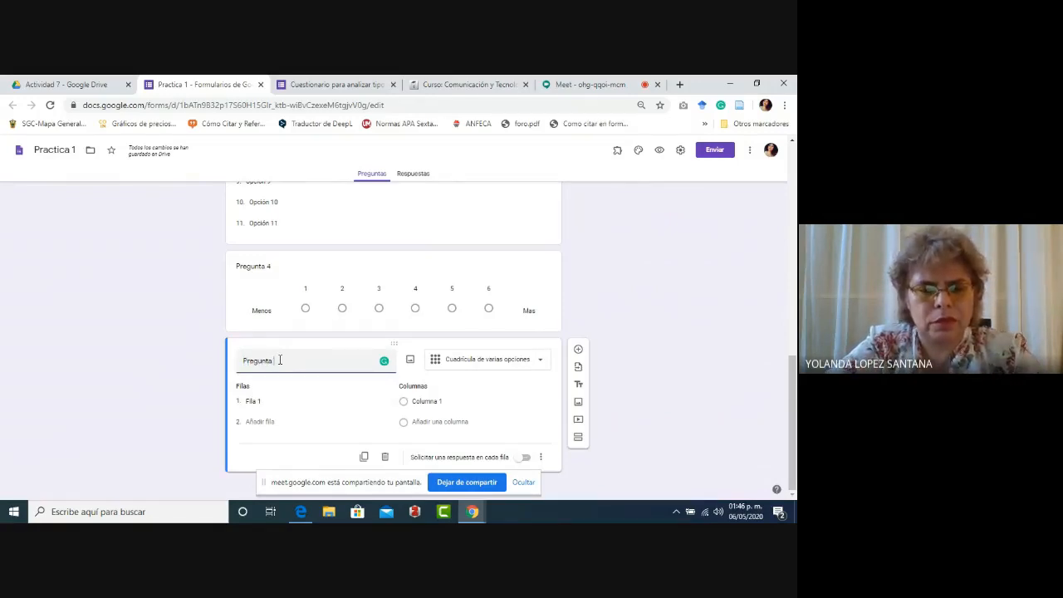
{"action": "type", "text": "5"}
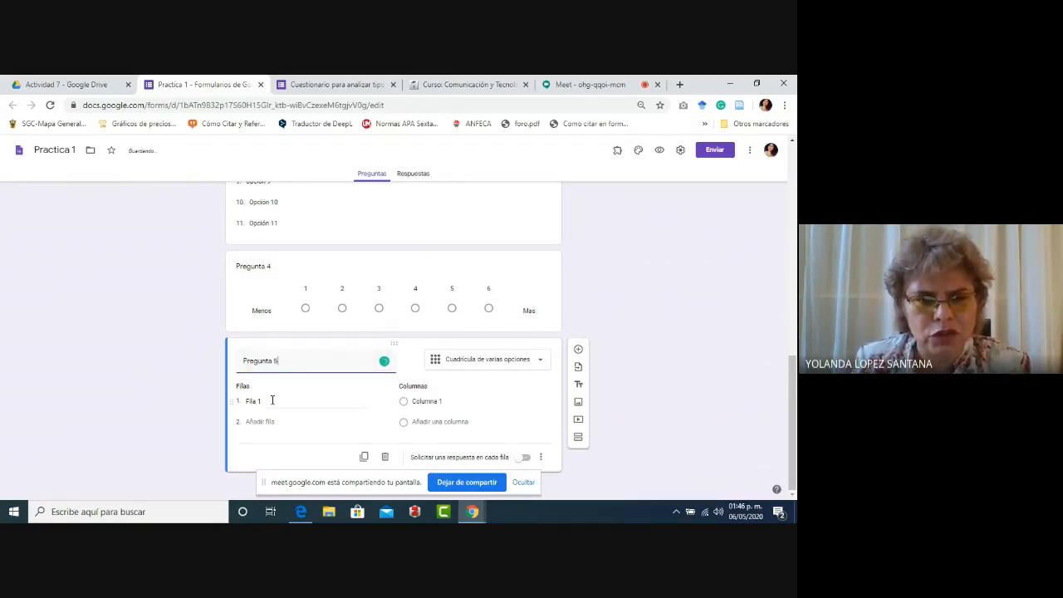
Extend the Pregunta 5 grid to four rows, Fila 1 to Fila 4, and four columns, Columna 1 to Columna 4.
{"action": "left_click", "coordinate": [272, 401]}
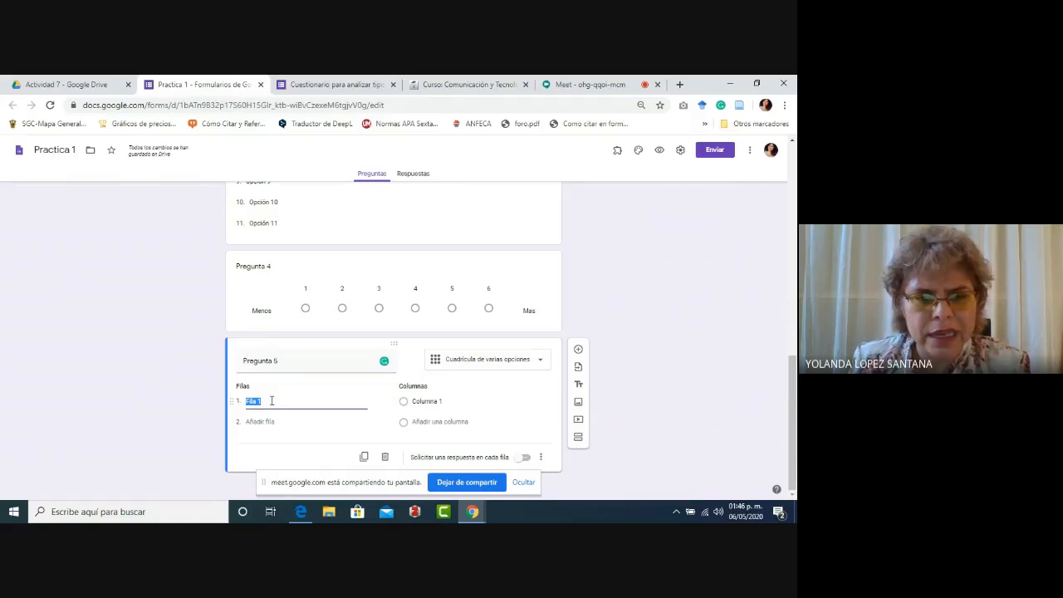
{"action": "left_click", "coordinate": [268, 422]}
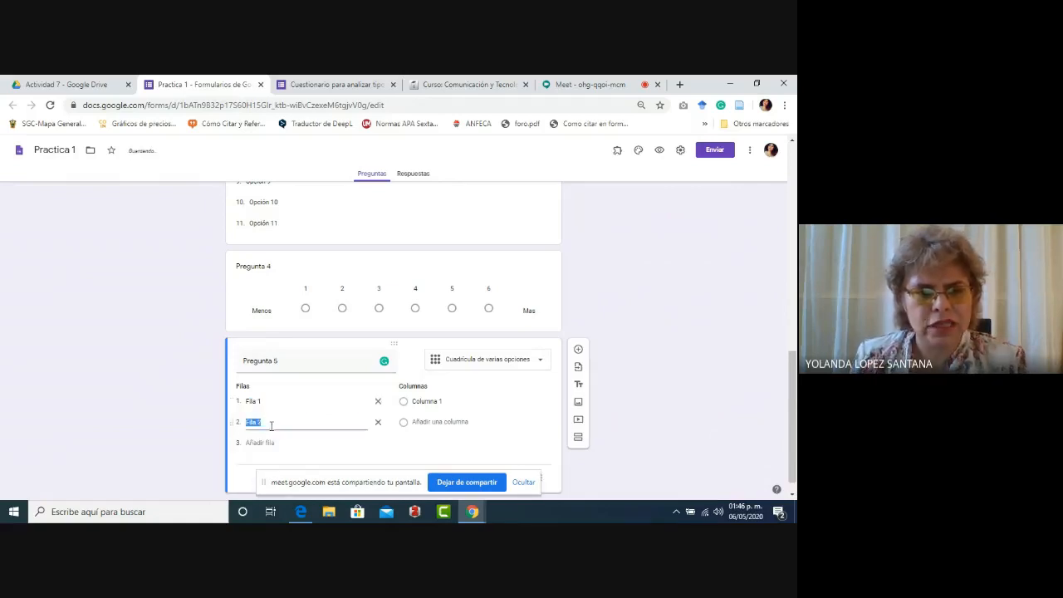
{"action": "left_click", "coordinate": [270, 442]}
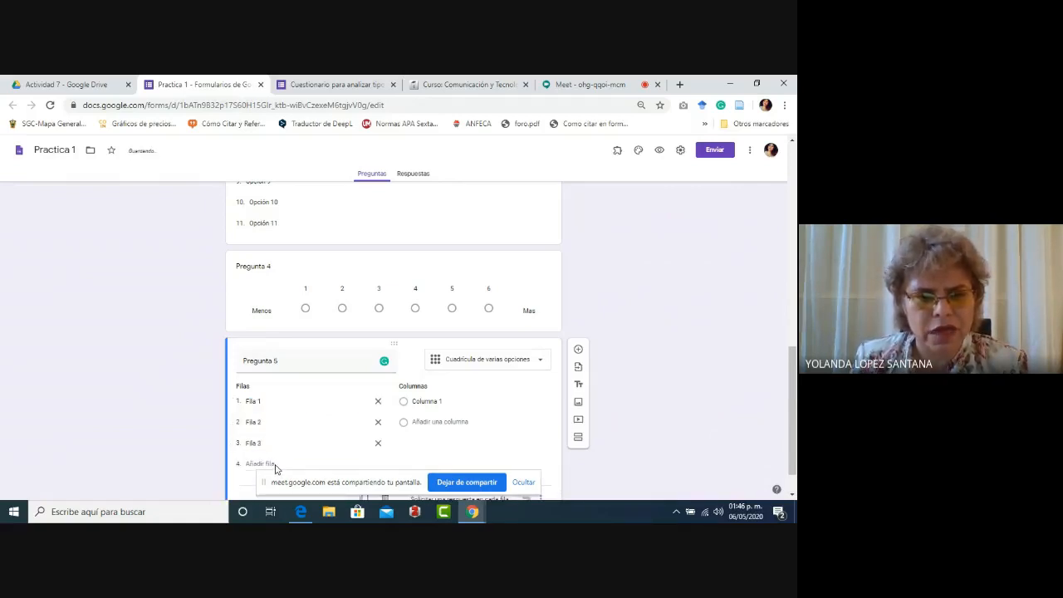
{"action": "left_click", "coordinate": [259, 463]}
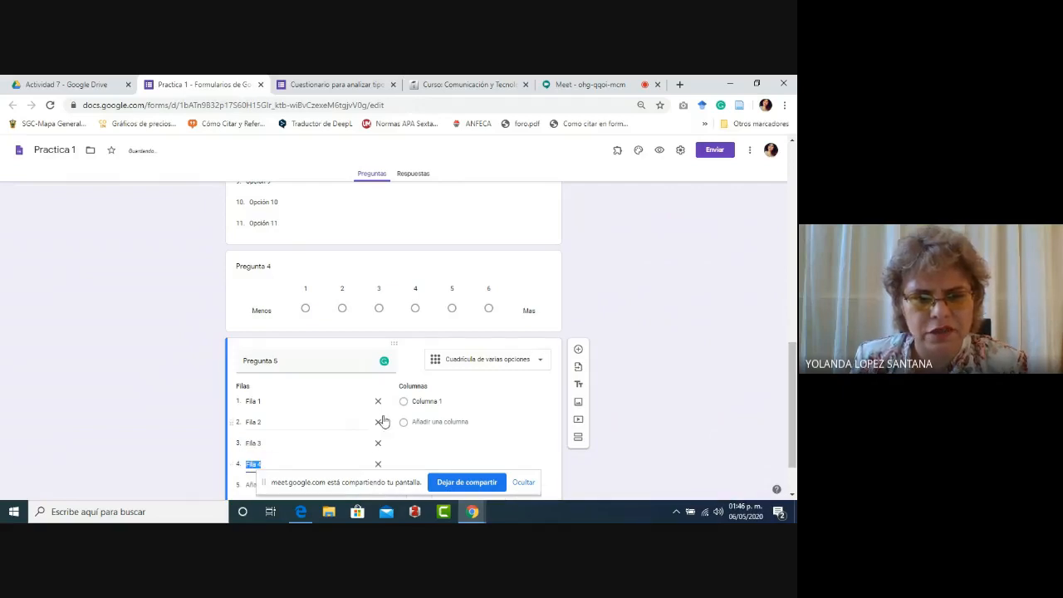
{"action": "left_click", "coordinate": [431, 422]}
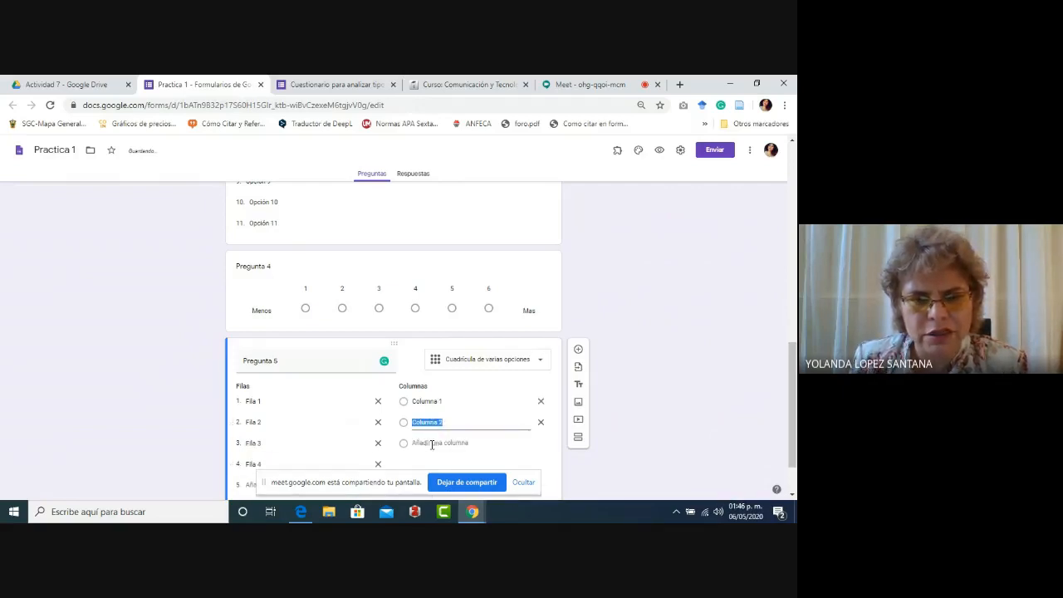
{"action": "left_click", "coordinate": [432, 443]}
{"action": "left_click", "coordinate": [432, 464]}
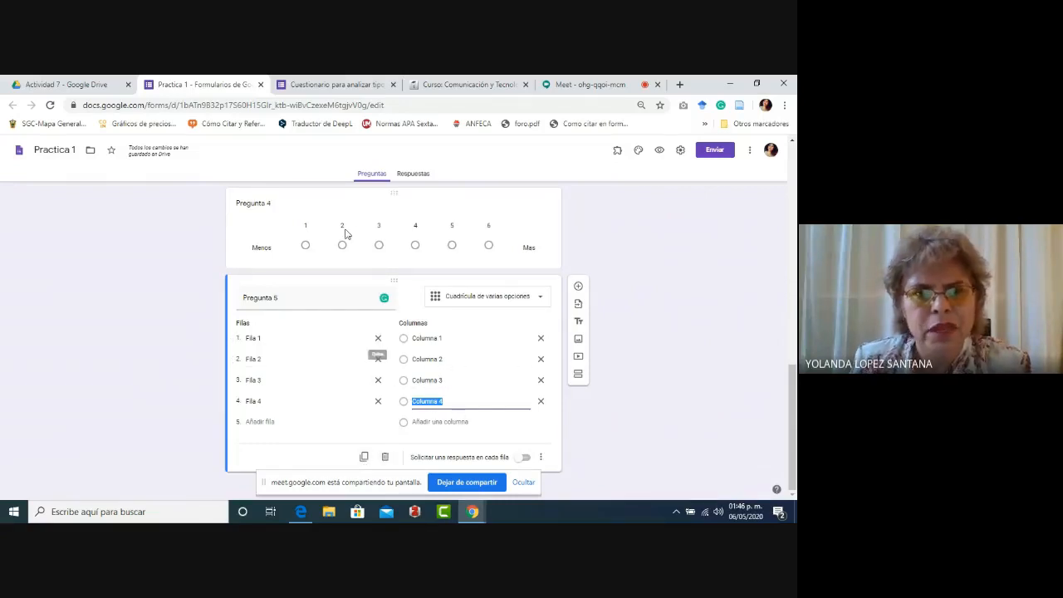
Reload the form preview, discarding the trial answer, and view the Pregunta 5 grid as a respondent sees it.
{"action": "left_click", "coordinate": [323, 85]}
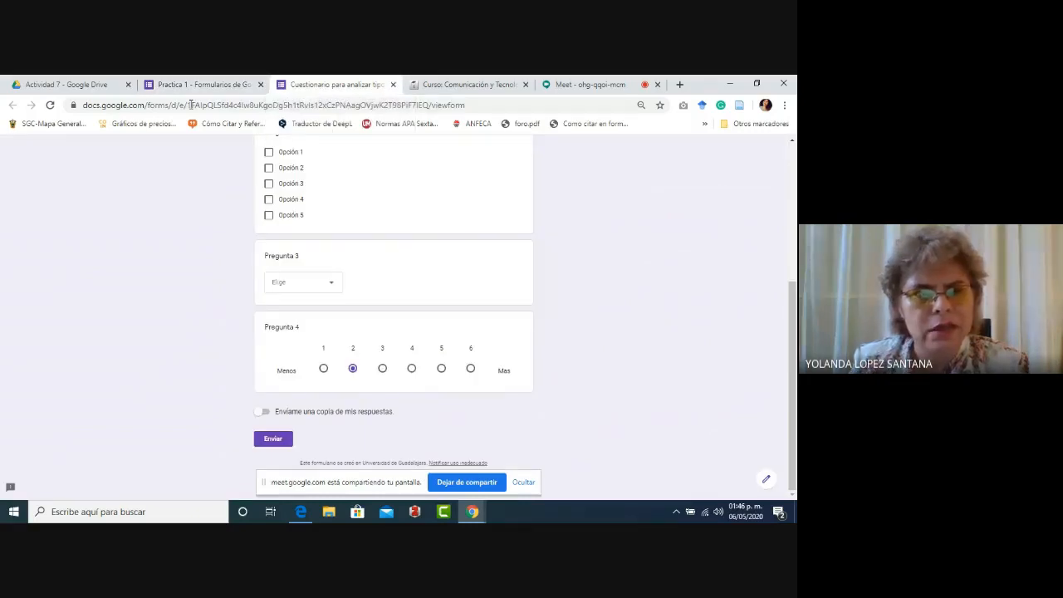
{"action": "left_click", "coordinate": [50, 105]}
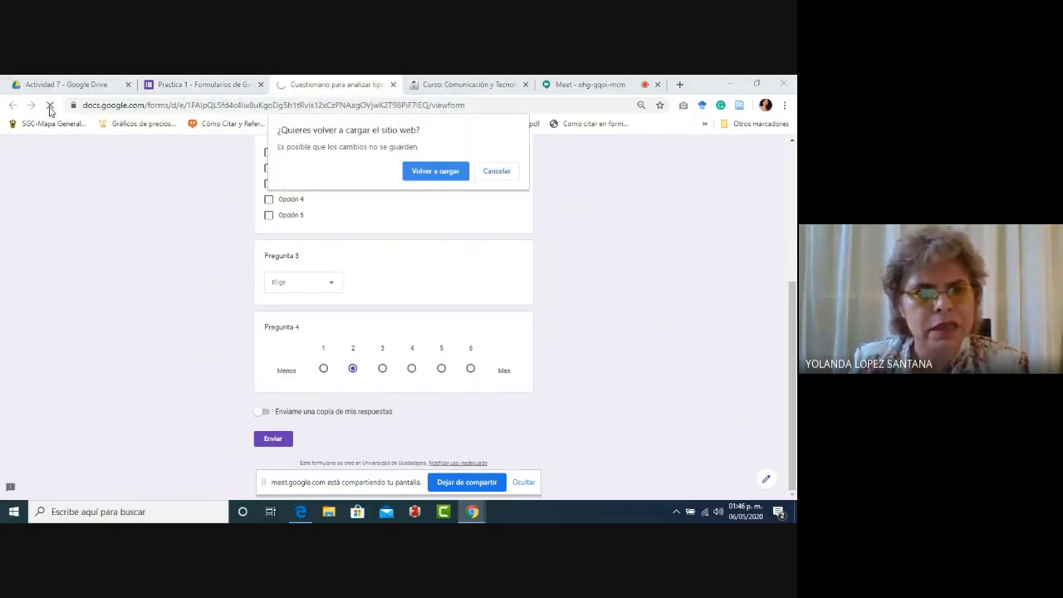
{"action": "left_click", "coordinate": [435, 171]}
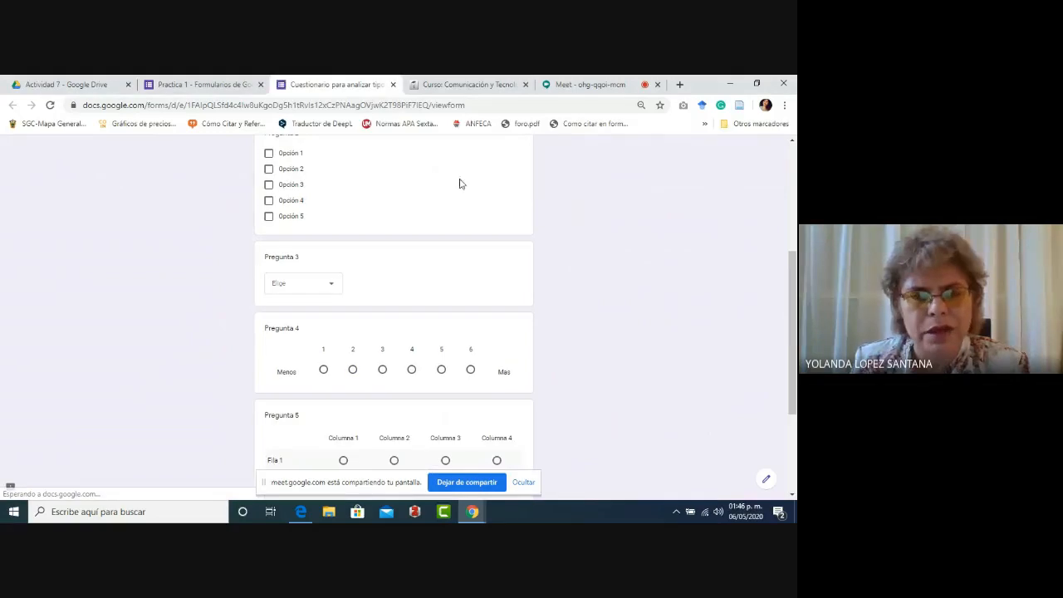
{"action": "left_click_drag", "start_coordinate": [794, 294], "coordinate": [795, 371]}
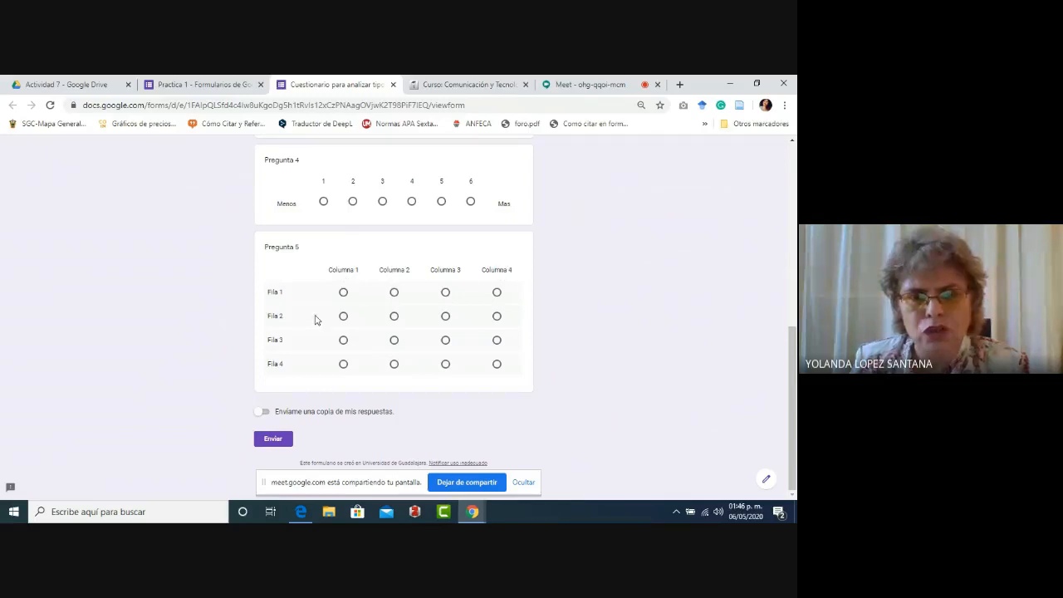
Try the Pregunta 5 grid in the preview: Columna 3 for Fila 1 and Fila 3, Columna 1 for Fila 2, Columna 4 for Fila 4.
{"action": "left_click", "coordinate": [344, 316]}
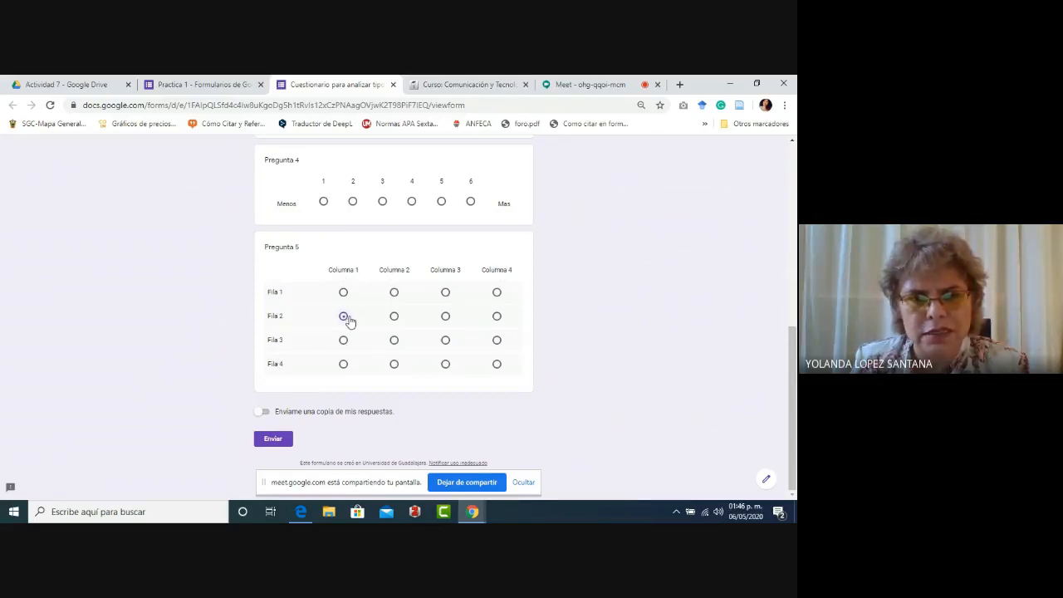
{"action": "left_click", "coordinate": [447, 294]}
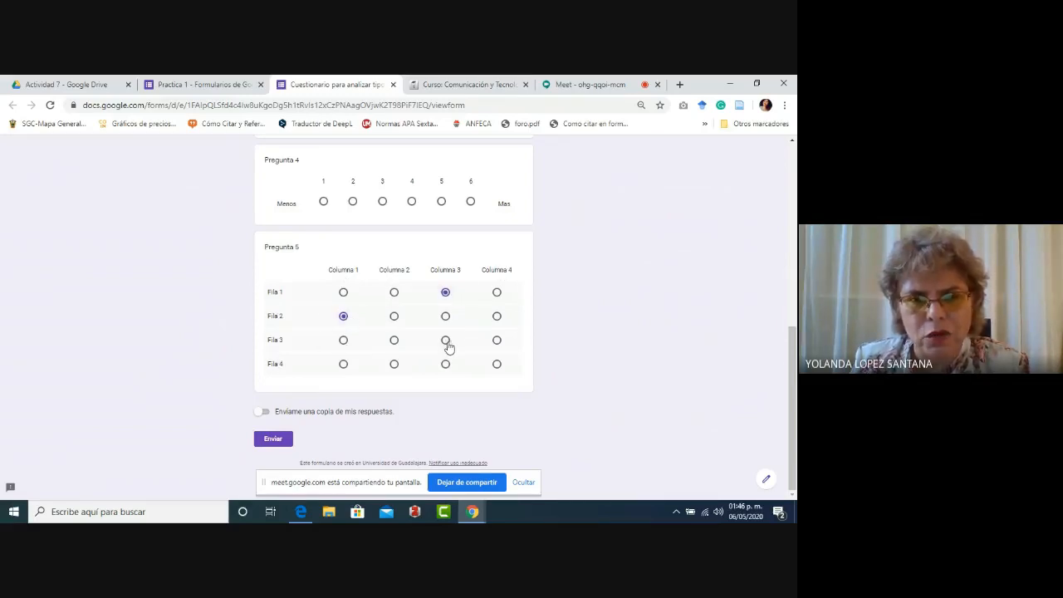
{"action": "left_click", "coordinate": [446, 342]}
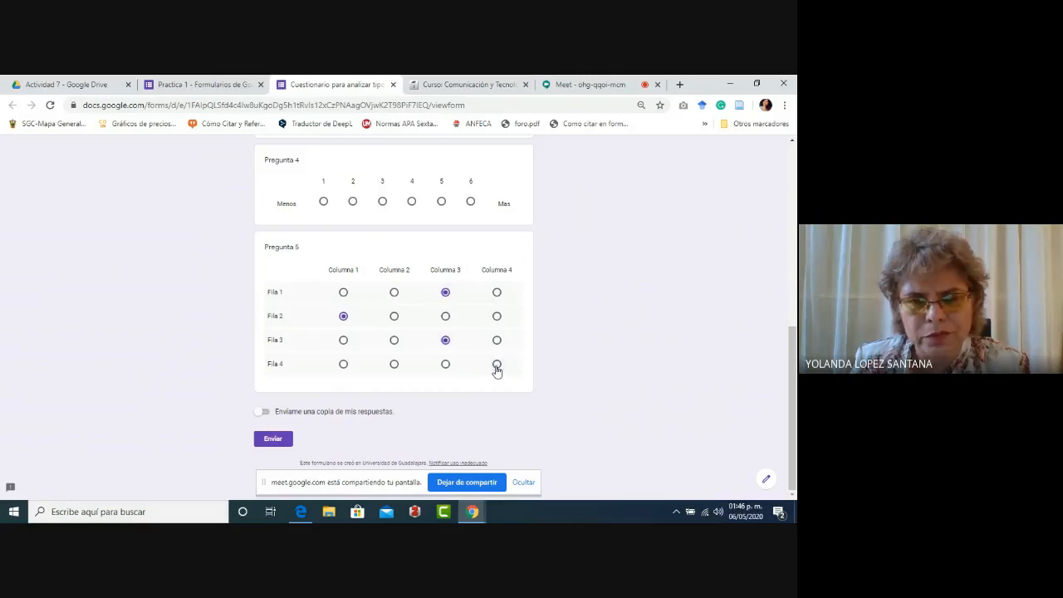
{"action": "left_click", "coordinate": [496, 366]}
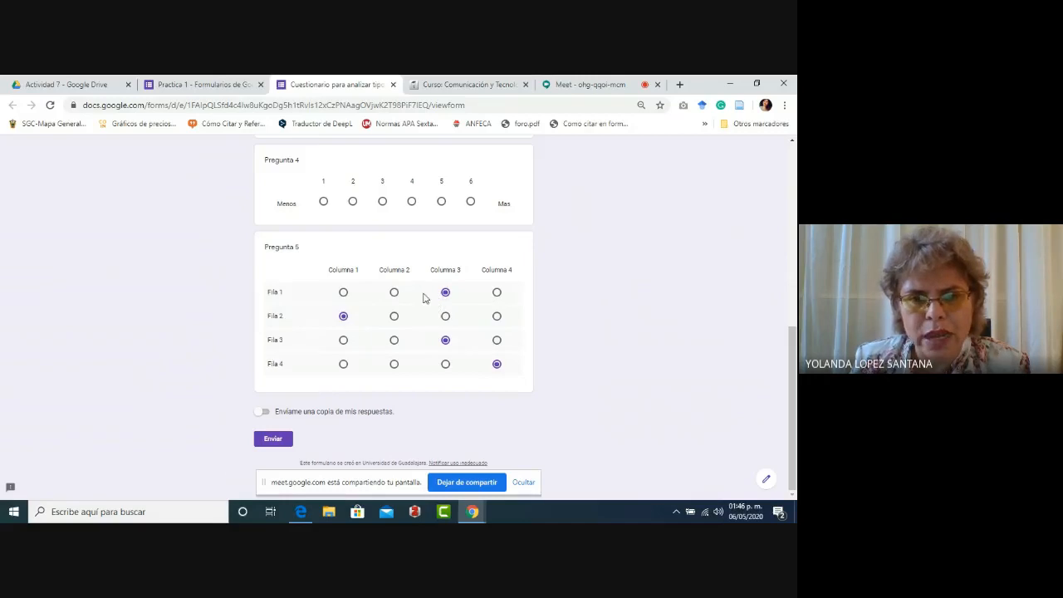
{"action": "left_click", "coordinate": [394, 294]}
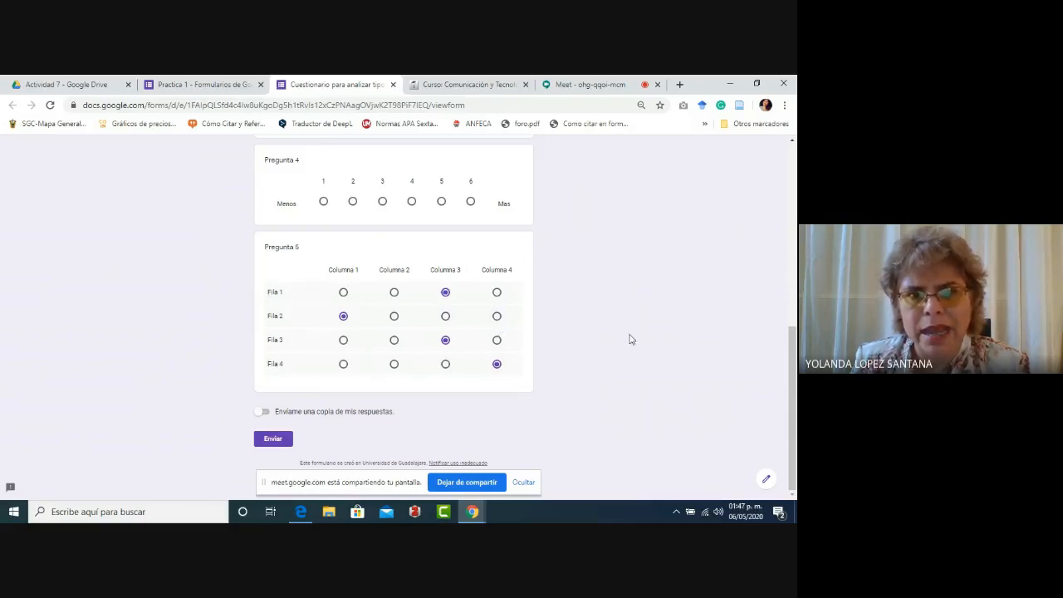
Add a question titled Pregunta 6 below Pregunta 5 in the form editor and make it a checkbox grid (Cuadrícula de casillas).
{"action": "left_click", "coordinate": [214, 85]}
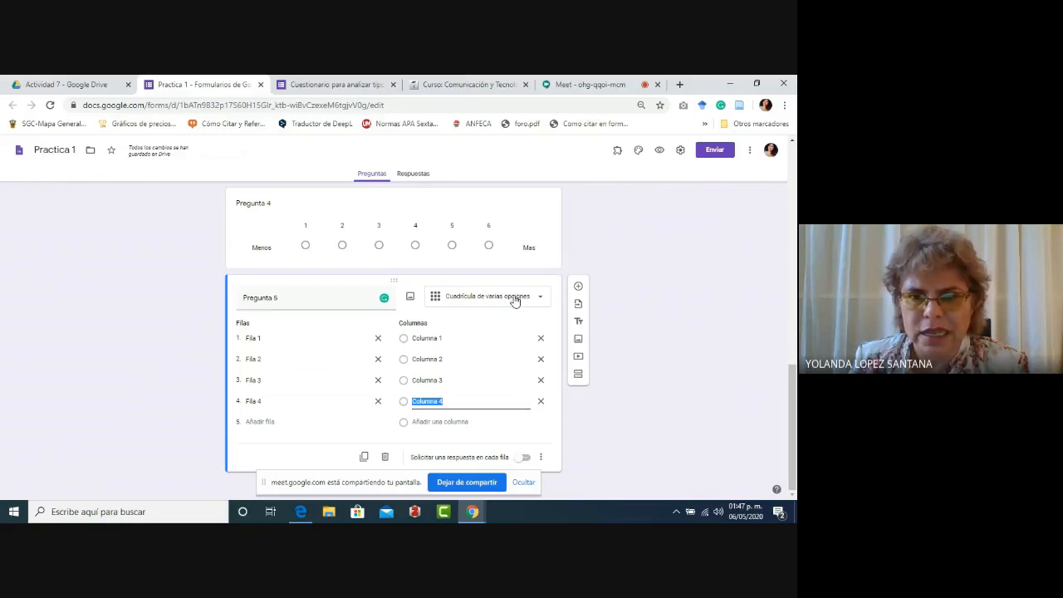
{"action": "left_click", "coordinate": [579, 287]}
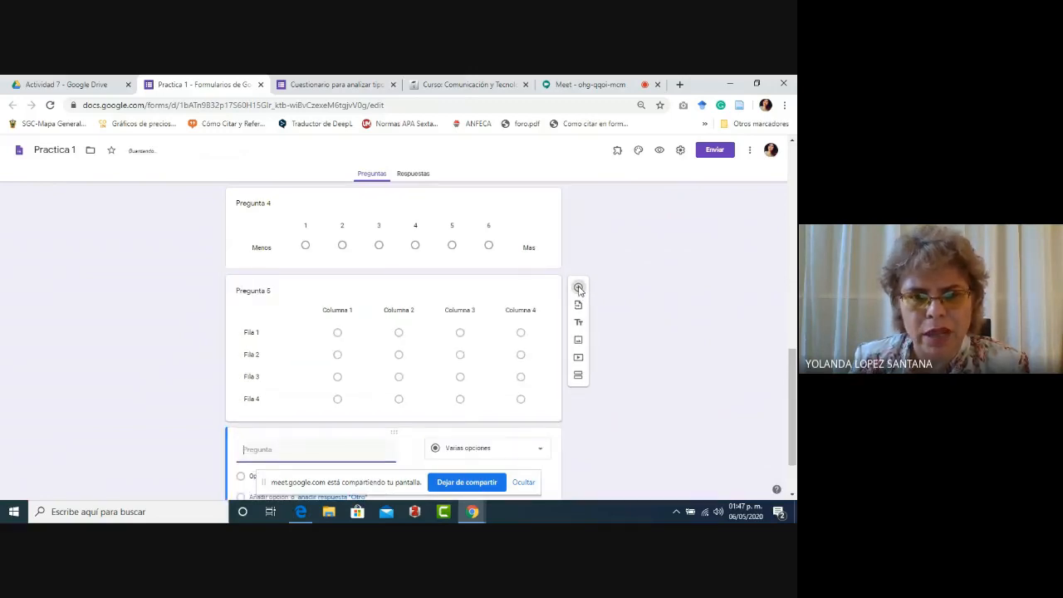
{"action": "left_click_drag", "start_coordinate": [791, 359], "coordinate": [793, 398]}
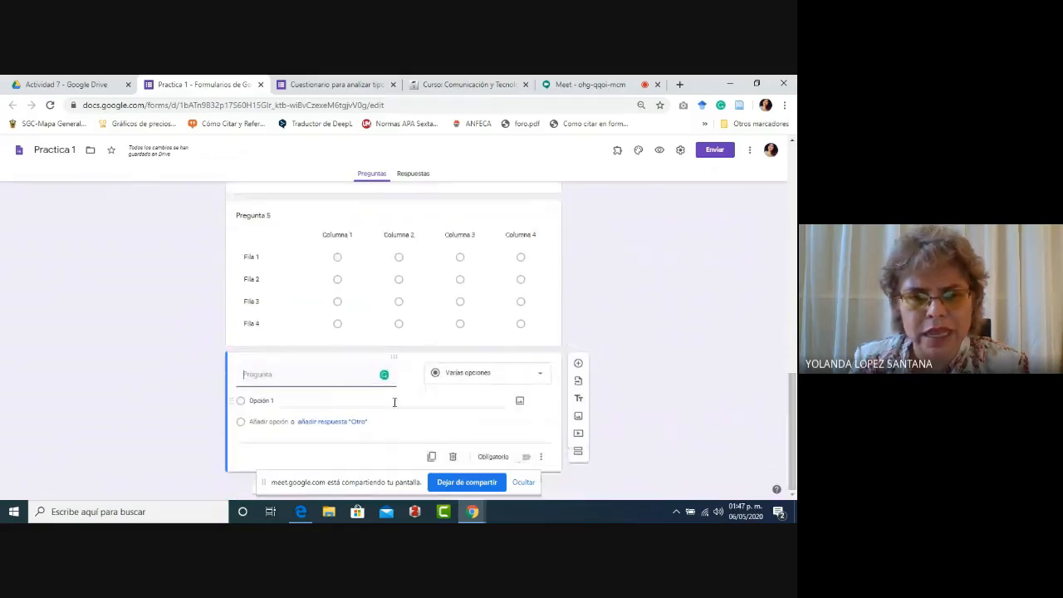
{"action": "type", "text": "Pregu"}
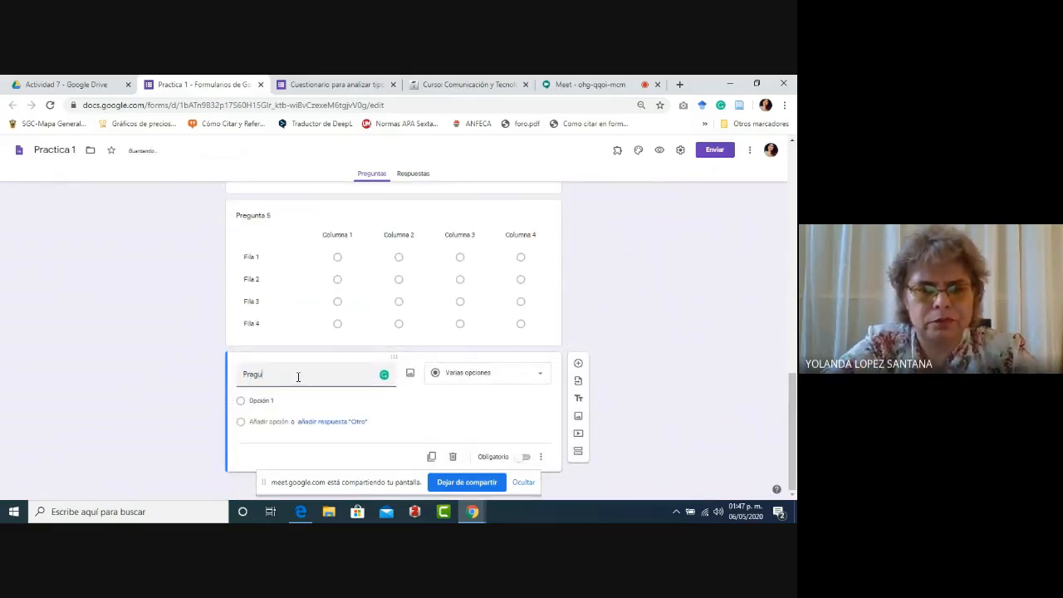
{"action": "type", "text": "nta 6"}
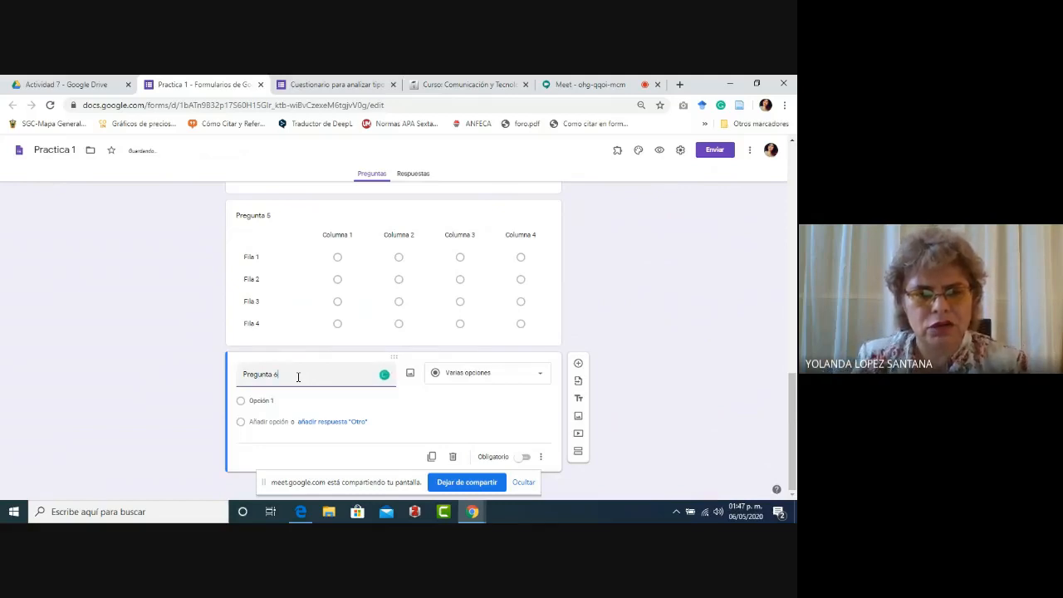
{"action": "left_click", "coordinate": [277, 398]}
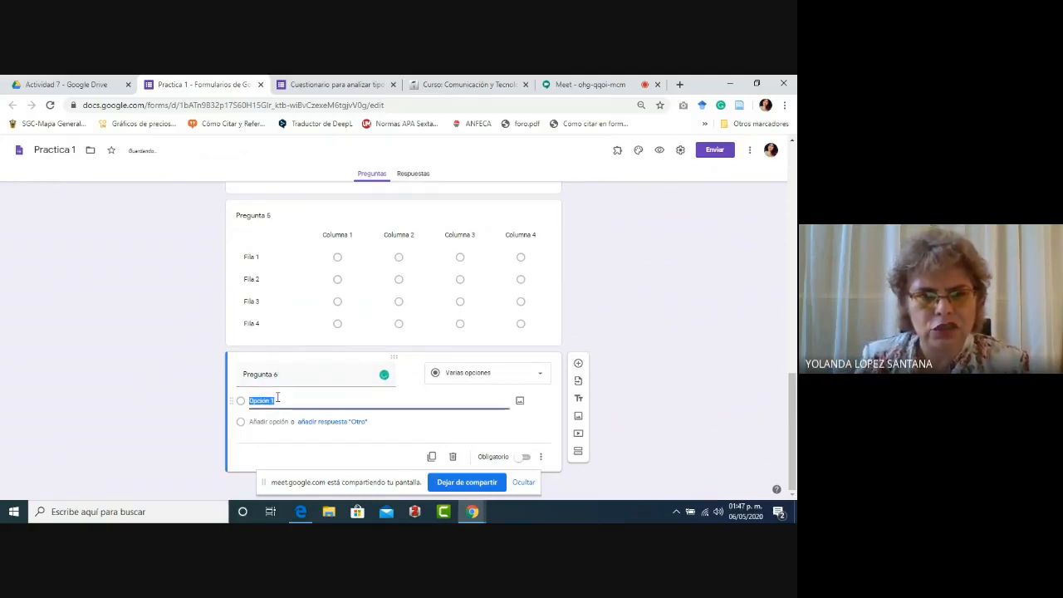
{"action": "left_click", "coordinate": [465, 372]}
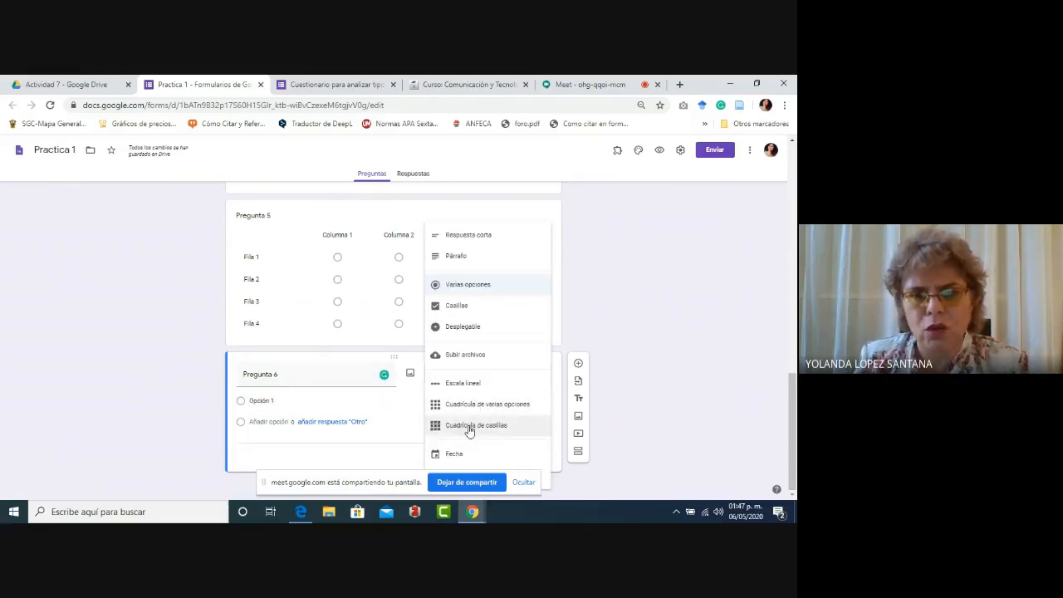
{"action": "left_click", "coordinate": [472, 429]}
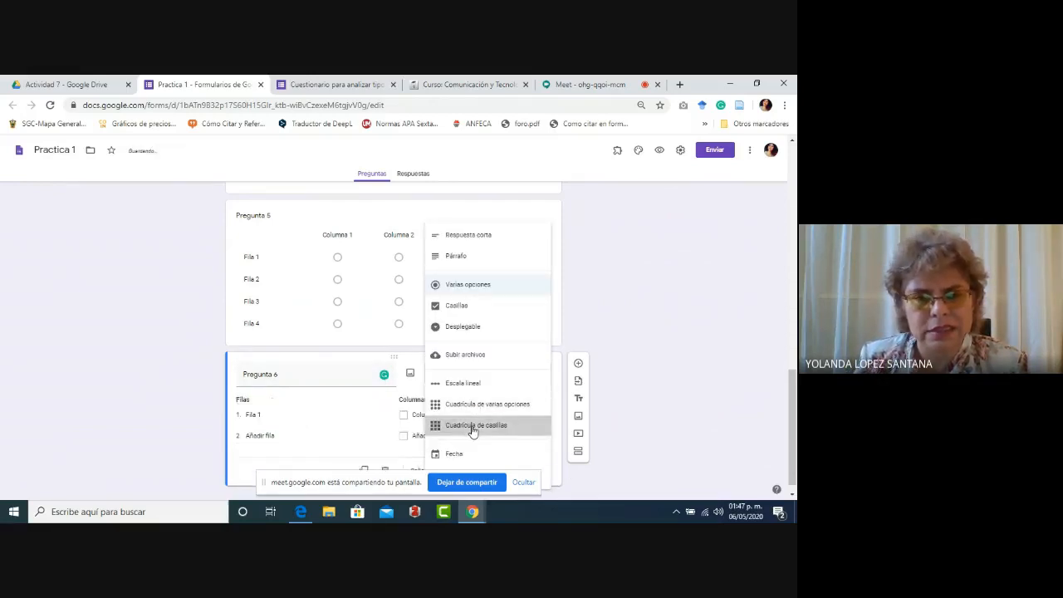
Give the Pregunta 6 checkbox grid four rows, Fila 1 to Fila 4, and four columns, Columna 1 to Columna 4.
{"action": "left_click", "coordinate": [269, 416]}
{"action": "key", "text": "Return"}
{"action": "key", "text": "Return"}
{"action": "key", "text": "Return"}
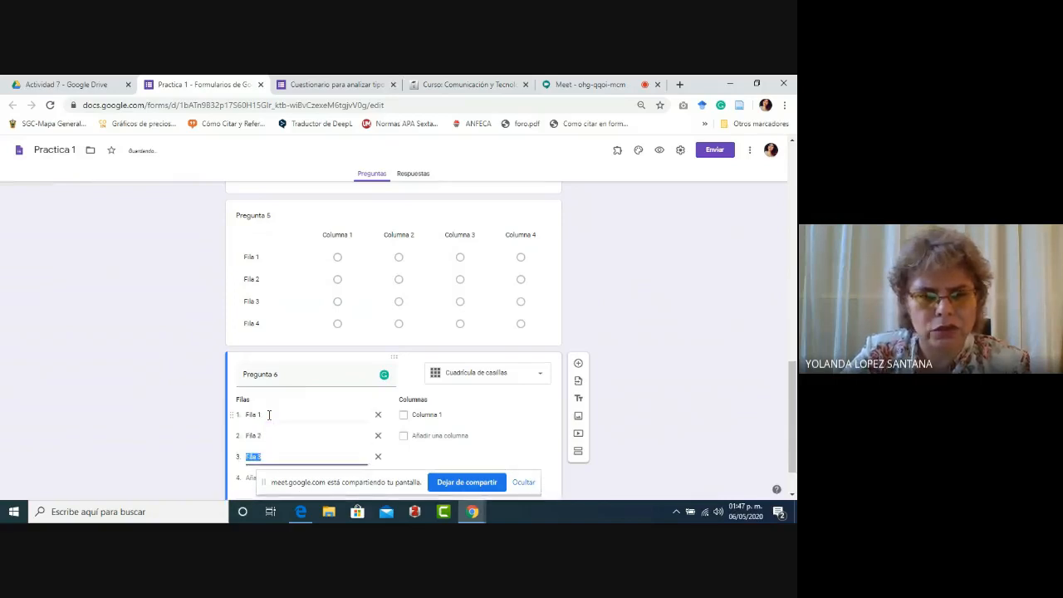
{"action": "left_click", "coordinate": [427, 415]}
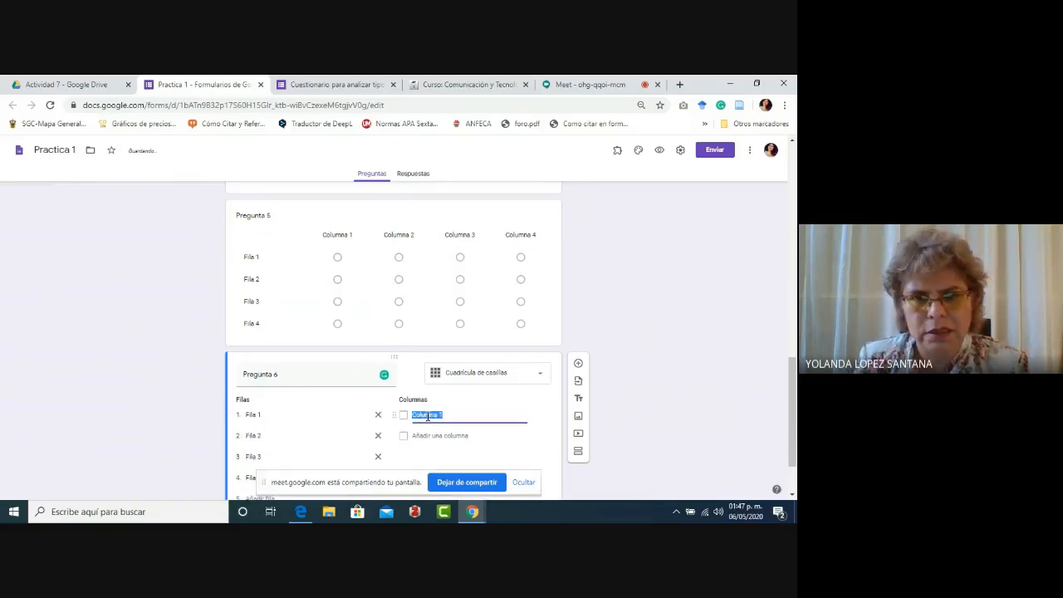
{"action": "key", "text": "Return"}
{"action": "key", "text": "Return"}
{"action": "key", "text": "Return"}
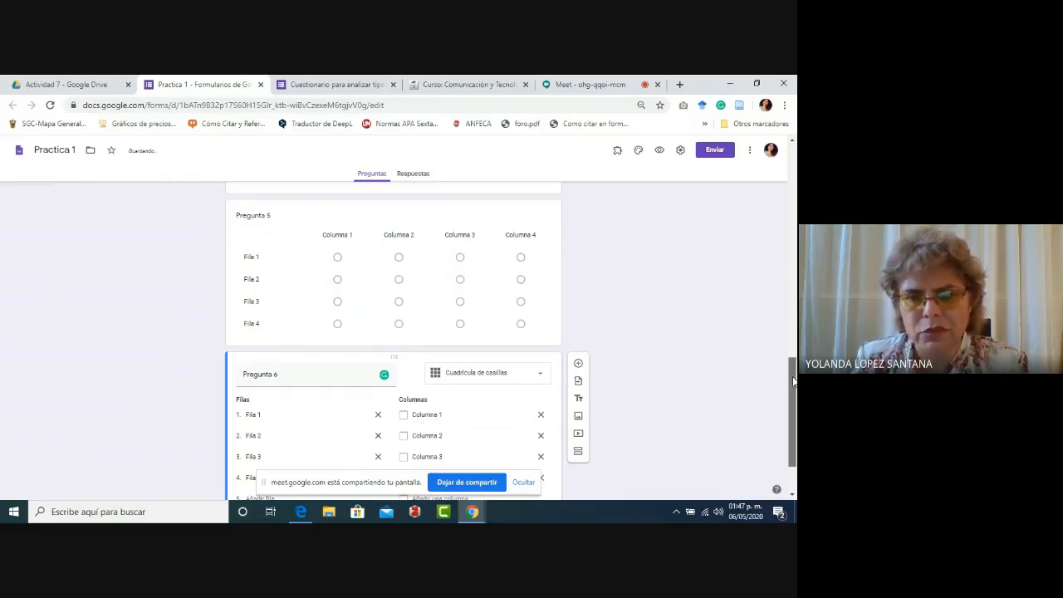
{"action": "scroll", "coordinate": [403, 238], "scroll_direction": "down", "scroll_amount": 1}
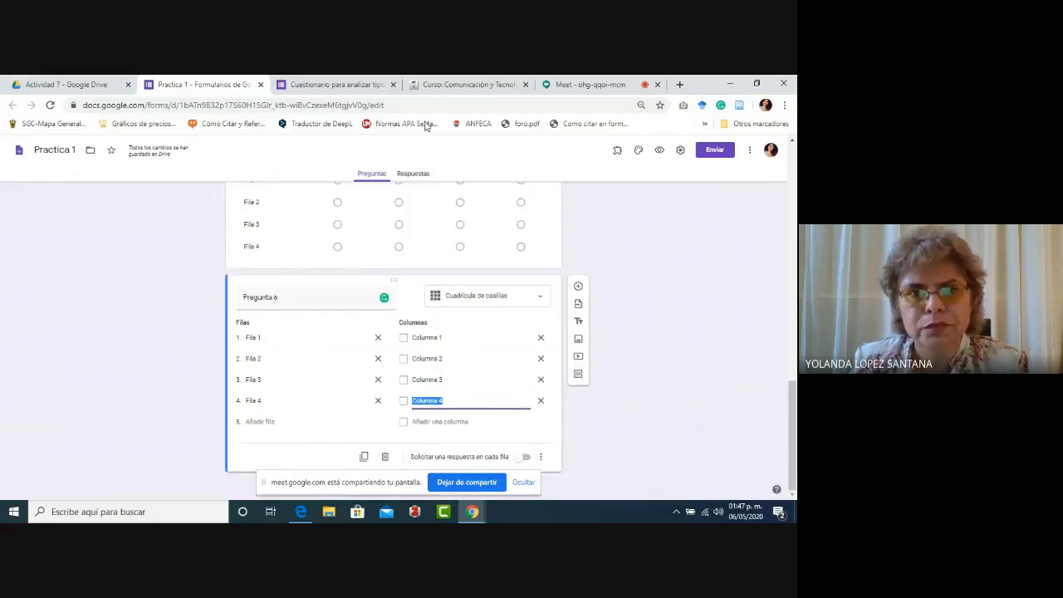
Reload the form preview, discarding the trial Pregunta 5 answers, and show the Pregunta 6 checkbox grid as a respondent sees it.
{"action": "left_click", "coordinate": [324, 85]}
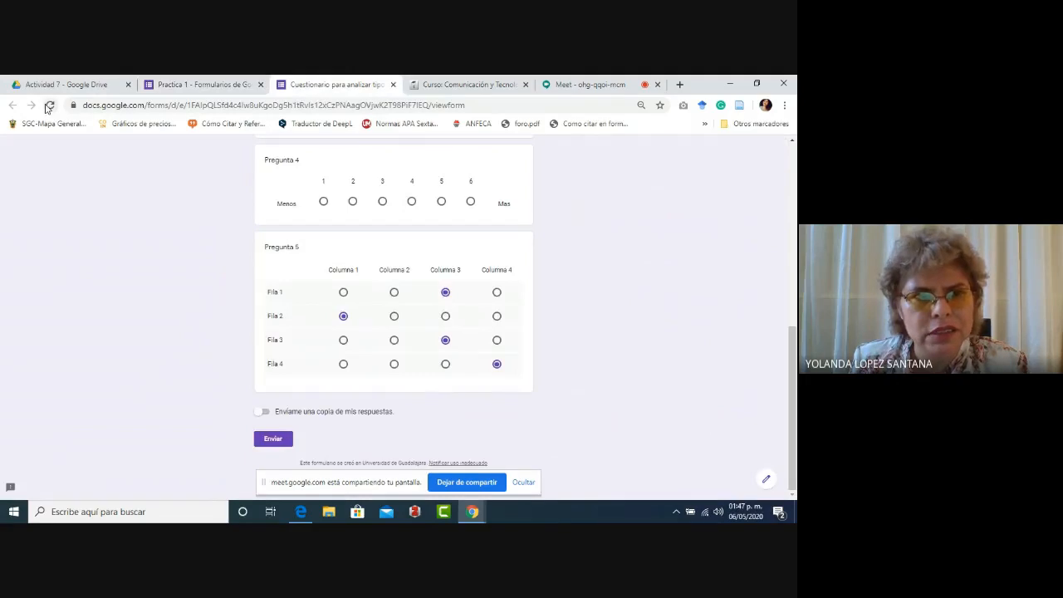
{"action": "left_click", "coordinate": [49, 106]}
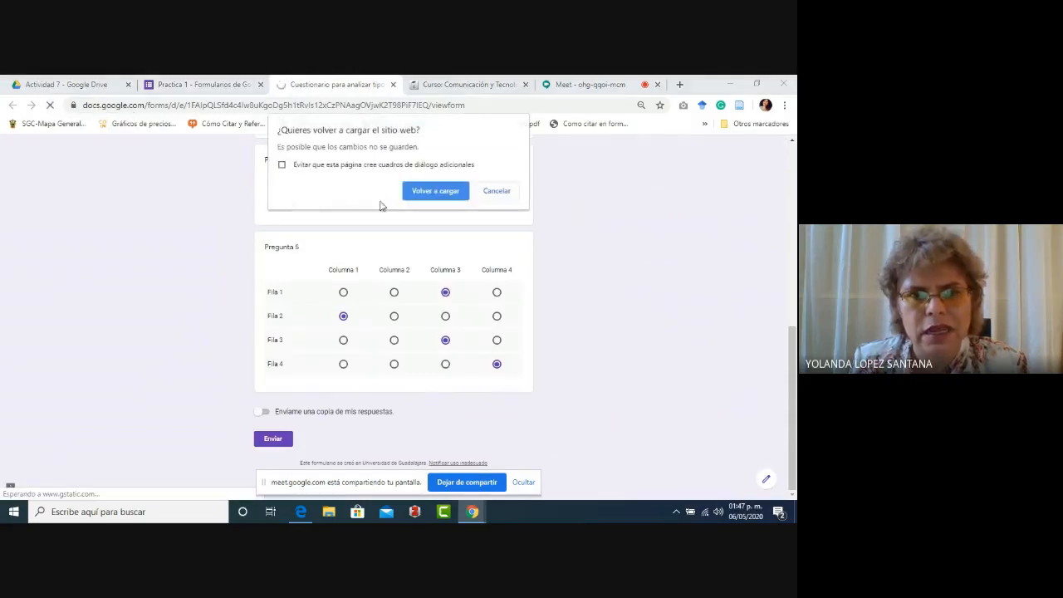
{"action": "left_click", "coordinate": [429, 194]}
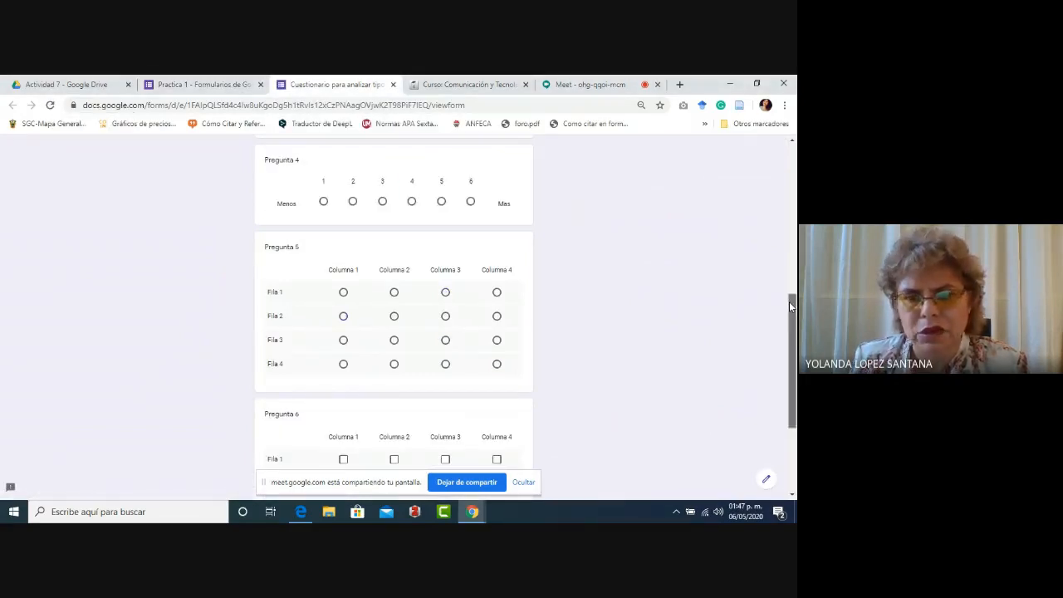
{"action": "scroll", "coordinate": [789, 301], "scroll_direction": "down", "scroll_amount": 3}
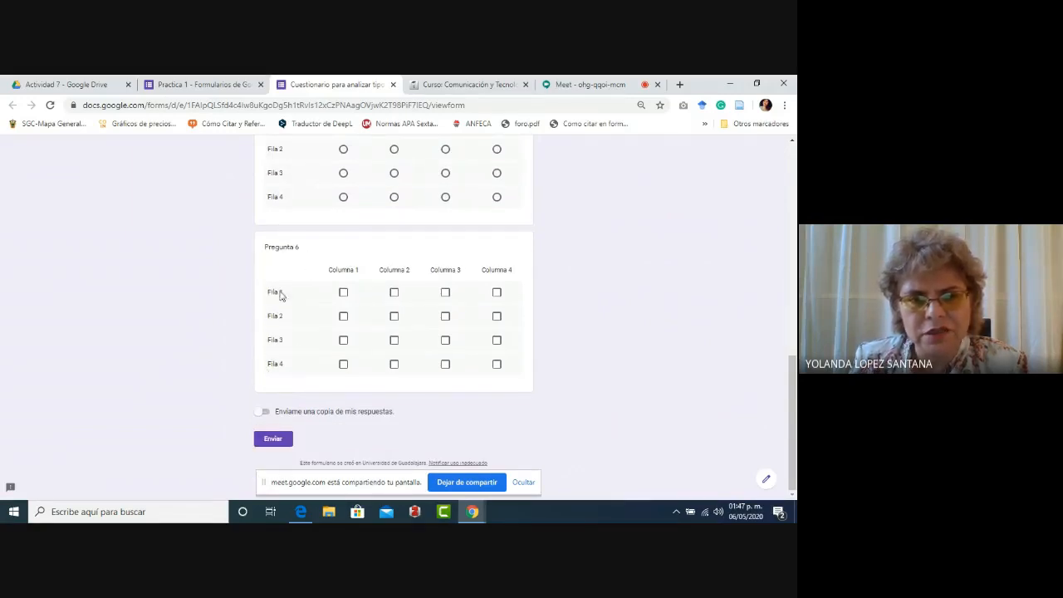
Try the Pregunta 6 grid in the preview: Columna 1–2 for Fila 1, 2–4 for Fila 2, 2–3 for Fila 3, 3–4 for Fila 4.
{"action": "left_click", "coordinate": [343, 293]}
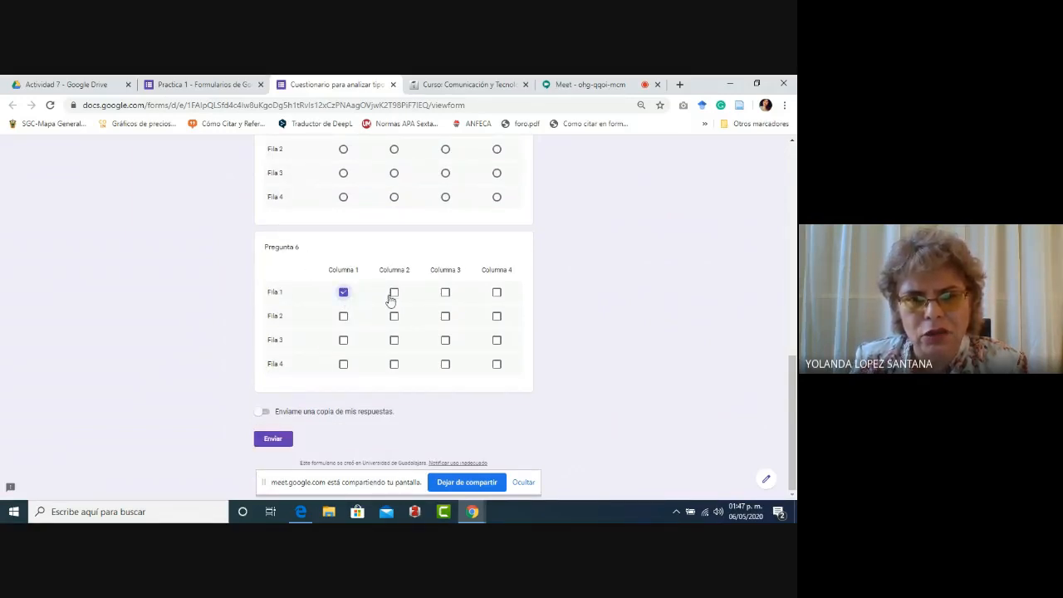
{"action": "left_click", "coordinate": [394, 294]}
{"action": "left_click", "coordinate": [394, 319]}
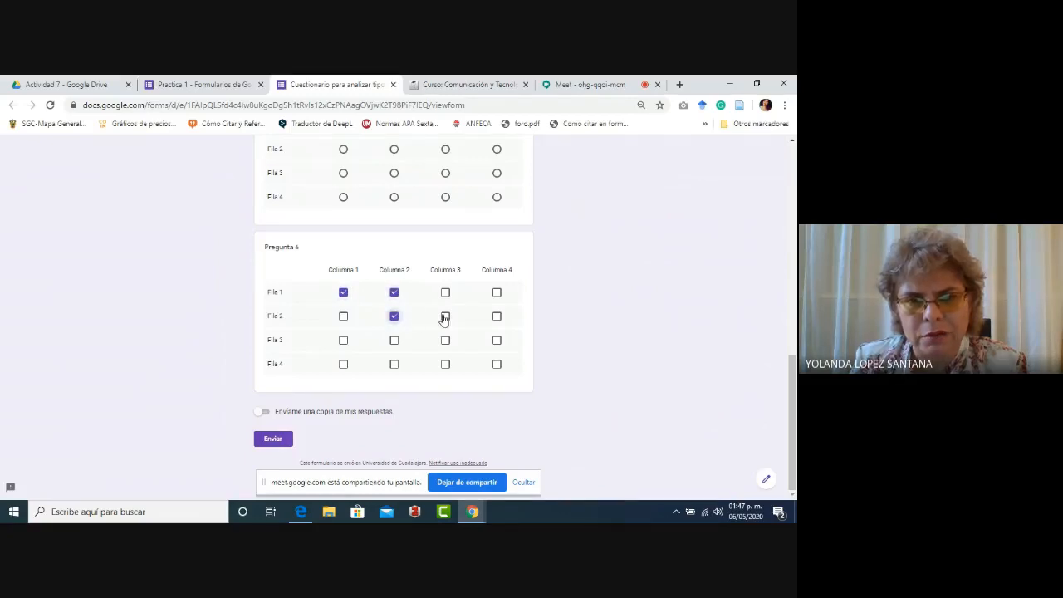
{"action": "left_click", "coordinate": [445, 316]}
{"action": "left_click", "coordinate": [495, 316]}
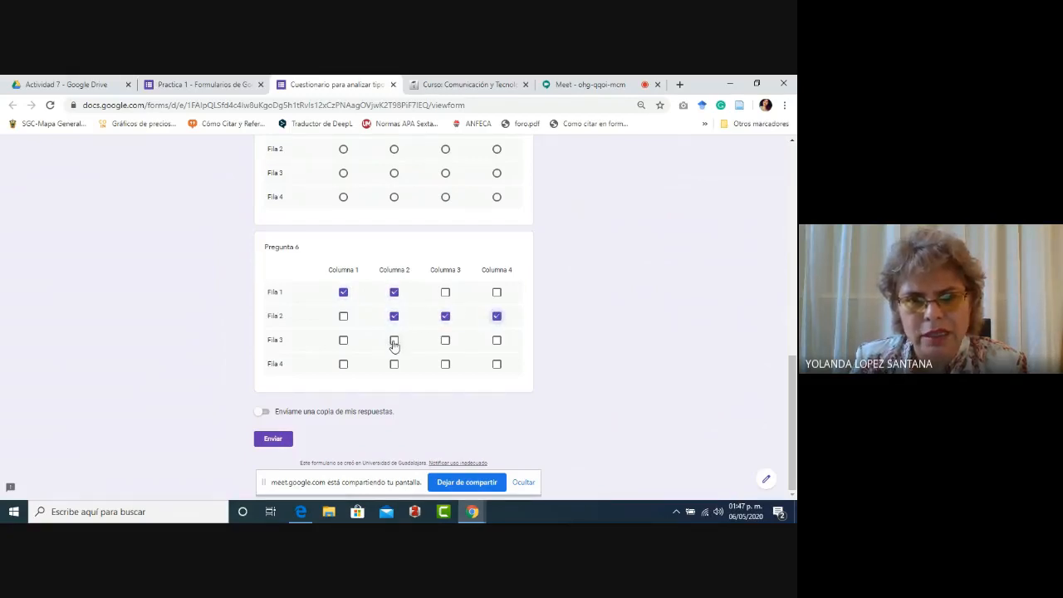
{"action": "left_click", "coordinate": [394, 341]}
{"action": "left_click", "coordinate": [445, 341]}
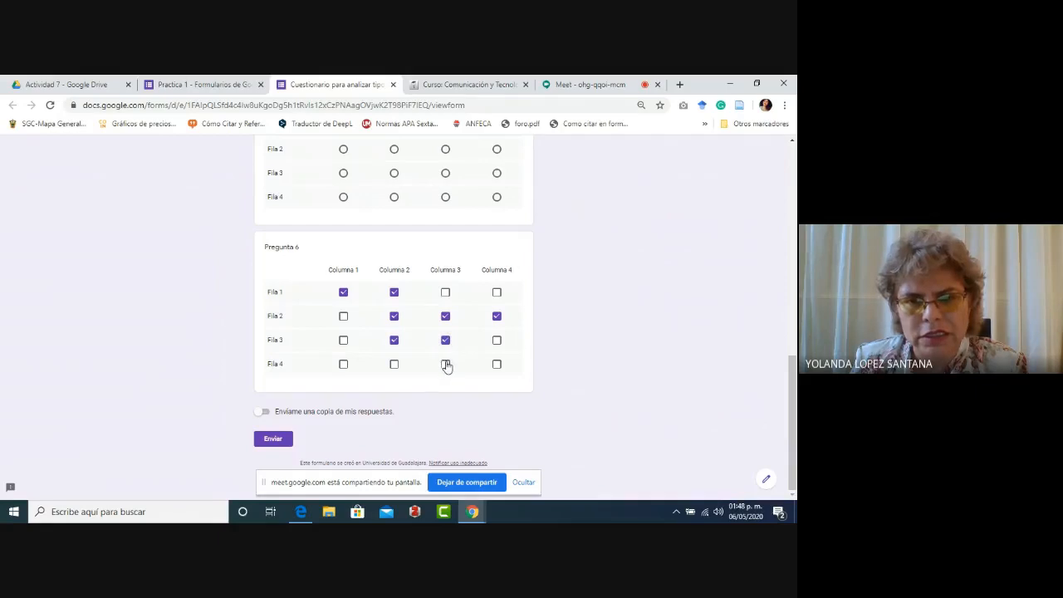
{"action": "left_click", "coordinate": [446, 363]}
{"action": "left_click", "coordinate": [496, 364]}
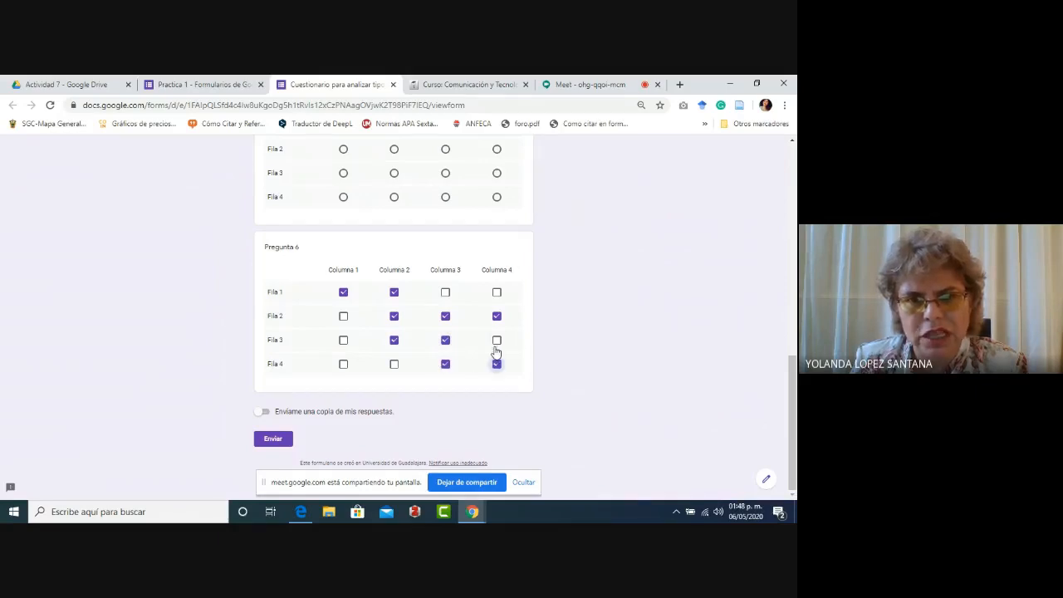
Answer the Pregunta 5 grid in the preview for comparison: Columna 2 for Fila 2 and Fila 4, Columna 3 for Fila 3.
{"action": "left_click", "coordinate": [395, 197]}
{"action": "left_click", "coordinate": [446, 173]}
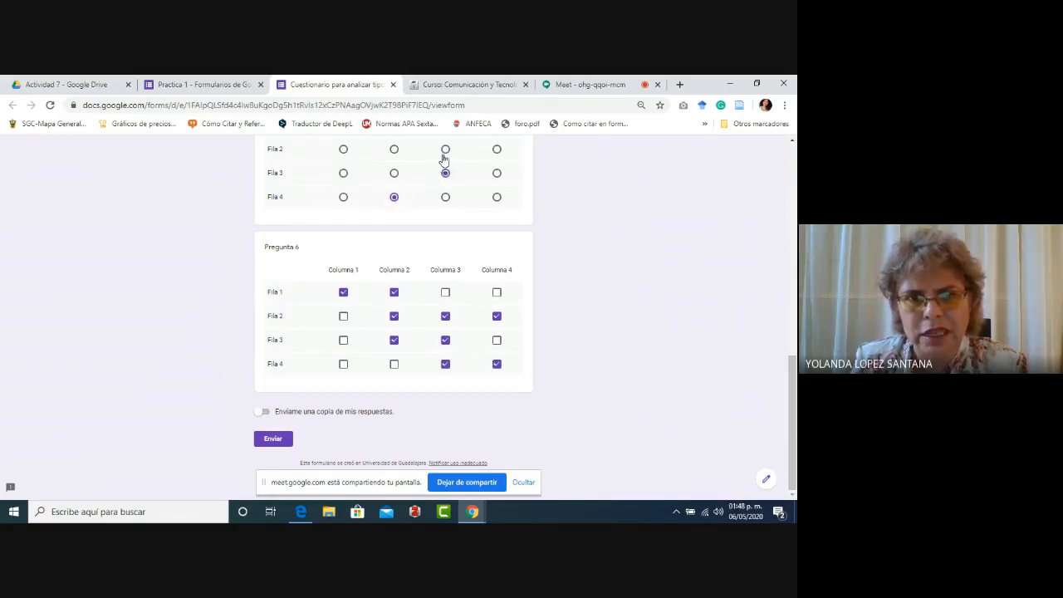
{"action": "left_click", "coordinate": [394, 151]}
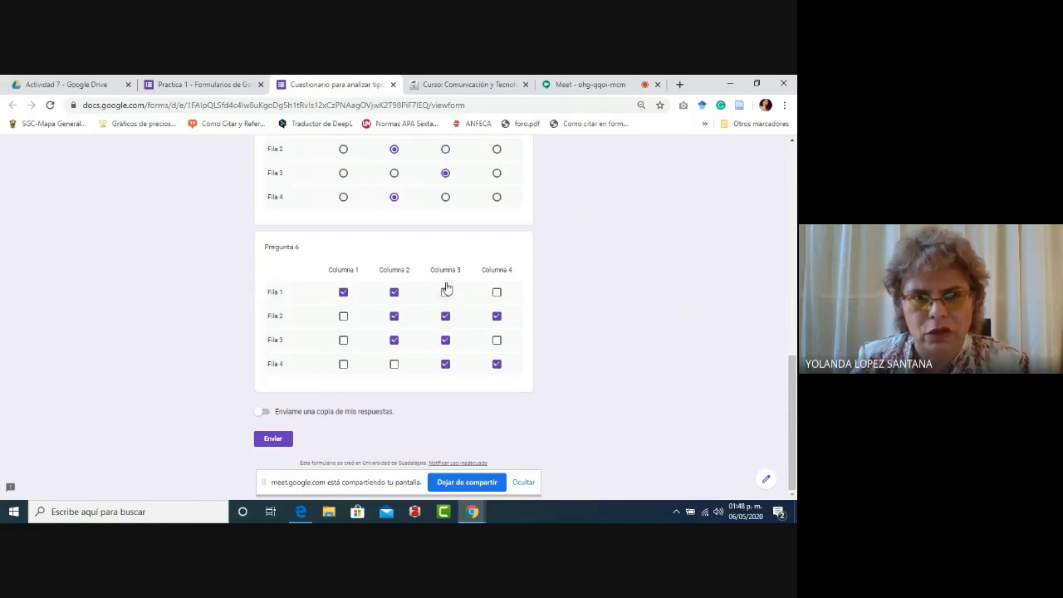
Add a question titled Pregunta 7 below Pregunta 6 in the form editor and make it a short answer (Respuesta corta).
{"action": "left_click", "coordinate": [213, 85]}
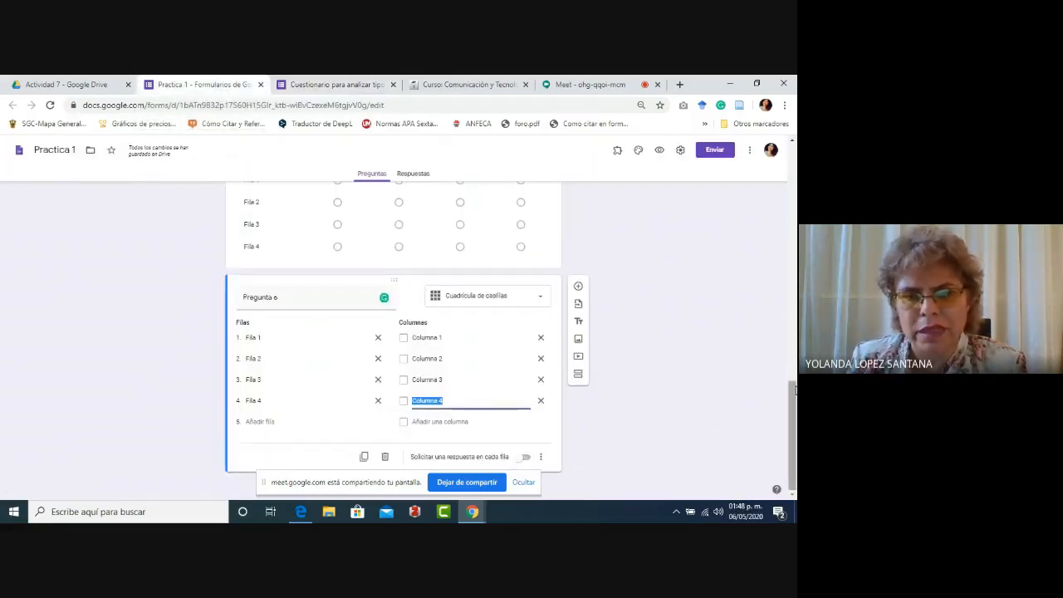
{"action": "left_click", "coordinate": [578, 288]}
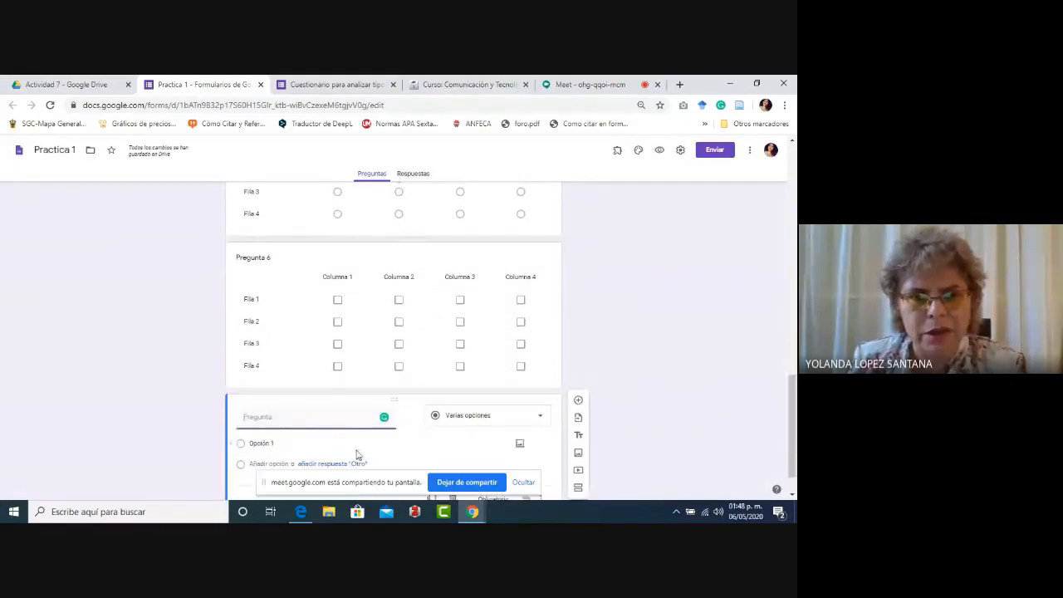
{"action": "type", "text": "Pre"}
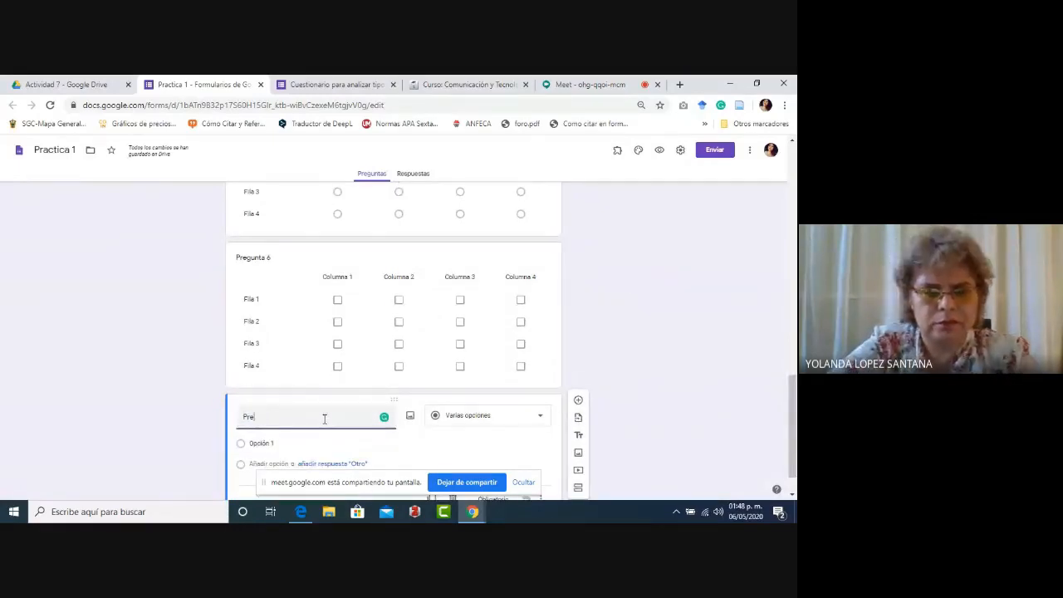
{"action": "type", "text": "ungunta"}
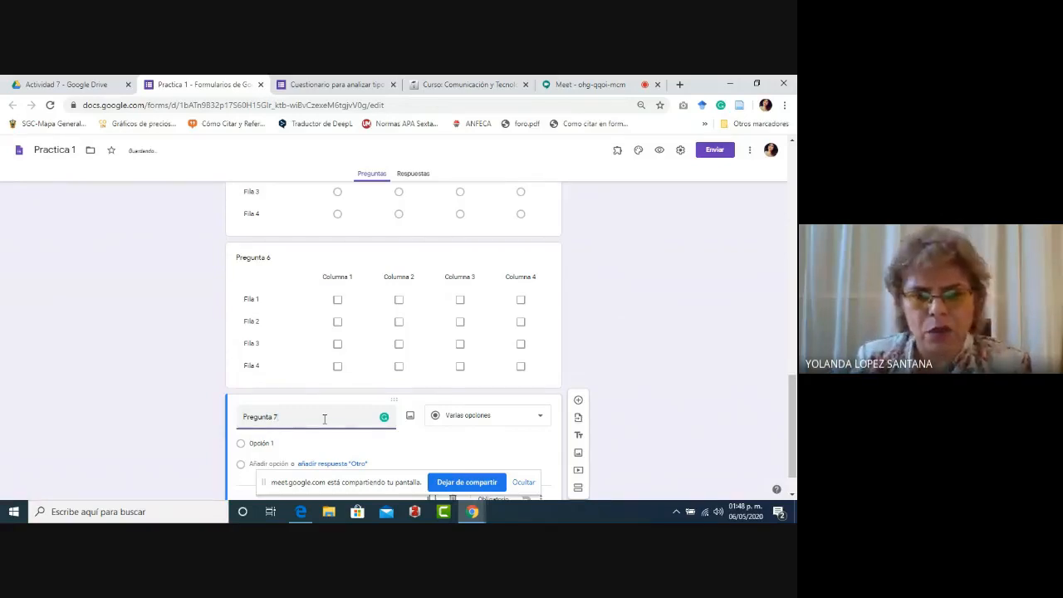
{"action": "type", "text": " 7"}
{"action": "scroll", "coordinate": [771, 389], "scroll_direction": "down", "scroll_amount": 1}
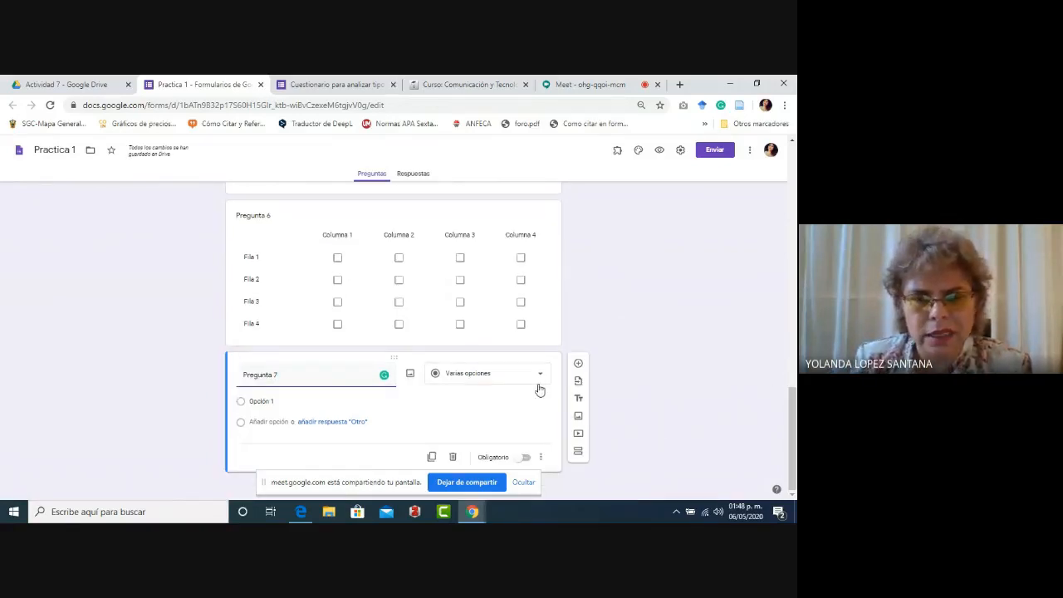
{"action": "left_click", "coordinate": [496, 375]}
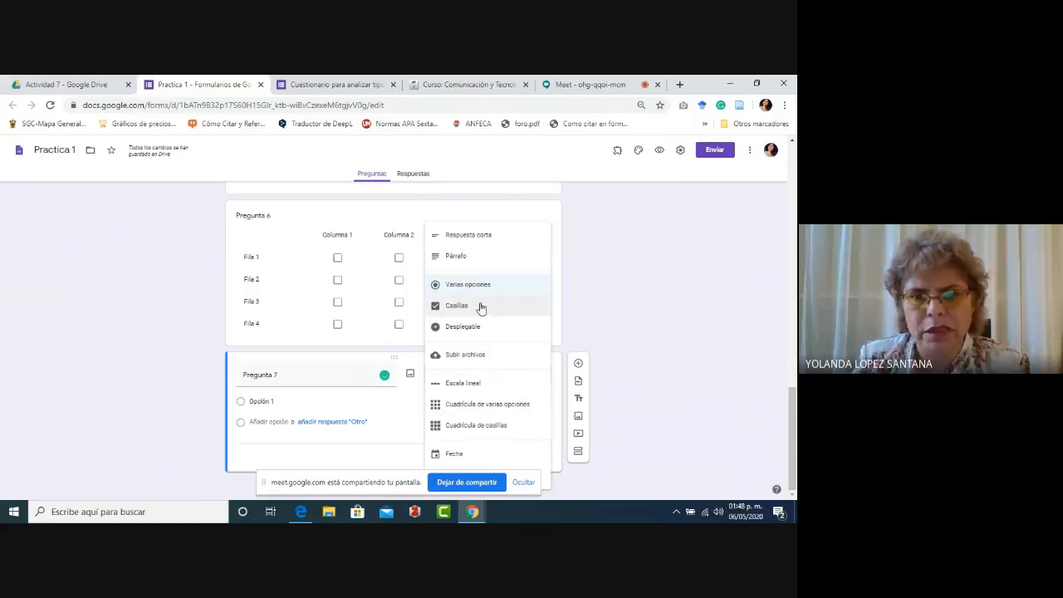
{"action": "left_click", "coordinate": [474, 239]}
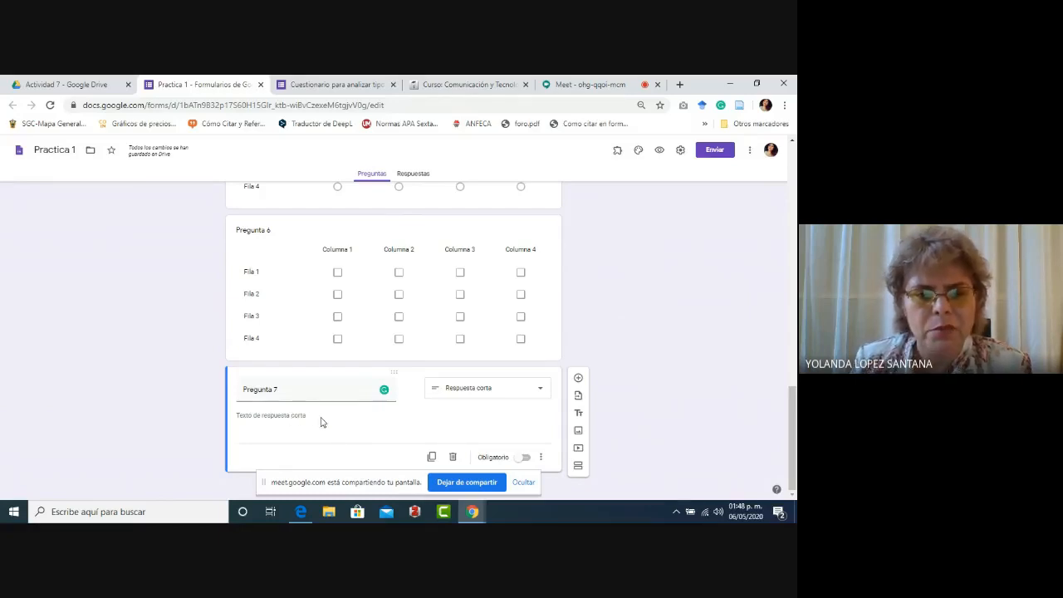
Reload the form preview, discarding the trial grid answers, and show Pregunta 7 as a respondent sees it.
{"action": "left_click", "coordinate": [356, 87]}
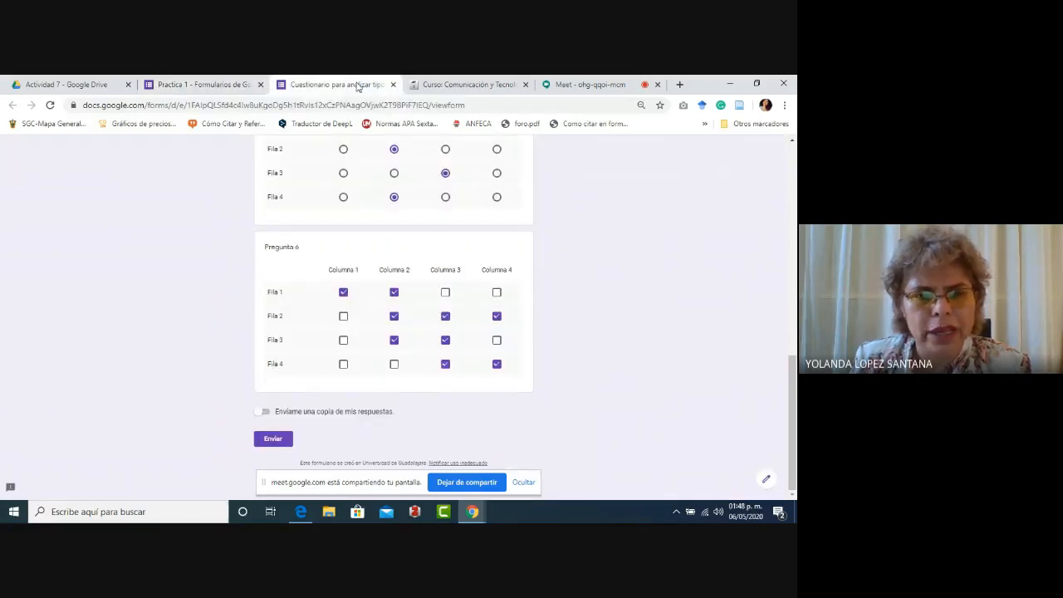
{"action": "key", "text": "F5"}
{"action": "left_click", "coordinate": [438, 172]}
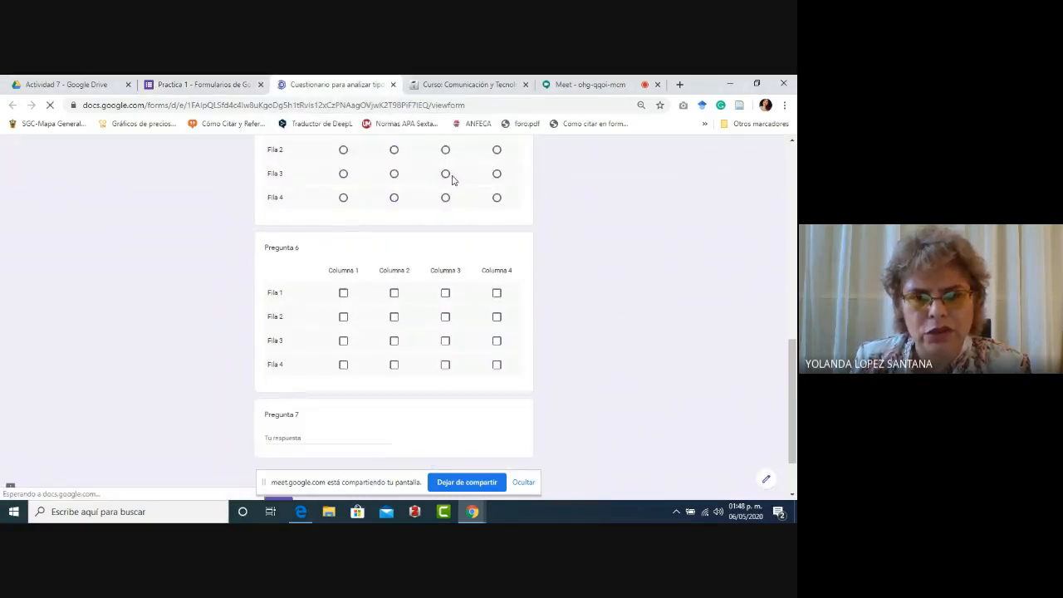
{"action": "scroll", "coordinate": [456, 413], "scroll_direction": "down", "scroll_amount": 1}
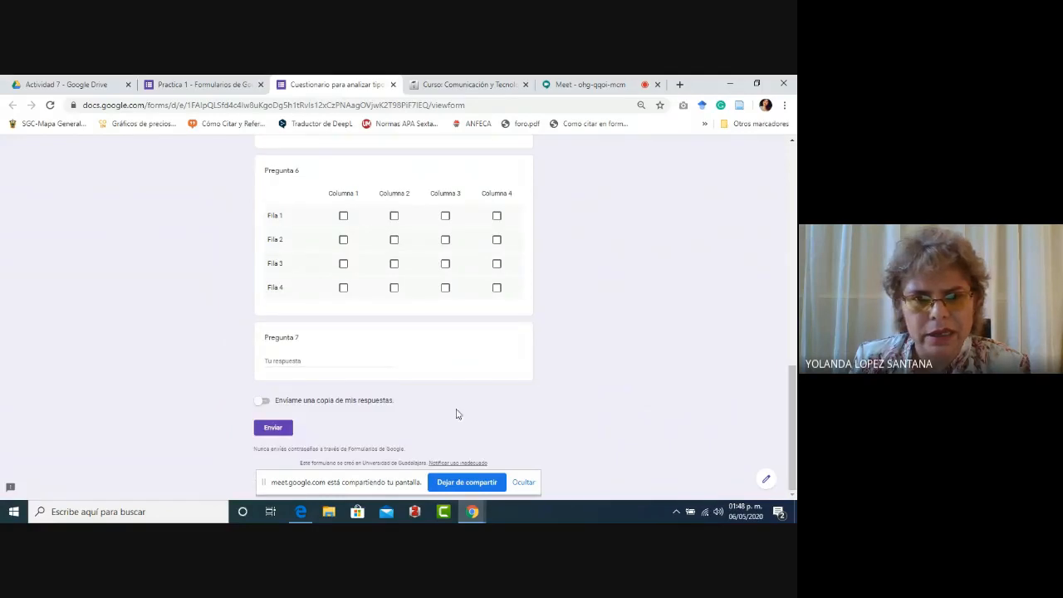
Answer Pregunta 7 in the preview with the trial text "dkasd kks f kasdkks dfkdk akd f".
{"action": "left_click", "coordinate": [289, 358]}
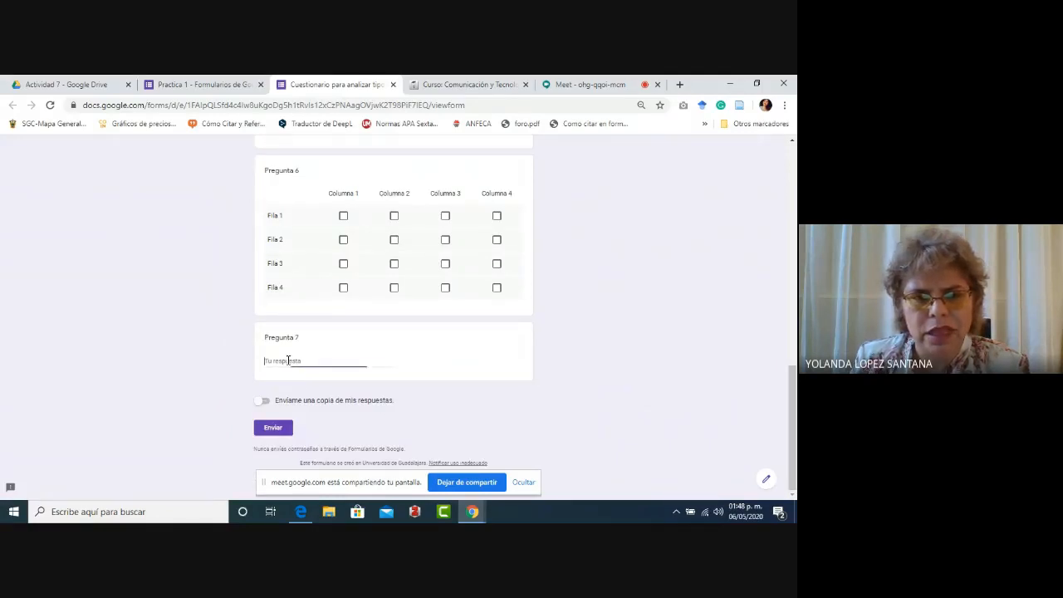
{"action": "type", "text": "dkasdk"}
{"action": "type", "text": "ks f k"}
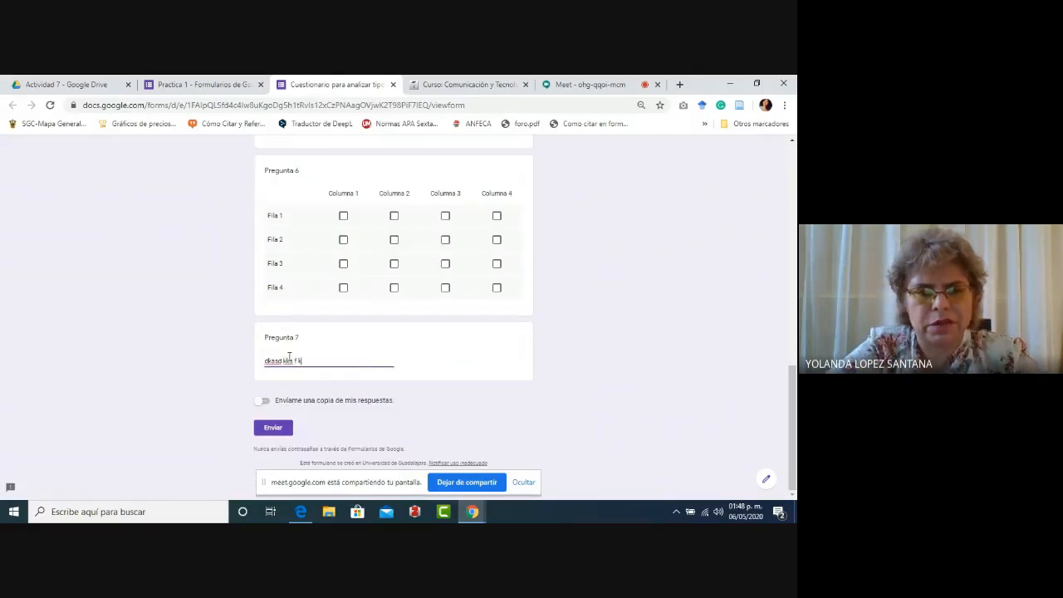
{"action": "type", "text": "asdkks dfkdk akd f"}
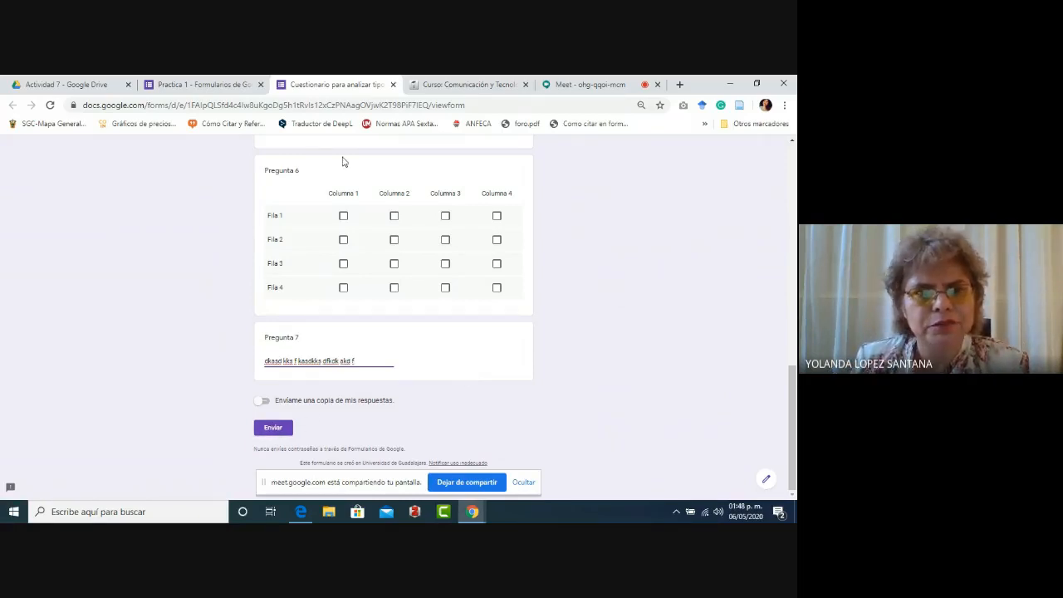
Return to the form editor and look back over the questions up to the first one.
{"action": "left_click", "coordinate": [228, 86]}
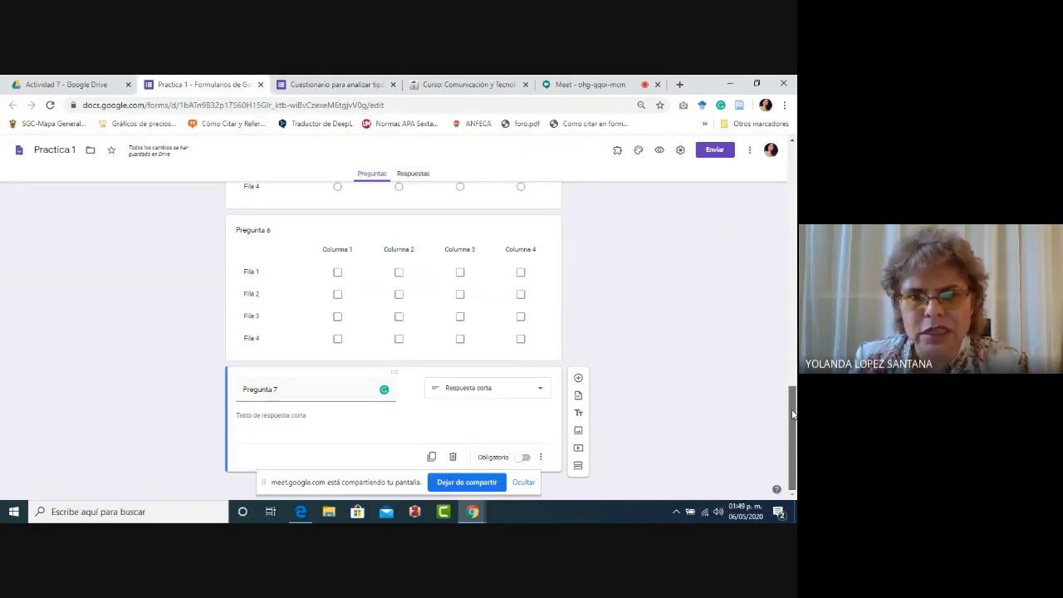
{"action": "left_click_drag", "start_coordinate": [793, 414], "coordinate": [795, 232]}
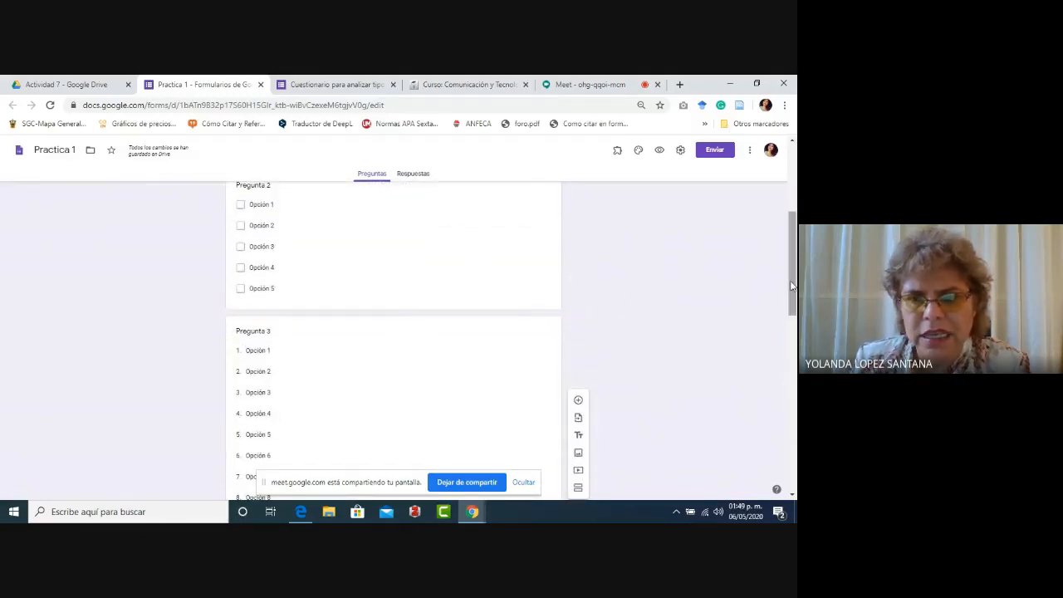
{"action": "left_click", "coordinate": [796, 348]}
{"action": "left_click_drag", "start_coordinate": [795, 352], "coordinate": [795, 214]}
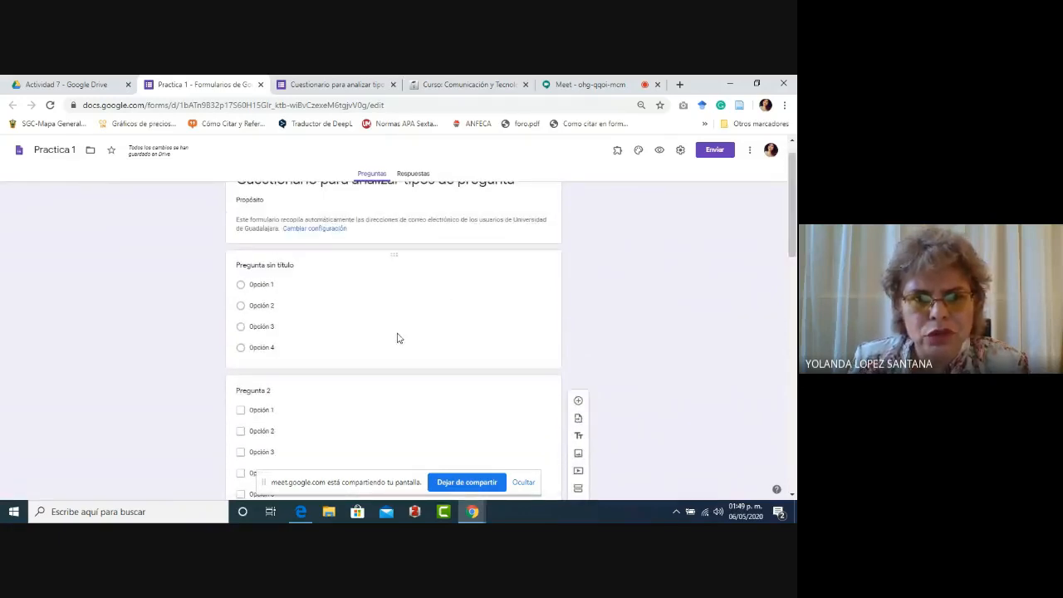
Try to move the untitled first question below Pregunta 2 in the form editor.
{"action": "left_click", "coordinate": [348, 285]}
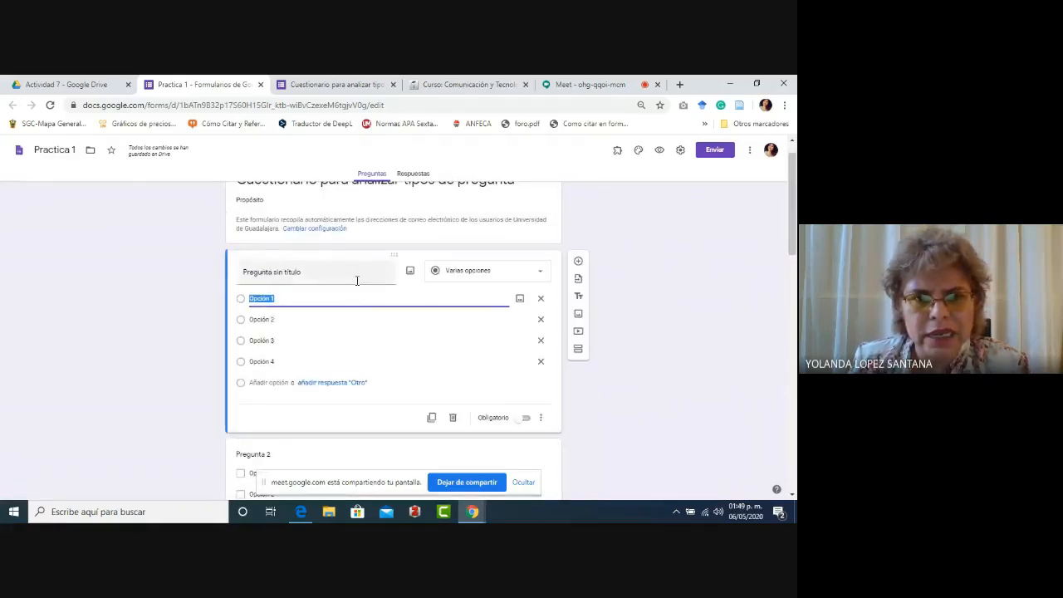
{"action": "left_click", "coordinate": [381, 462]}
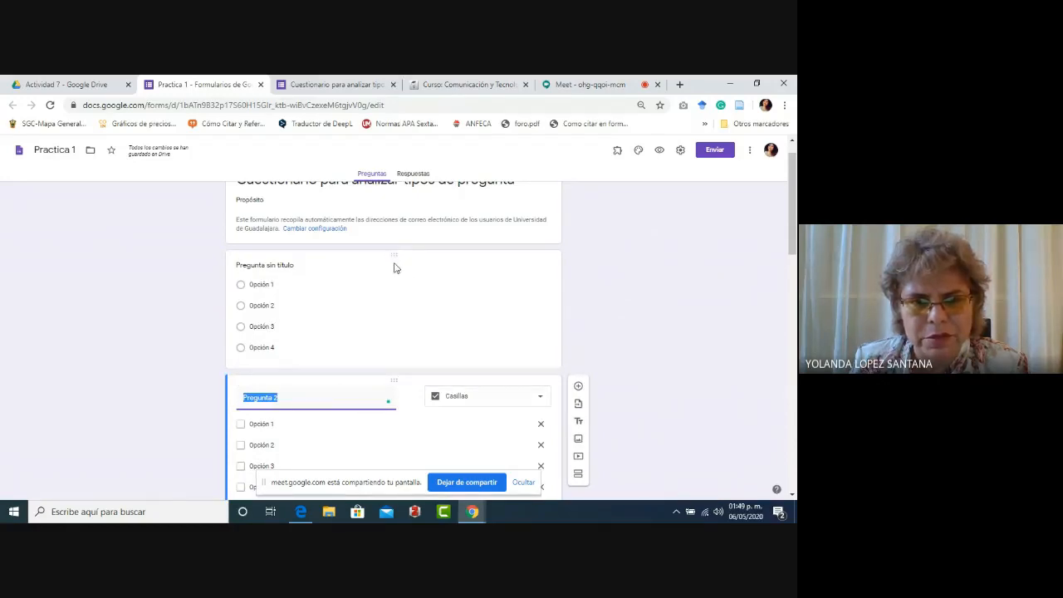
{"action": "left_click_drag", "start_coordinate": [395, 268], "coordinate": [403, 394]}
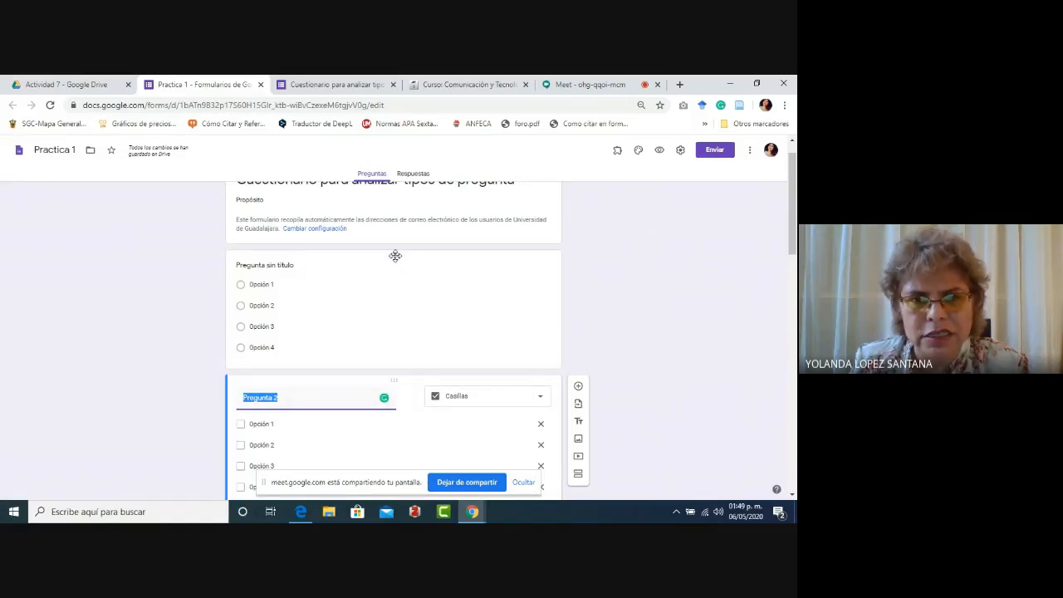
{"action": "left_click_drag", "start_coordinate": [396, 256], "coordinate": [410, 380]}
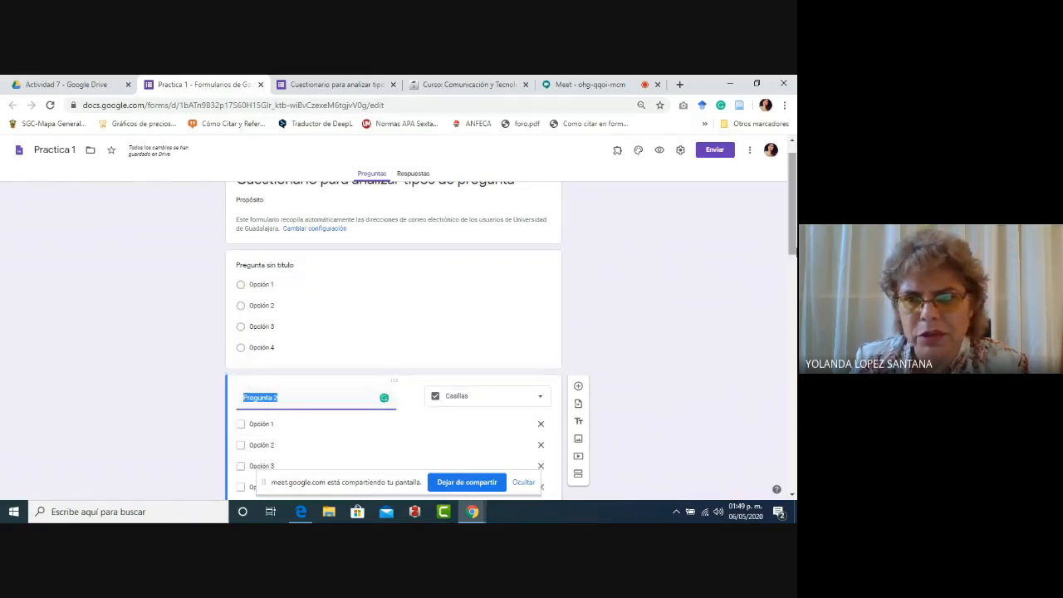
Move the Pregunta 3 dropdown question below the Pregunta 4 linear scale.
{"action": "scroll", "coordinate": [793, 216], "scroll_direction": "down", "scroll_amount": 4}
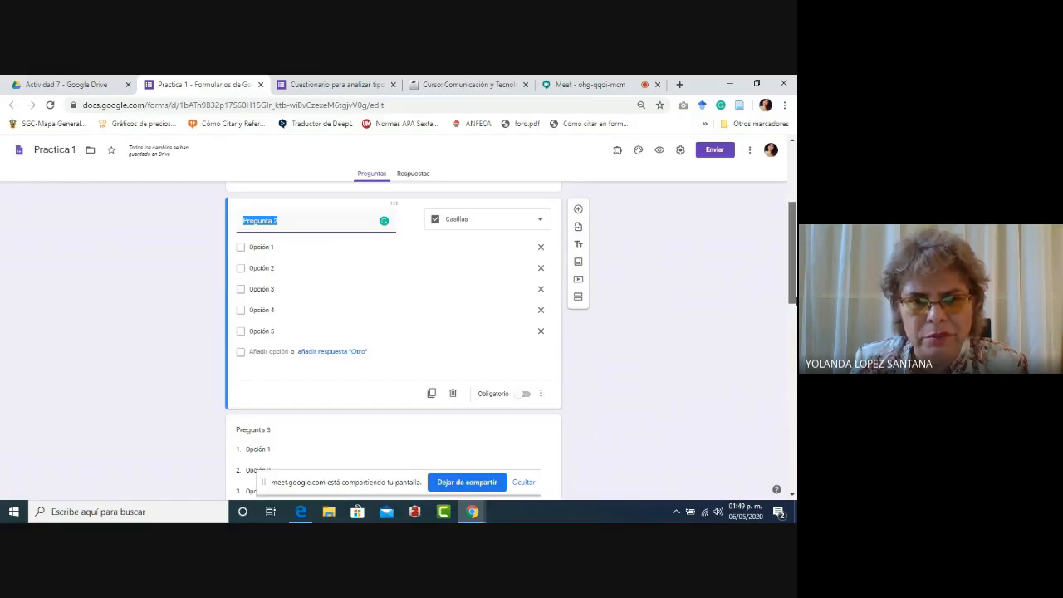
{"action": "scroll", "coordinate": [489, 357], "scroll_direction": "down", "scroll_amount": 2}
{"action": "left_click", "coordinate": [394, 335]}
{"action": "left_click_drag", "start_coordinate": [396, 251], "coordinate": [391, 433]}
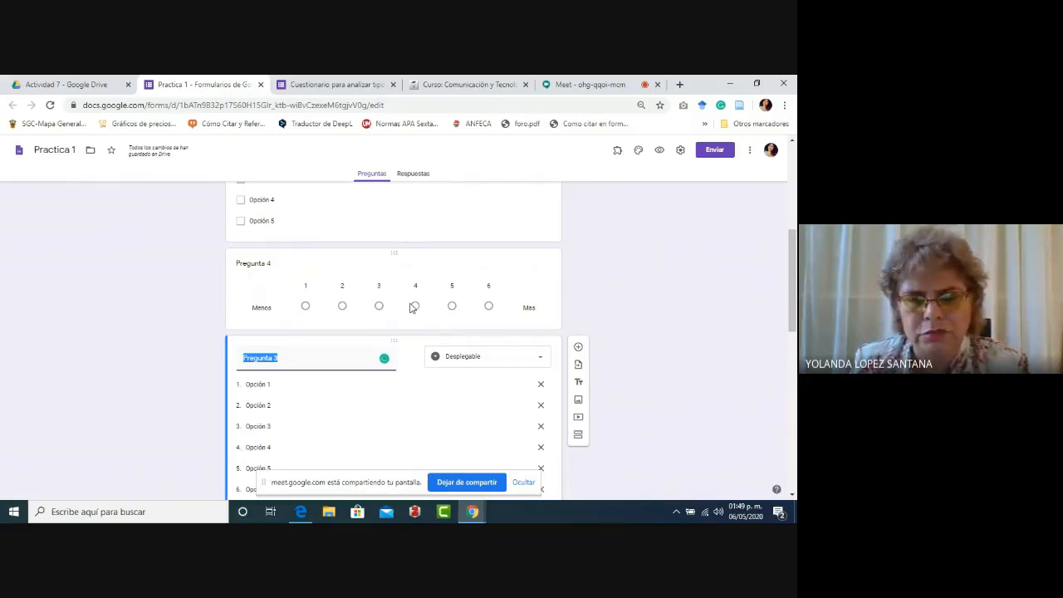
Add a new section to the form after the Pregunta 3 dropdown question.
{"action": "left_click_drag", "start_coordinate": [793, 321], "coordinate": [795, 289]}
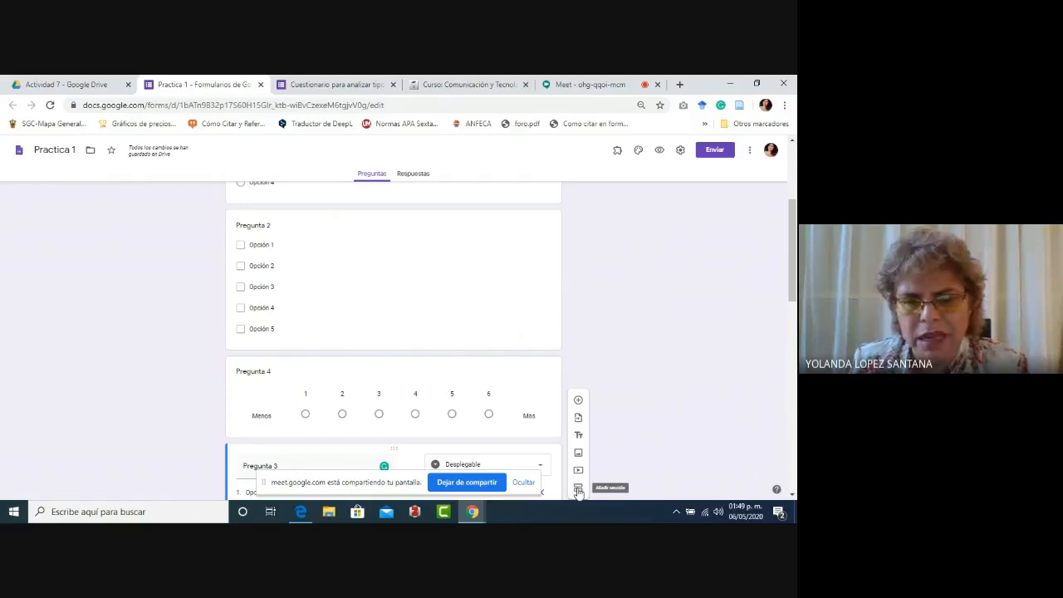
{"action": "left_click", "coordinate": [579, 489]}
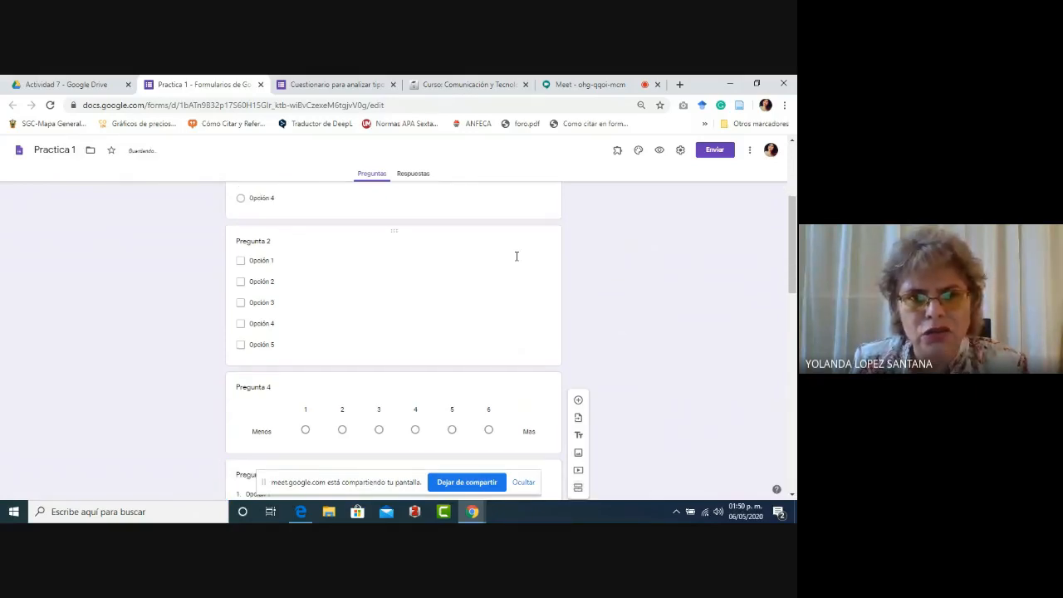
Go to the new second section in the form editor and select its placeholder title for editing.
{"action": "scroll", "coordinate": [793, 307], "scroll_direction": "down", "scroll_amount": 2}
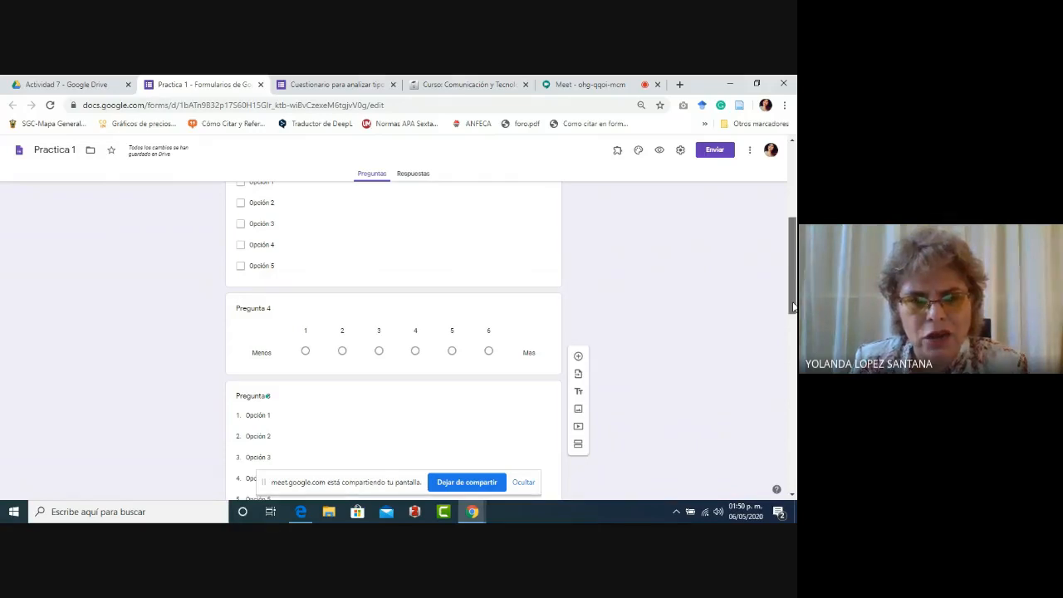
{"action": "scroll", "coordinate": [793, 306], "scroll_direction": "down", "scroll_amount": 5}
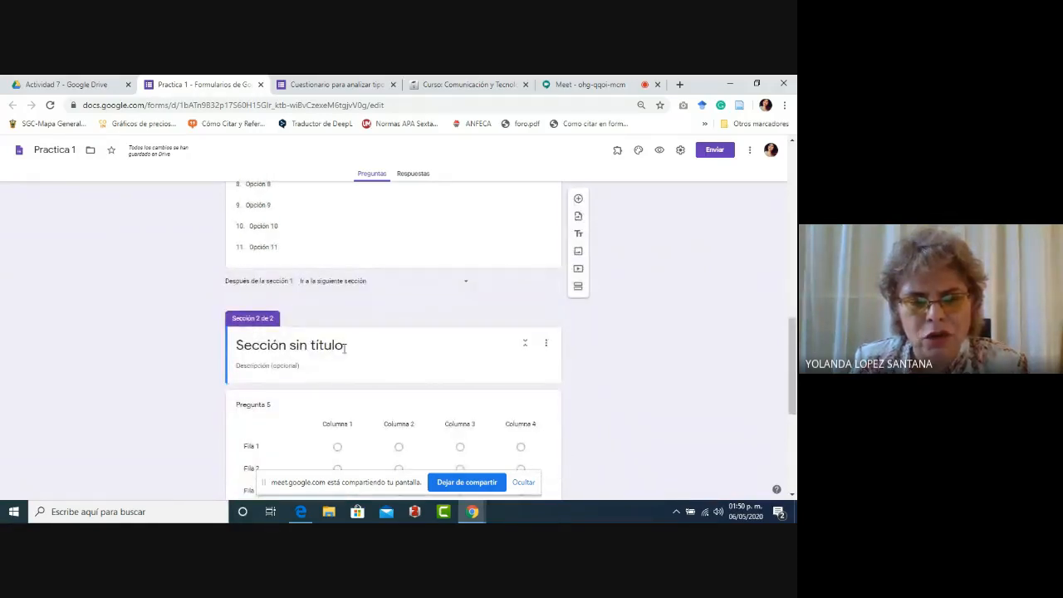
{"action": "left_click", "coordinate": [333, 347]}
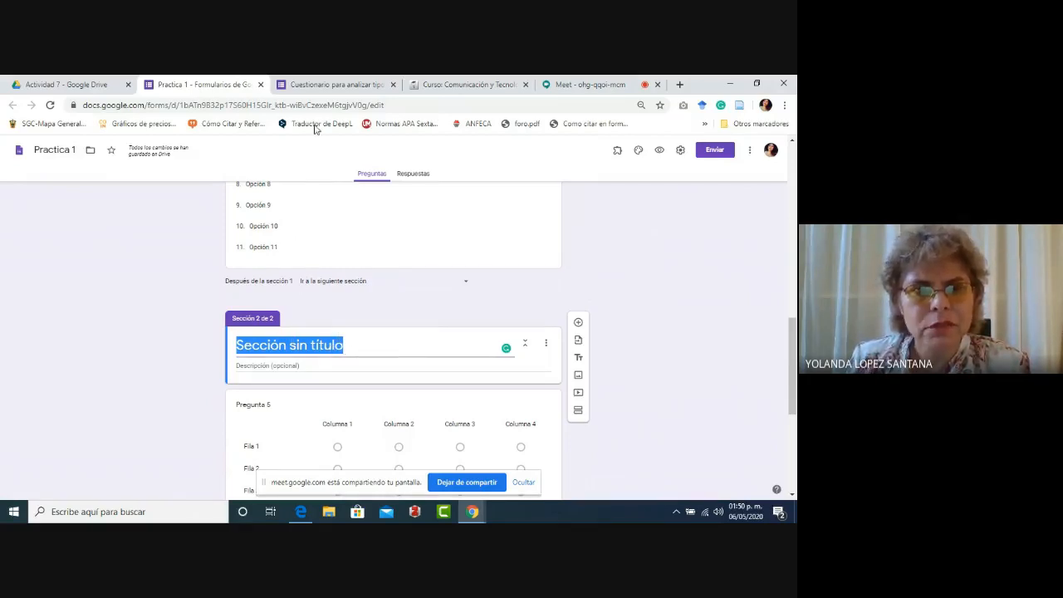
Reload the questionnaire preview, discarding the unsaved answers, and continue to its second section.
{"action": "left_click", "coordinate": [361, 88]}
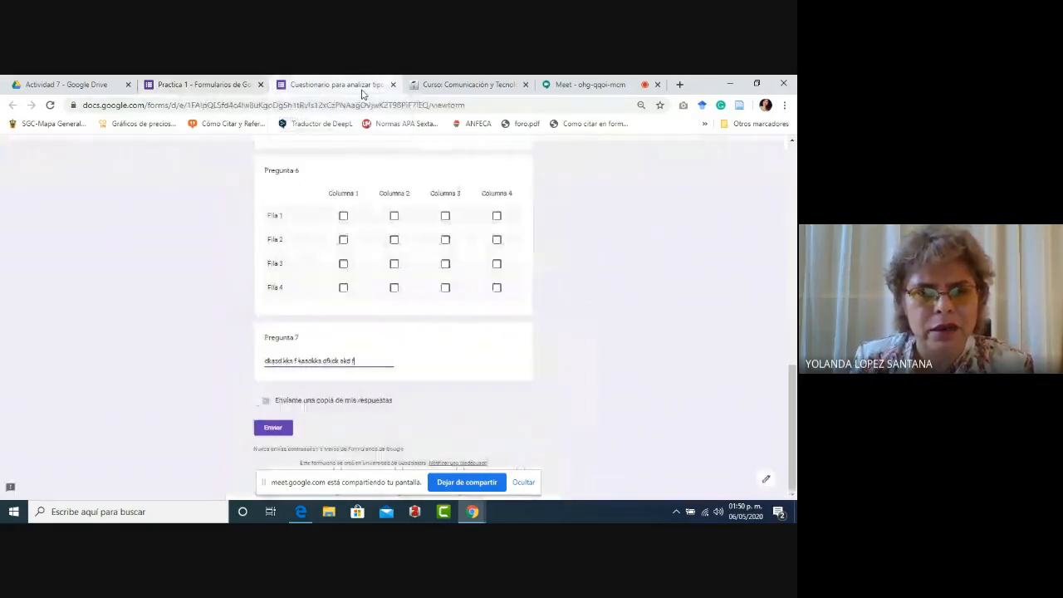
{"action": "left_click", "coordinate": [50, 105]}
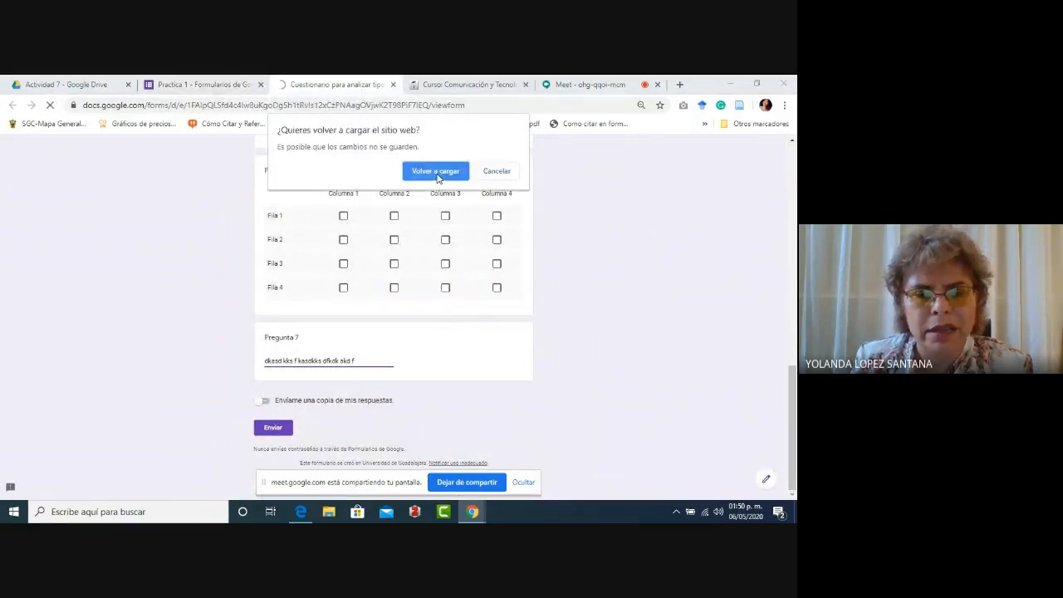
{"action": "left_click", "coordinate": [438, 176]}
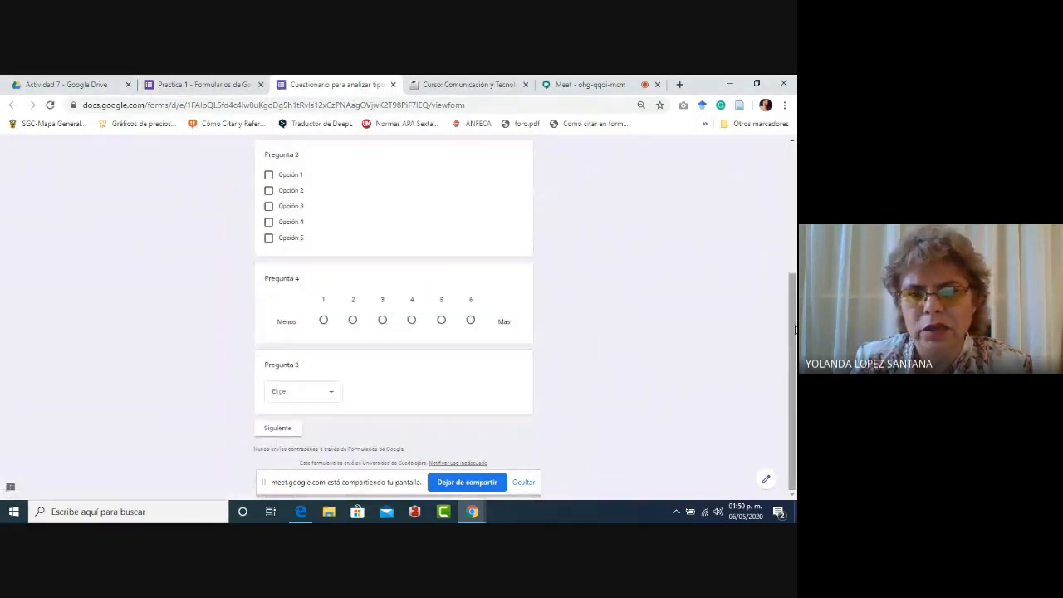
{"action": "mouse_move", "coordinate": [795, 325]}
{"action": "left_mouse_down"}
{"action": "mouse_move", "coordinate": [795, 200]}
{"action": "mouse_move", "coordinate": [796, 331]}
{"action": "left_mouse_up"}
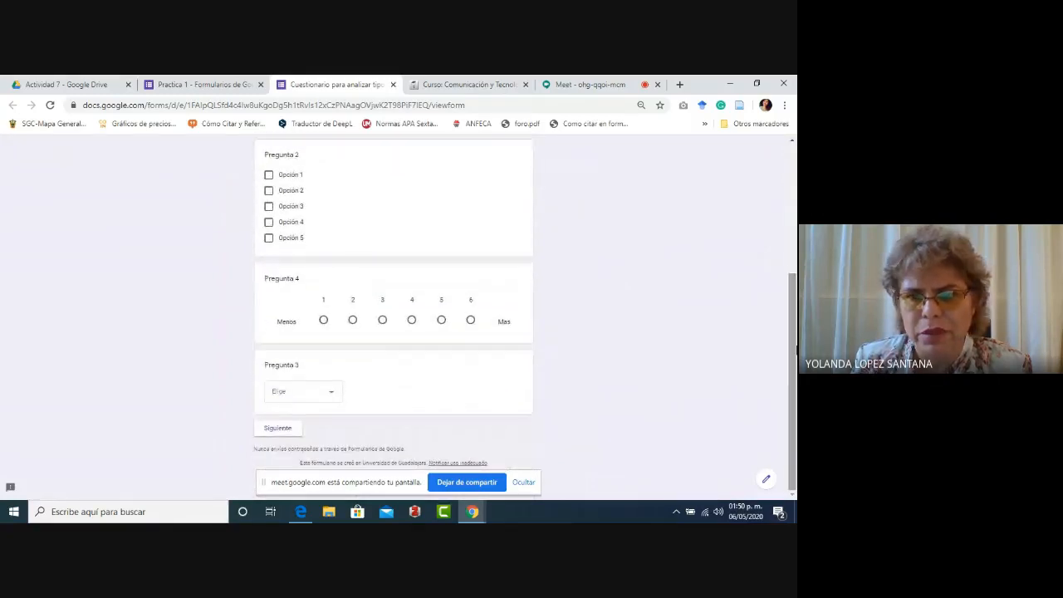
{"action": "left_click", "coordinate": [279, 429]}
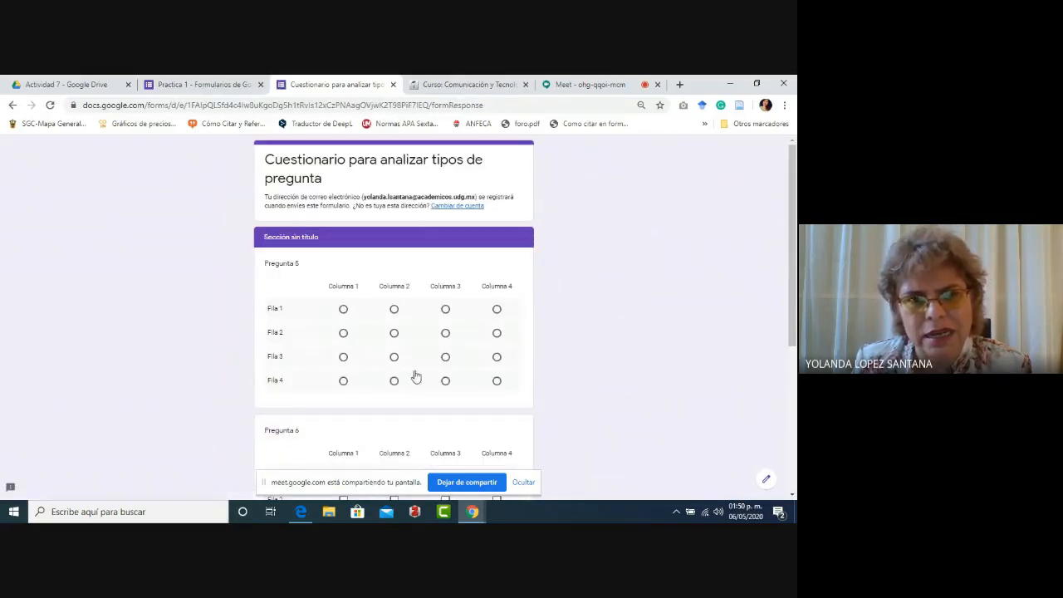
{"action": "mouse_move", "coordinate": [795, 283]}
{"action": "left_mouse_down"}
{"action": "mouse_move", "coordinate": [781, 410]}
{"action": "mouse_move", "coordinate": [785, 306]}
{"action": "mouse_move", "coordinate": [789, 424]}
{"action": "mouse_move", "coordinate": [794, 279]}
{"action": "left_mouse_up"}
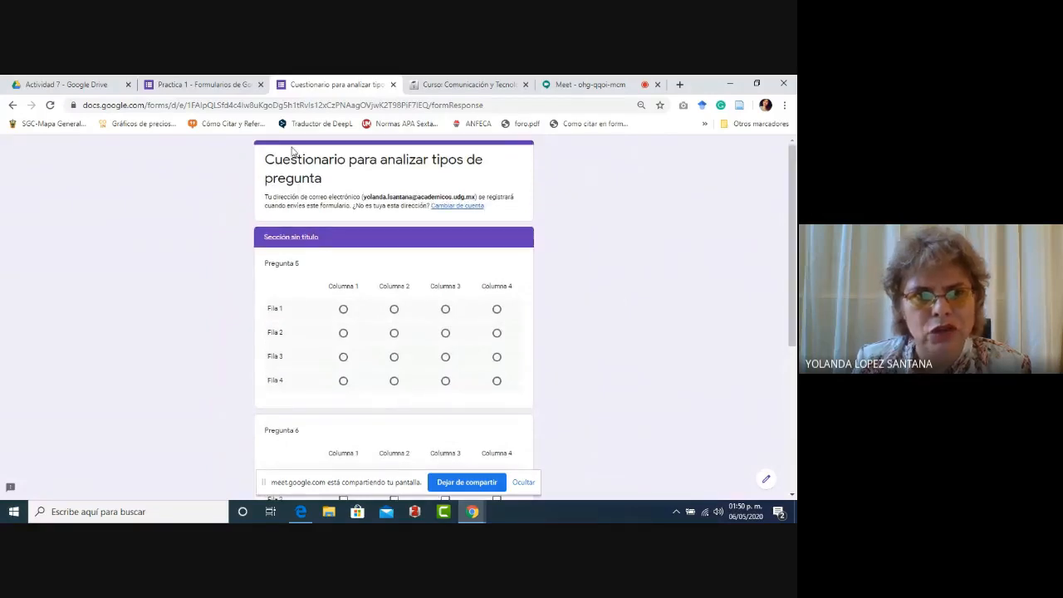
Return to the form editor and look back up to the untitled first question's Opción 1.
{"action": "left_click", "coordinate": [214, 87]}
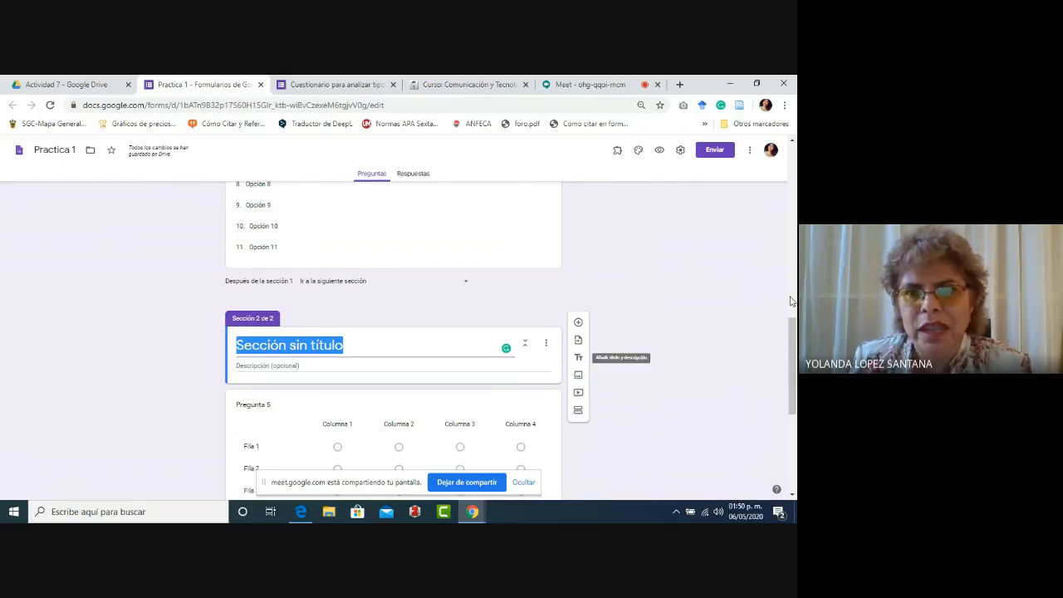
{"action": "scroll", "coordinate": [793, 324], "scroll_direction": "up", "scroll_amount": 1}
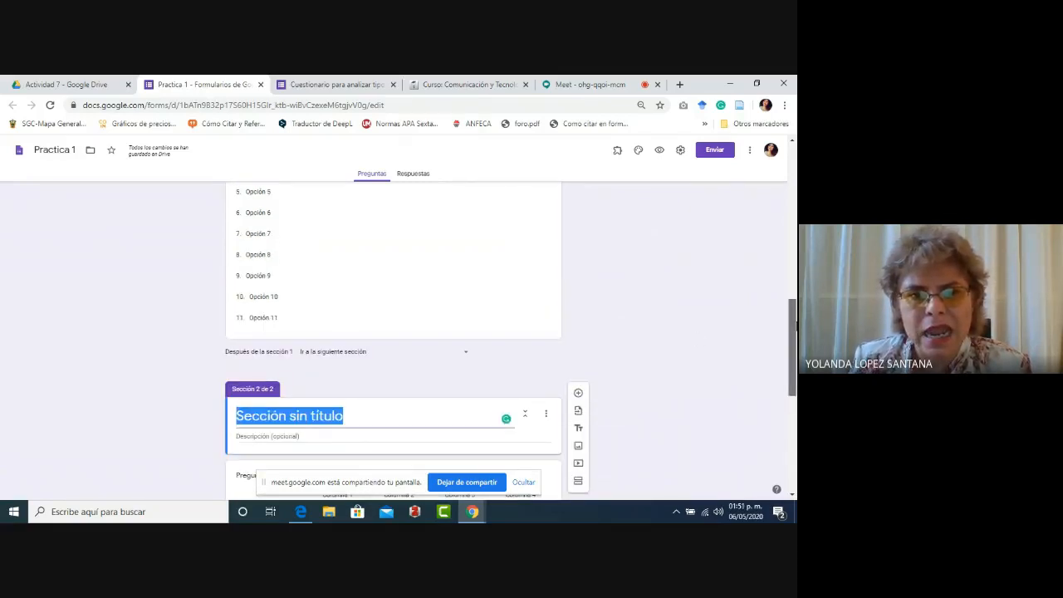
{"action": "scroll", "coordinate": [793, 332], "scroll_direction": "up", "scroll_amount": 8}
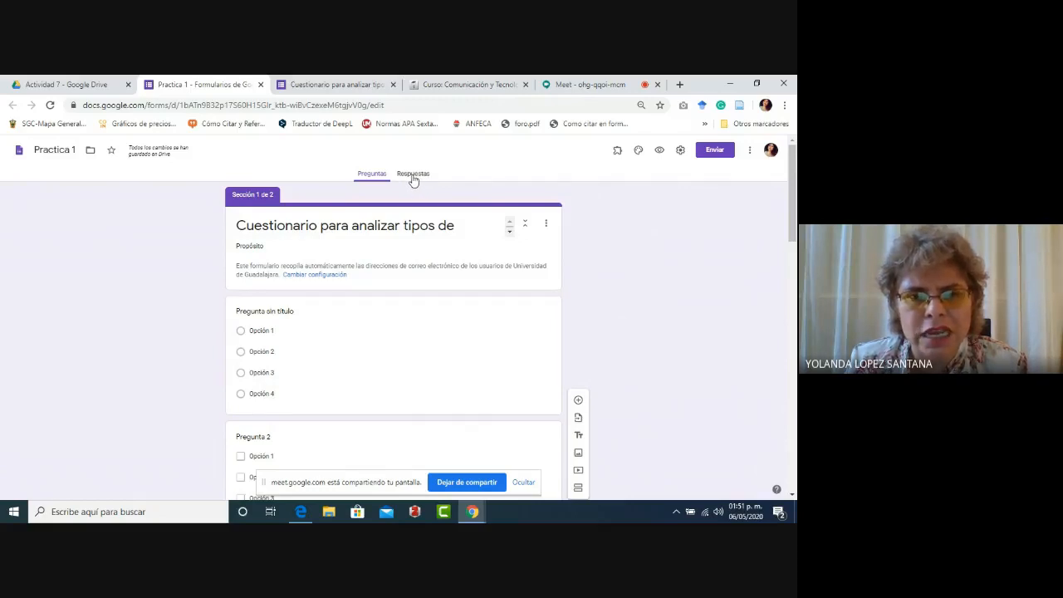
{"action": "left_click", "coordinate": [245, 335]}
In the preview, answer Pregunta 5 with Columna 1 for Fila 1, Columna 3 for Fila 2, and Columna 2 for Filas 3 and 4.
{"action": "left_click", "coordinate": [337, 85]}
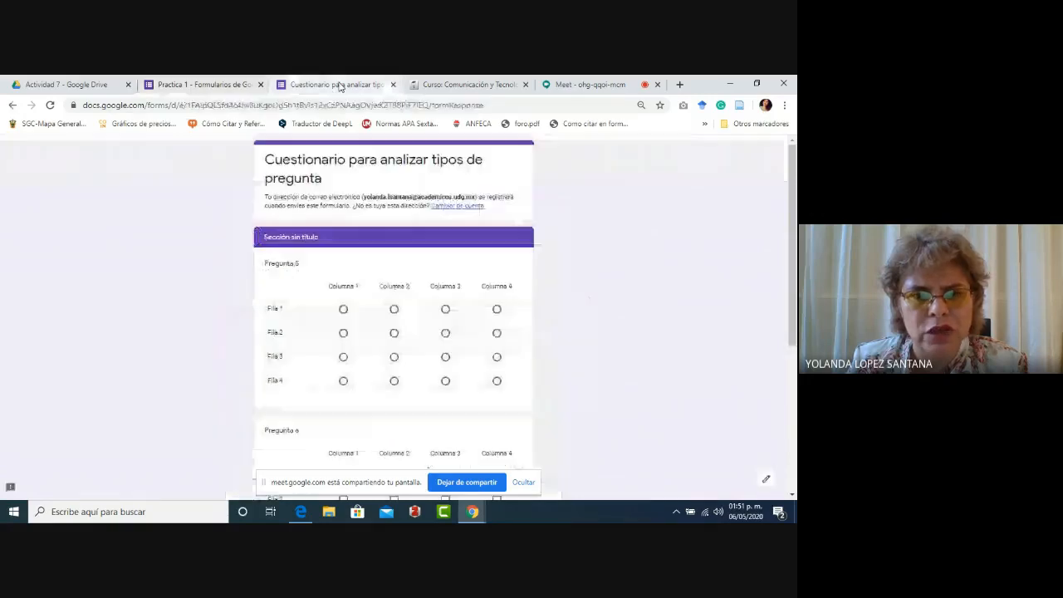
{"action": "left_click", "coordinate": [343, 309]}
{"action": "left_click", "coordinate": [394, 357]}
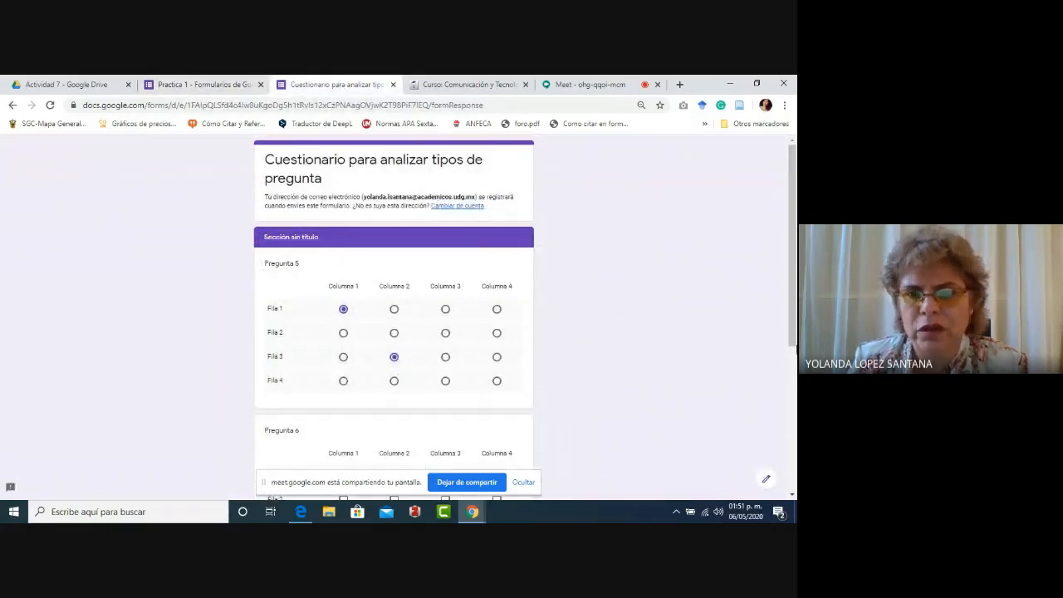
{"action": "scroll", "coordinate": [635, 332], "scroll_direction": "down", "scroll_amount": 1}
{"action": "left_click", "coordinate": [445, 267]}
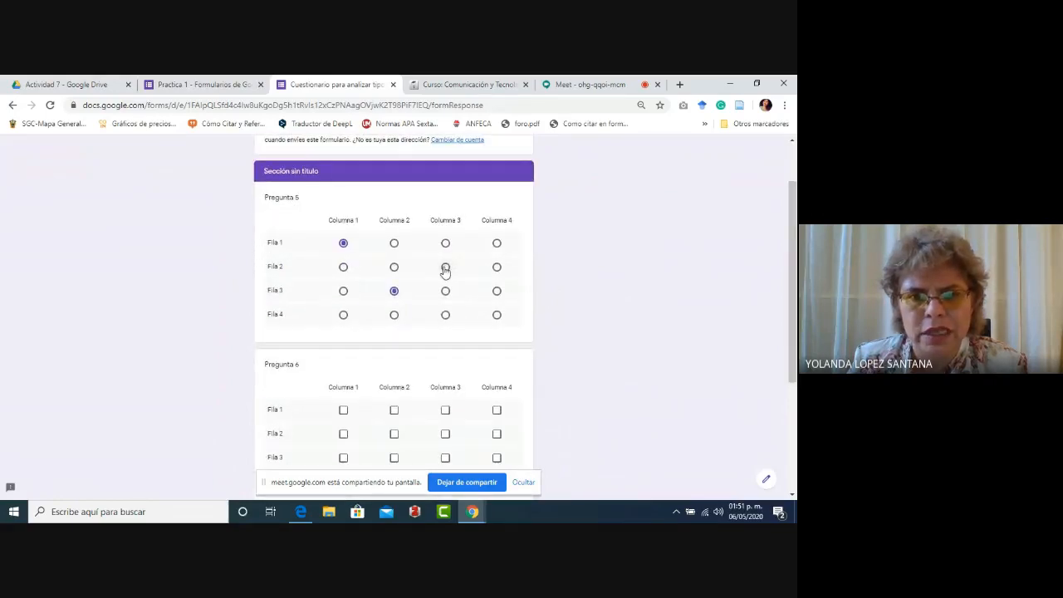
{"action": "left_click", "coordinate": [394, 315]}
Answer the Pregunta 6 checkbox grid by selecting Columna 2 and Columna 3 for Filas 1 through 3.
{"action": "left_click", "coordinate": [393, 409]}
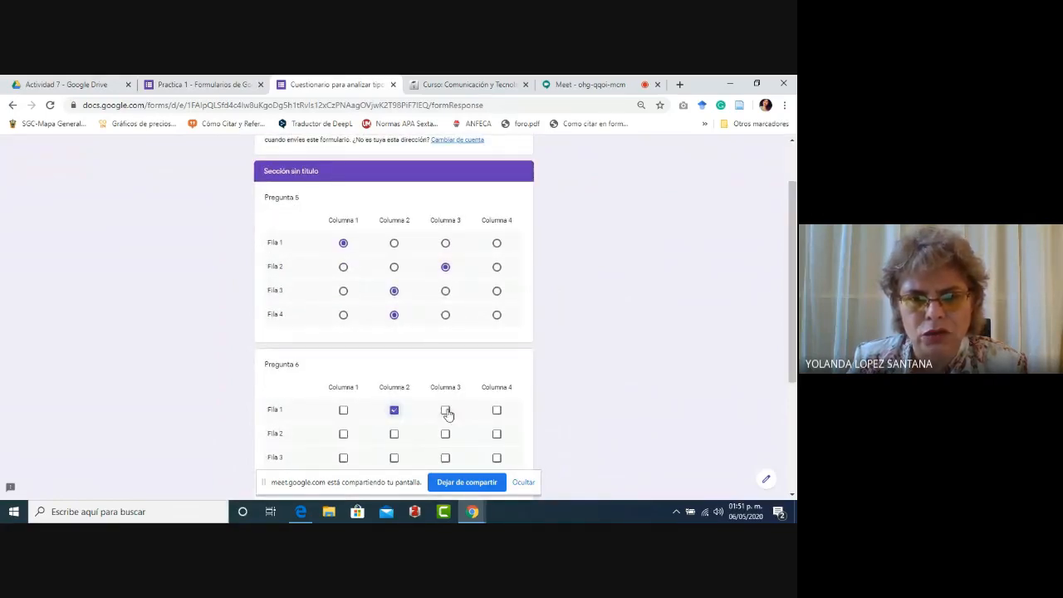
{"action": "left_click", "coordinate": [445, 409]}
{"action": "left_click", "coordinate": [446, 434]}
{"action": "left_click", "coordinate": [394, 433]}
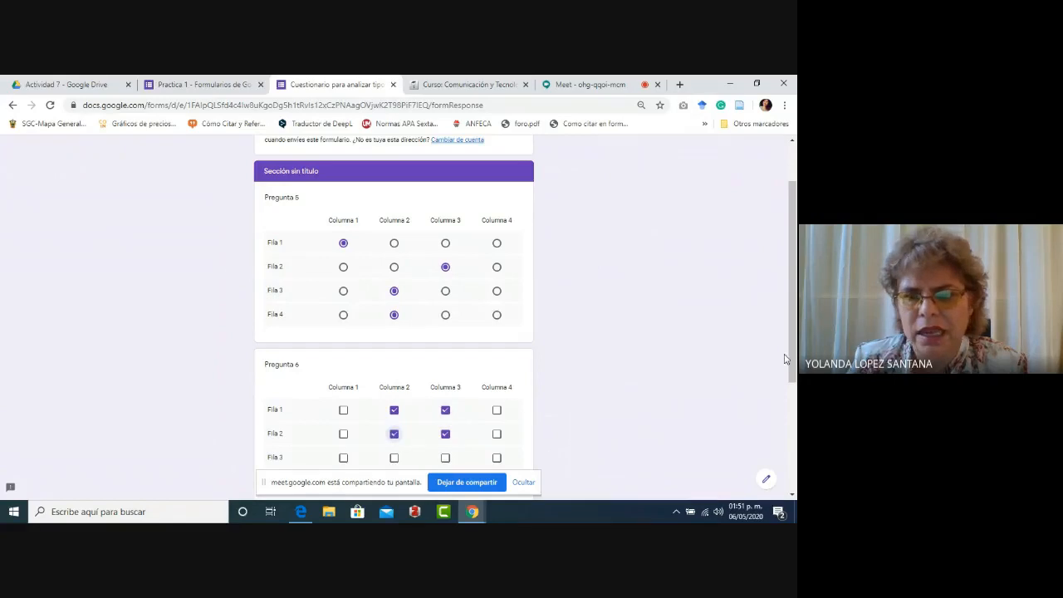
{"action": "scroll", "coordinate": [408, 380], "scroll_direction": "down", "scroll_amount": 1}
{"action": "left_click", "coordinate": [440, 371]}
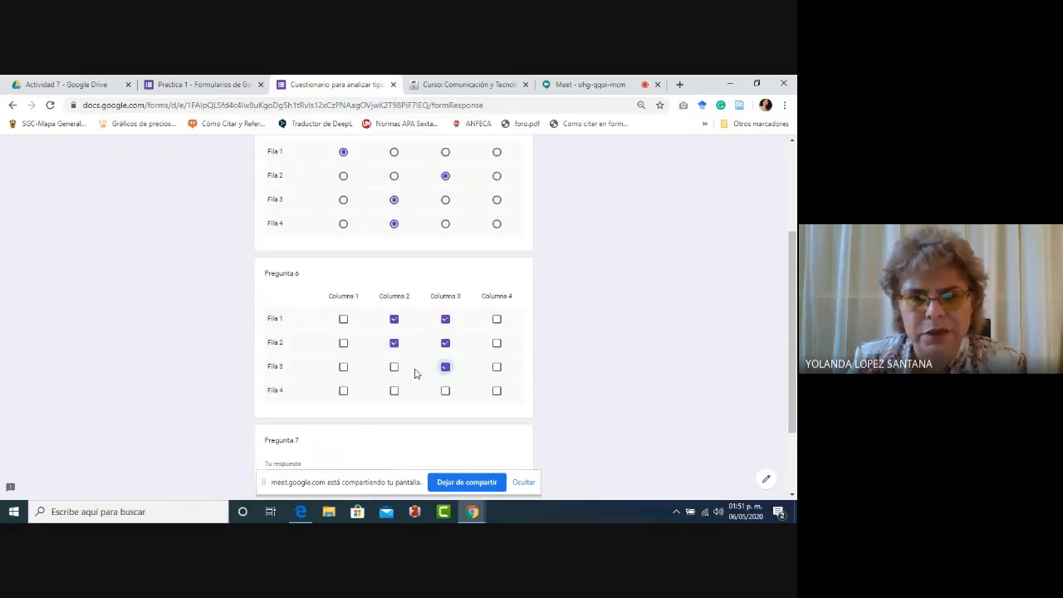
{"action": "left_click", "coordinate": [394, 368]}
Answer Pregunta 7 with "sdasdfasdf" and submit the questionnaire.
{"action": "left_click", "coordinate": [360, 461]}
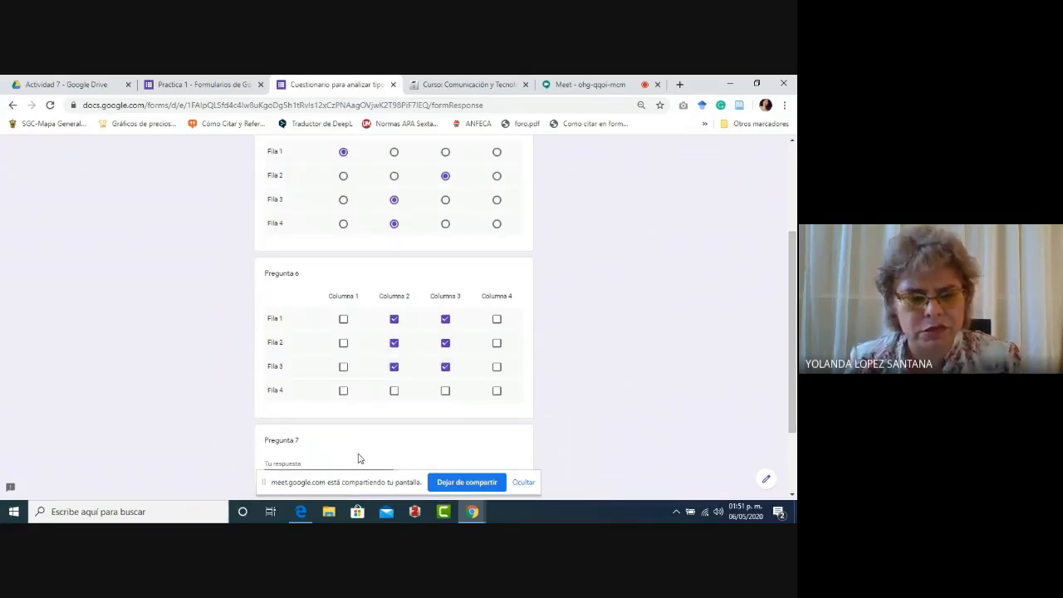
{"action": "type", "text": "sdasdfasdf"}
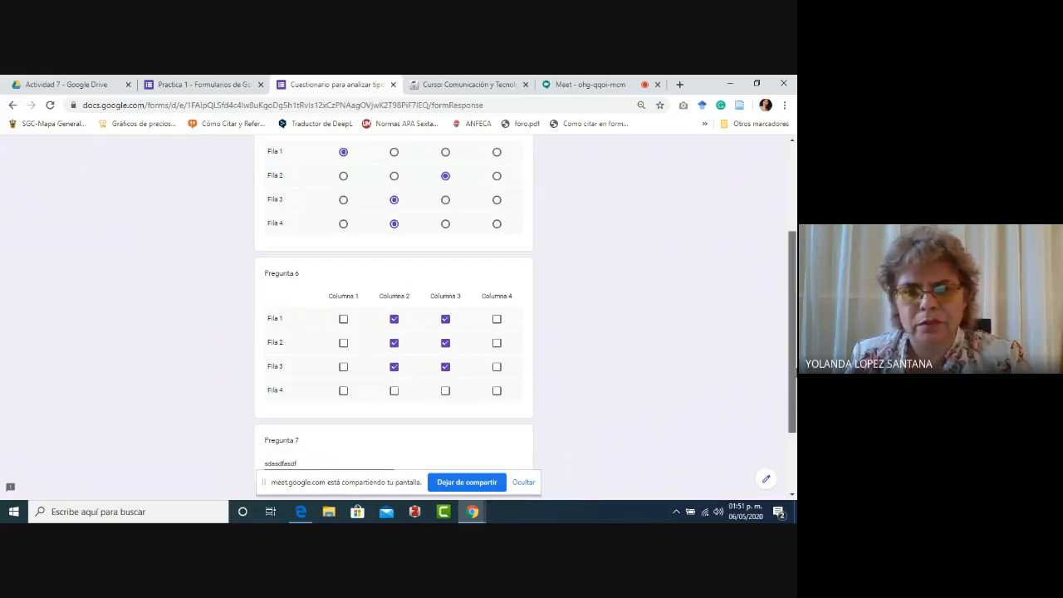
{"action": "scroll", "coordinate": [779, 475], "scroll_direction": "down", "scroll_amount": 1}
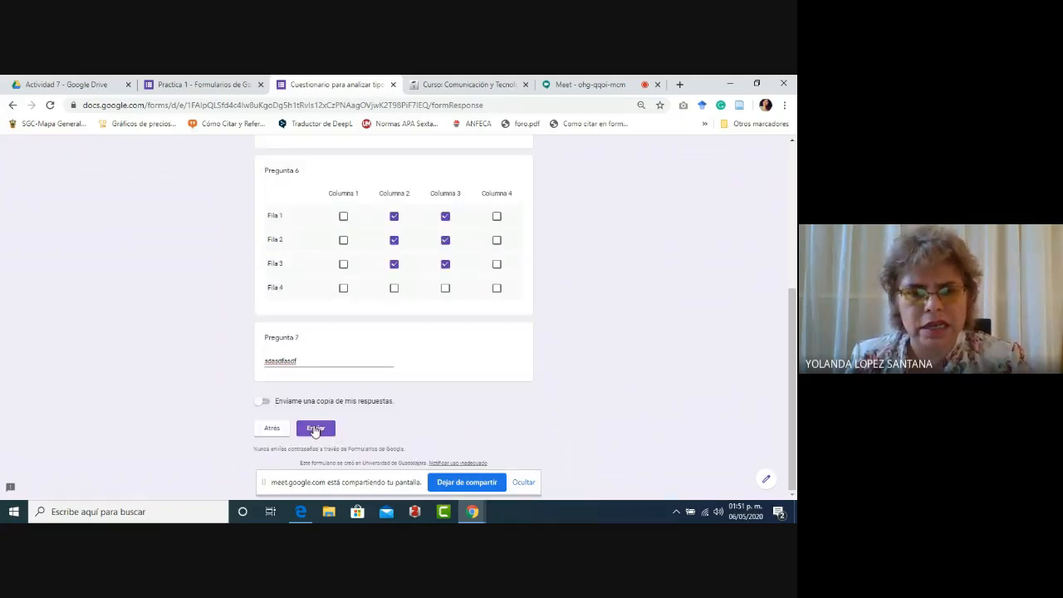
{"action": "left_click", "coordinate": [315, 430]}
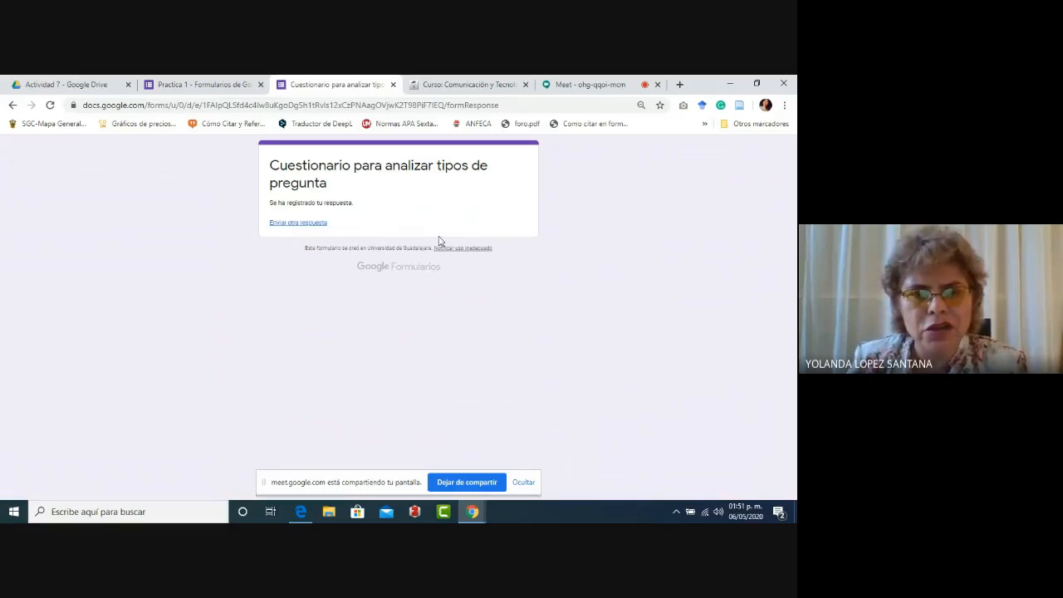
Return to the Practica 1 form editor and view the summary of submitted responses.
{"action": "left_click", "coordinate": [198, 86]}
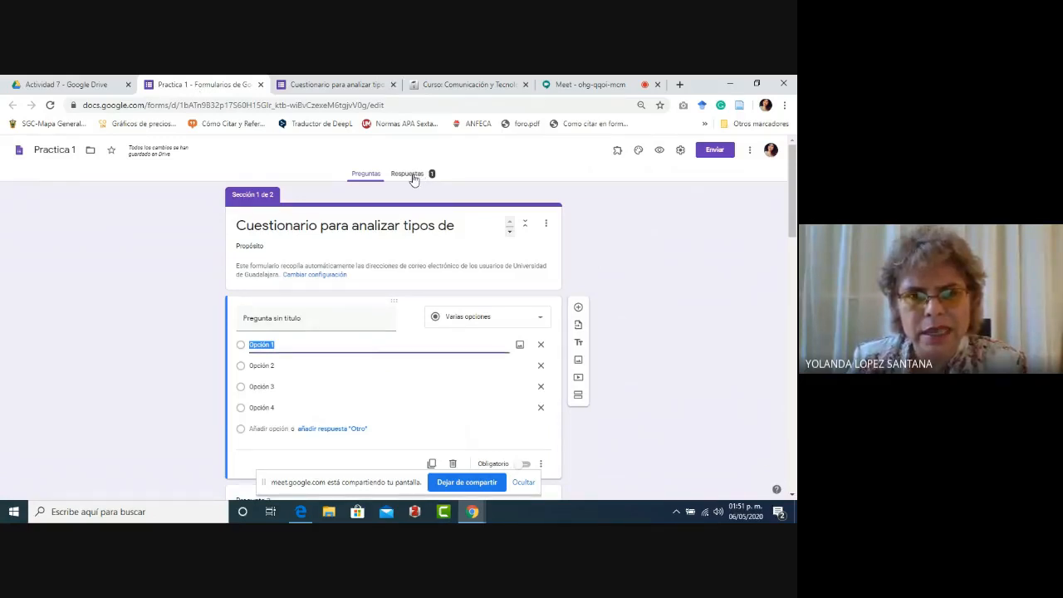
{"action": "left_click", "coordinate": [412, 176]}
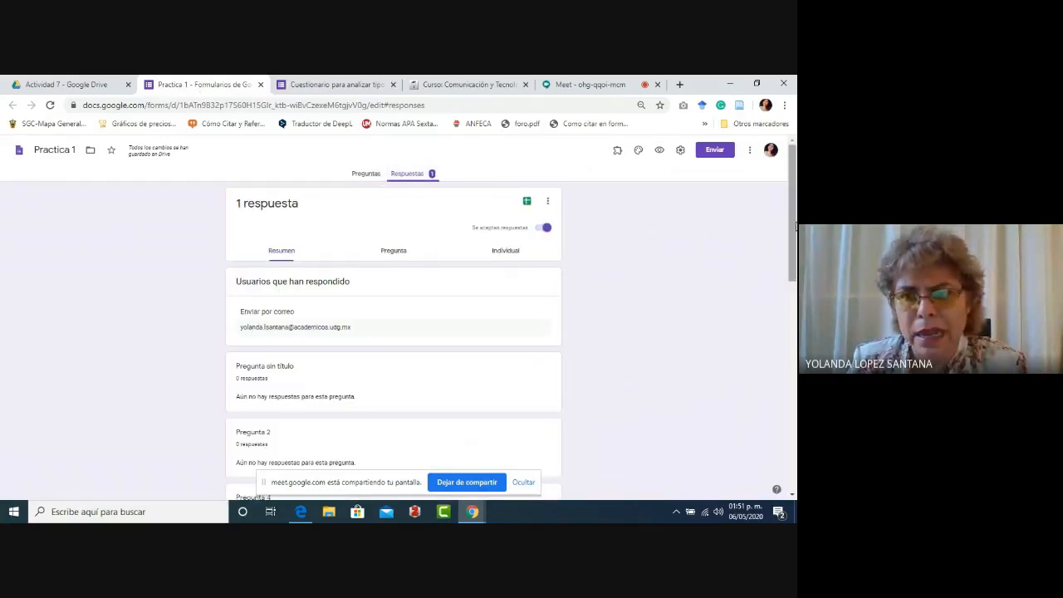
{"action": "mouse_move", "coordinate": [795, 225]}
{"action": "left_mouse_down"}
{"action": "mouse_move", "coordinate": [796, 419]}
{"action": "mouse_move", "coordinate": [796, 222]}
{"action": "left_mouse_up"}
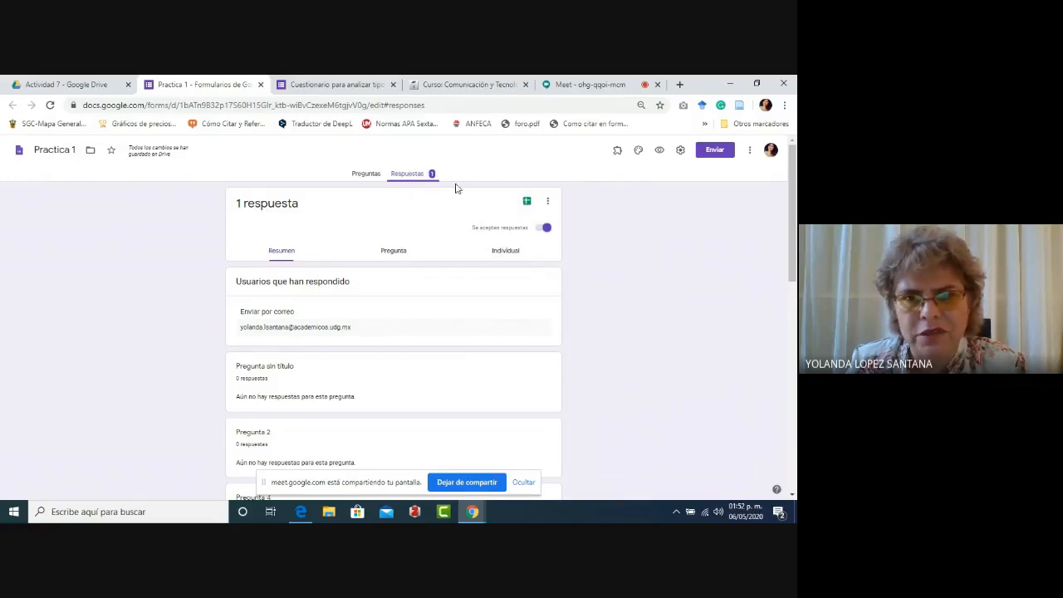
Stop the form from accepting responses and turn response acceptance back on.
{"action": "left_click", "coordinate": [544, 228]}
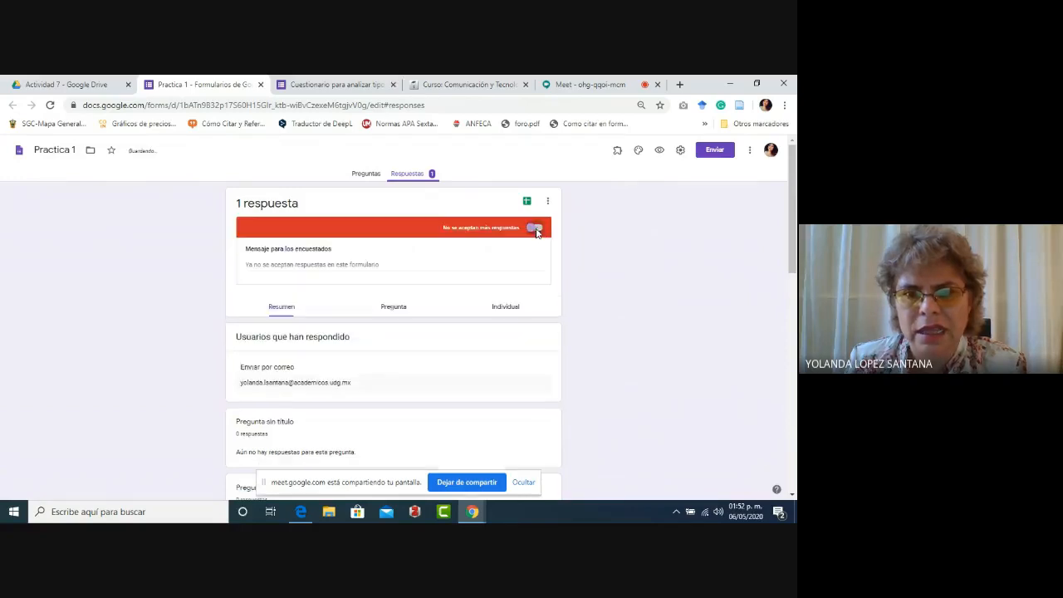
{"action": "left_click", "coordinate": [546, 230]}
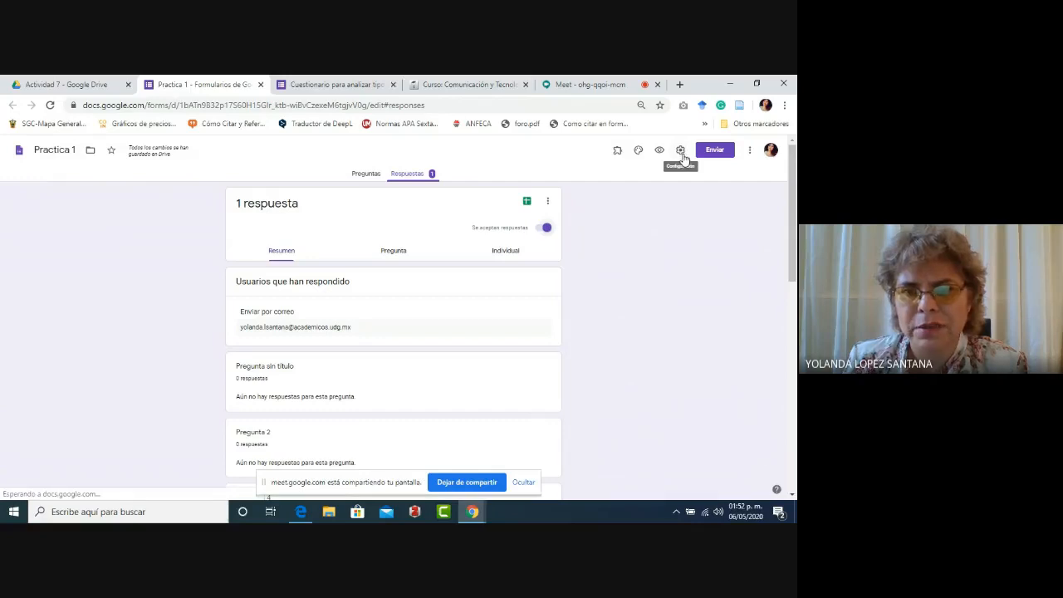
Review the form's general and presentation settings, try removing the restriction to Universidad de Guadalajara users, and discard the changes.
{"action": "left_click", "coordinate": [683, 155]}
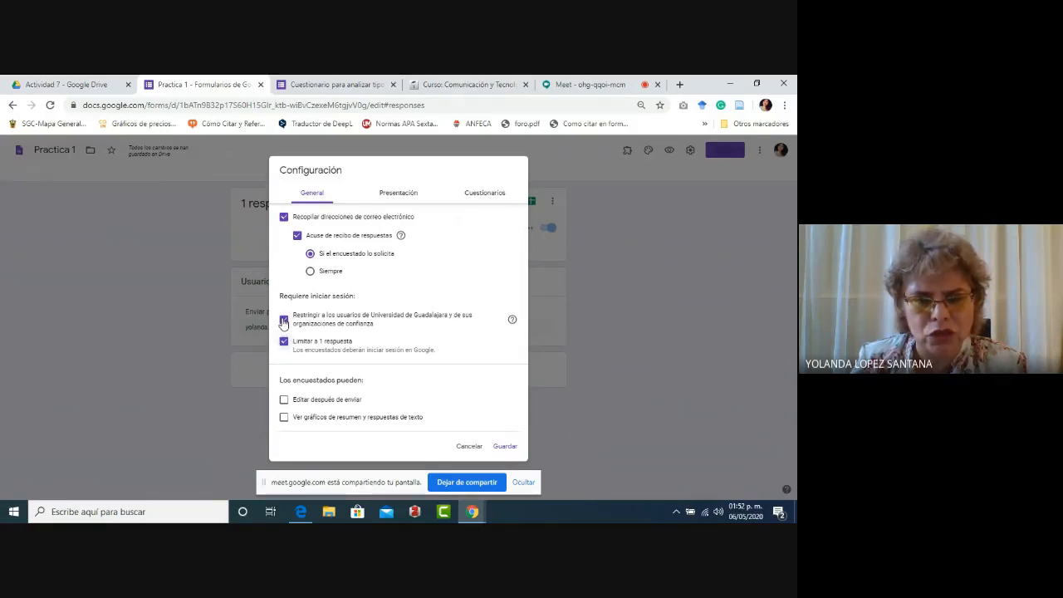
{"action": "left_click", "coordinate": [283, 321]}
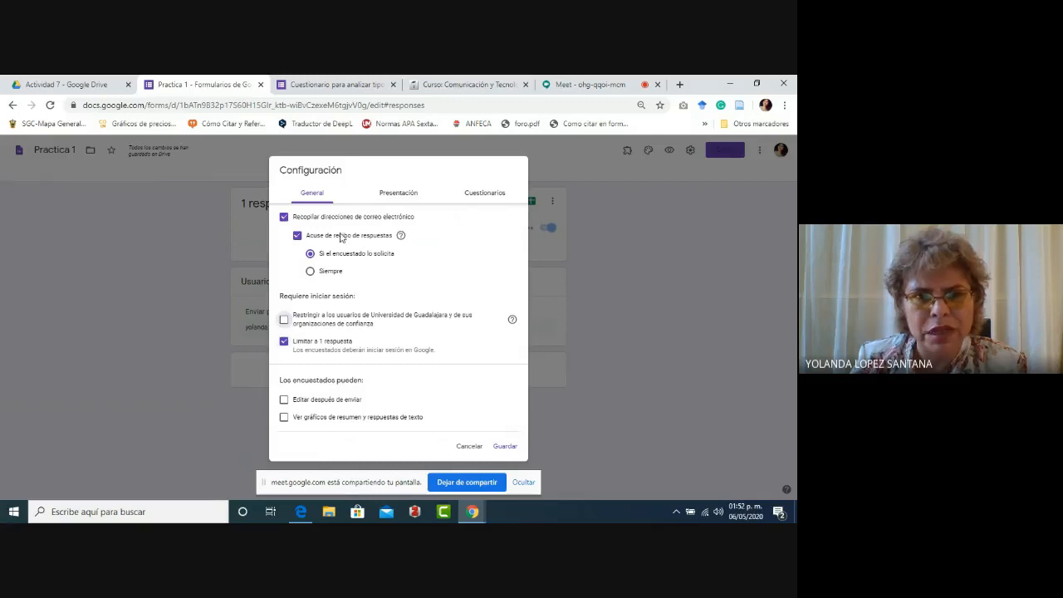
{"action": "left_click", "coordinate": [405, 196]}
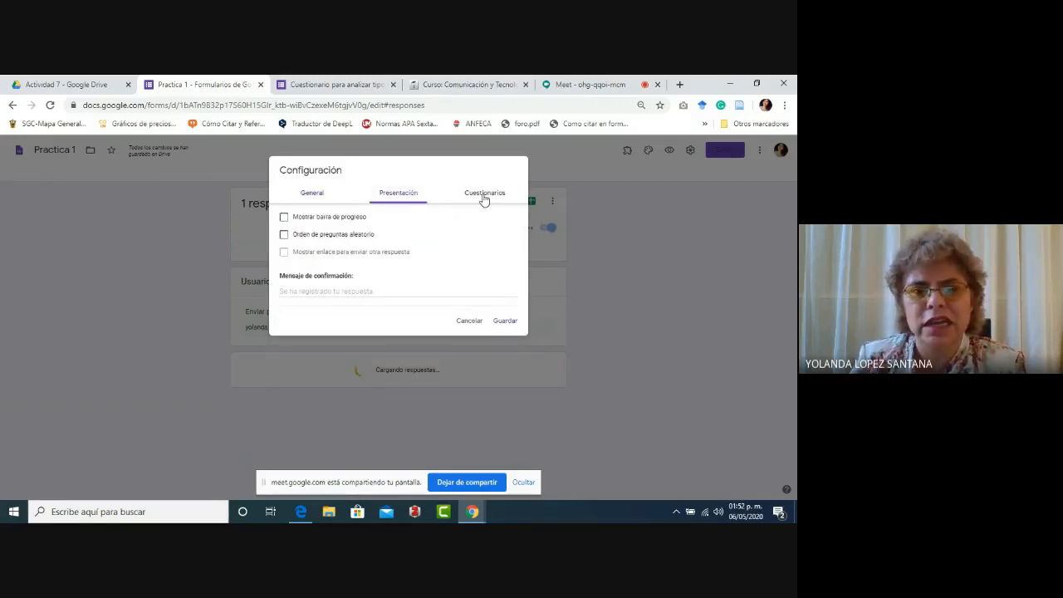
{"action": "left_click", "coordinate": [312, 196]}
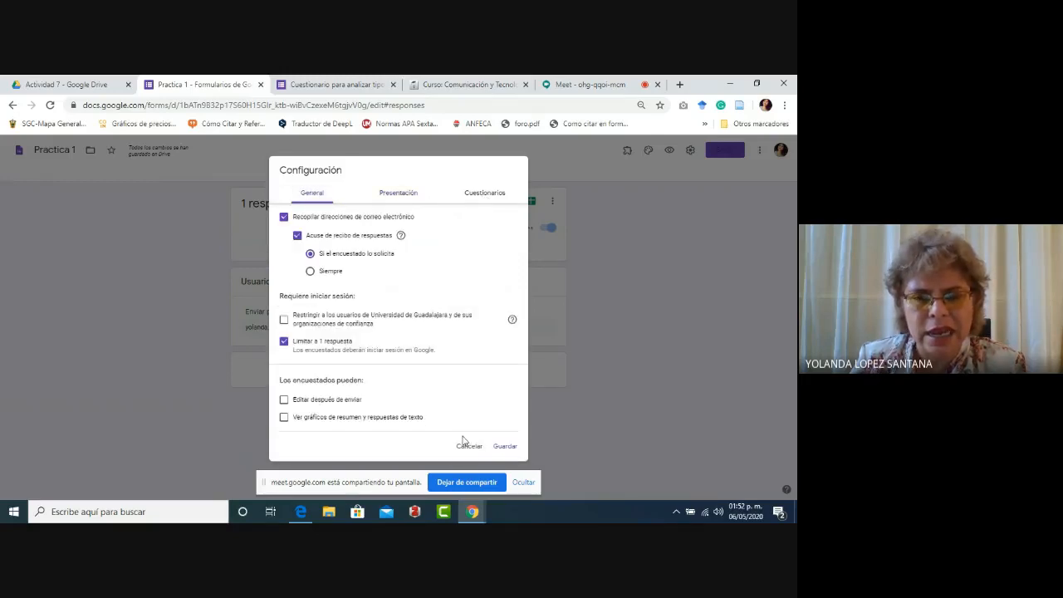
{"action": "left_click", "coordinate": [477, 446]}
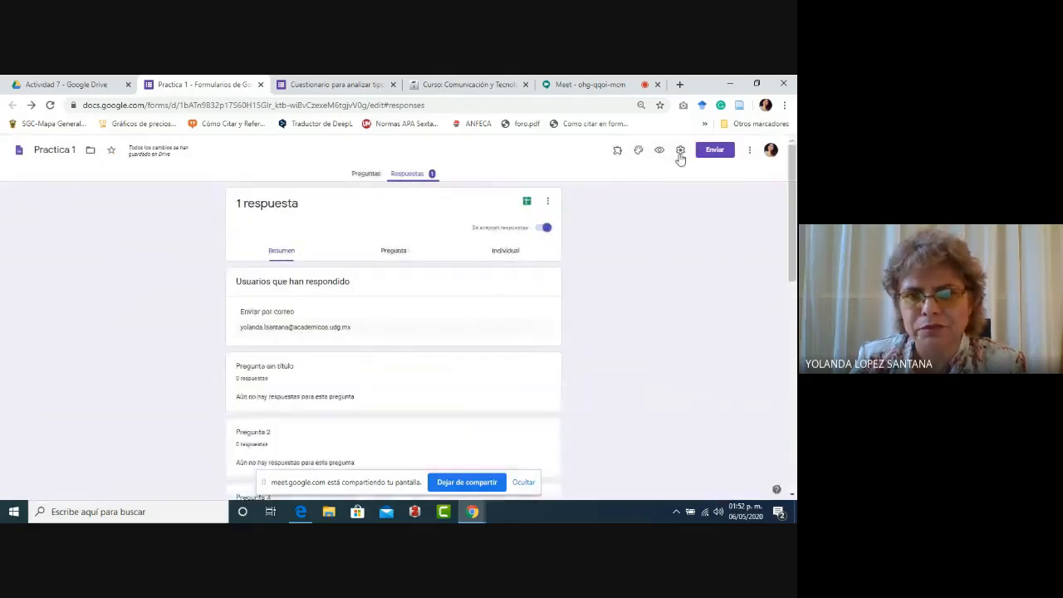
View the options for sending the form by link, shorten the URL, and close them without sending.
{"action": "left_click", "coordinate": [714, 152]}
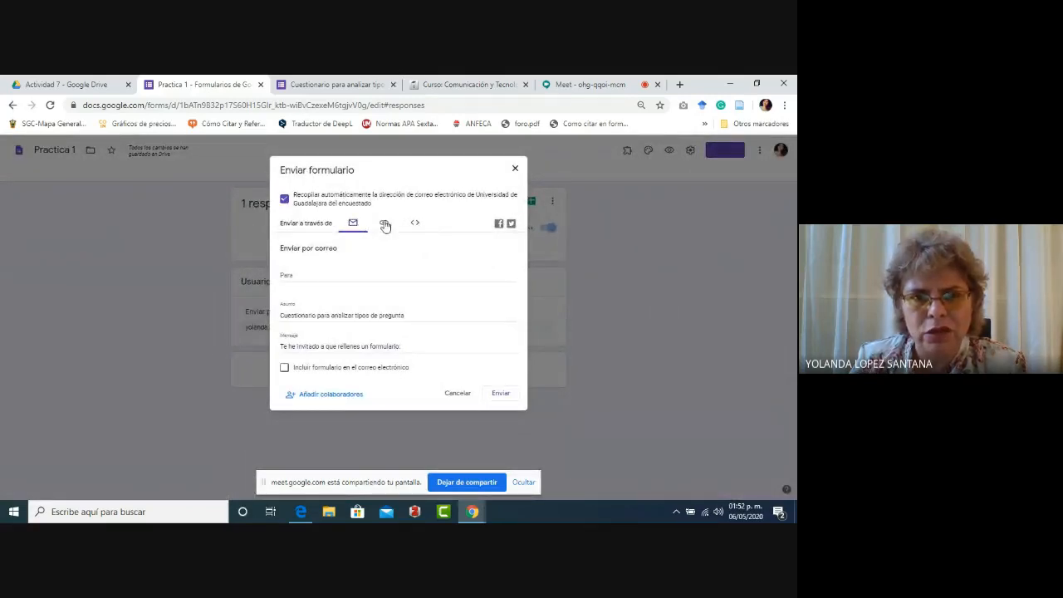
{"action": "left_click", "coordinate": [385, 225]}
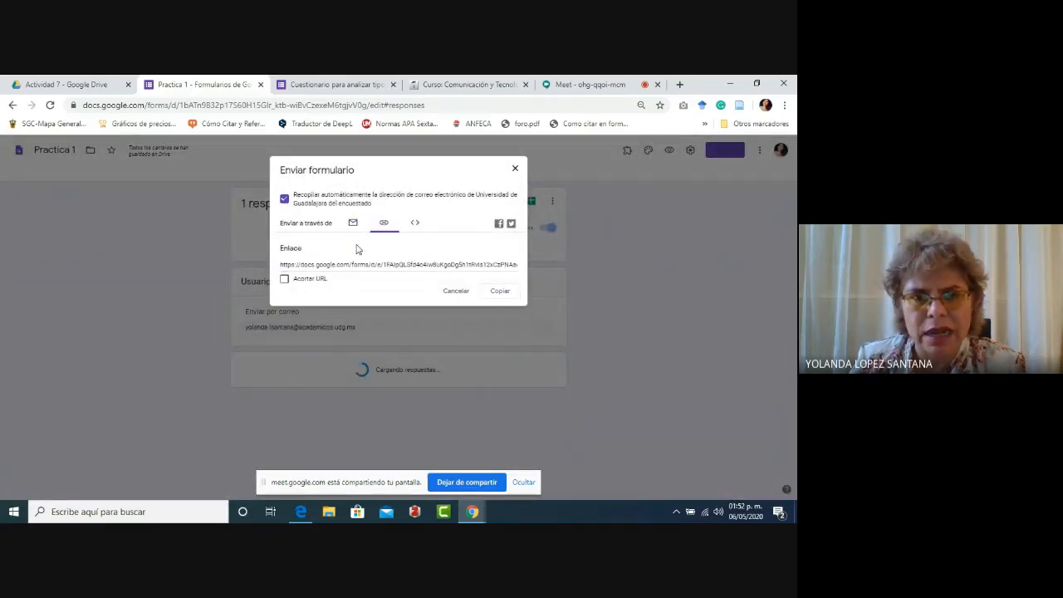
{"action": "left_click", "coordinate": [285, 281]}
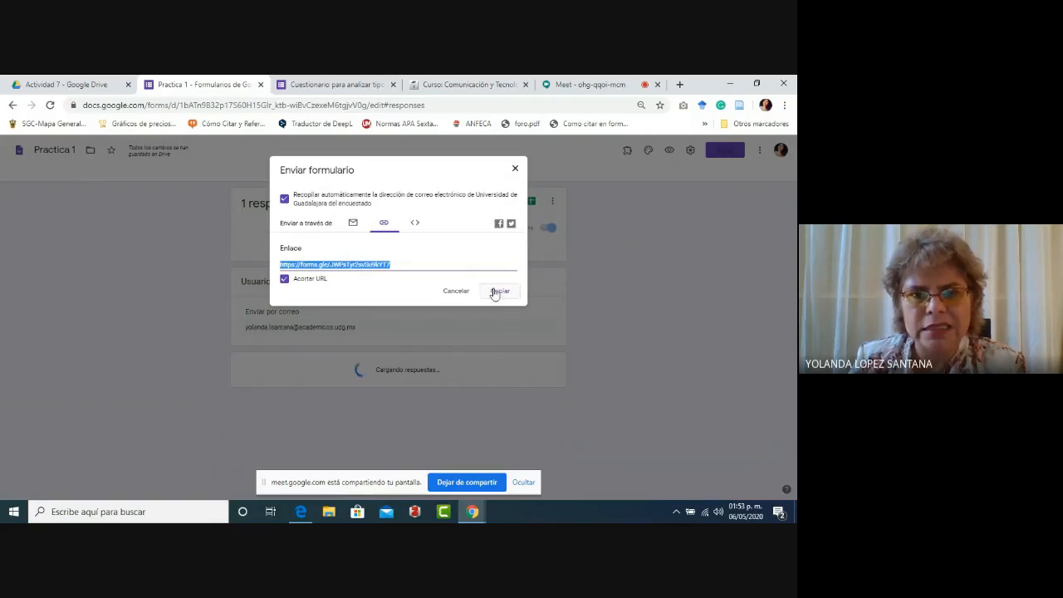
{"action": "left_click", "coordinate": [462, 294]}
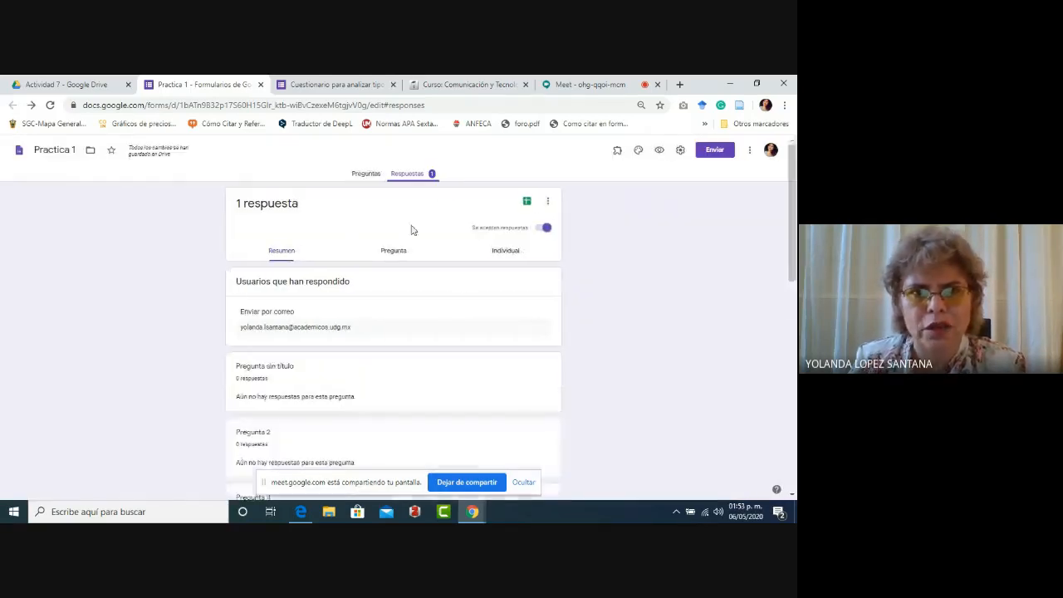
Switch to the Google Meet call and stop sharing the screen.
{"action": "left_click", "coordinate": [591, 85]}
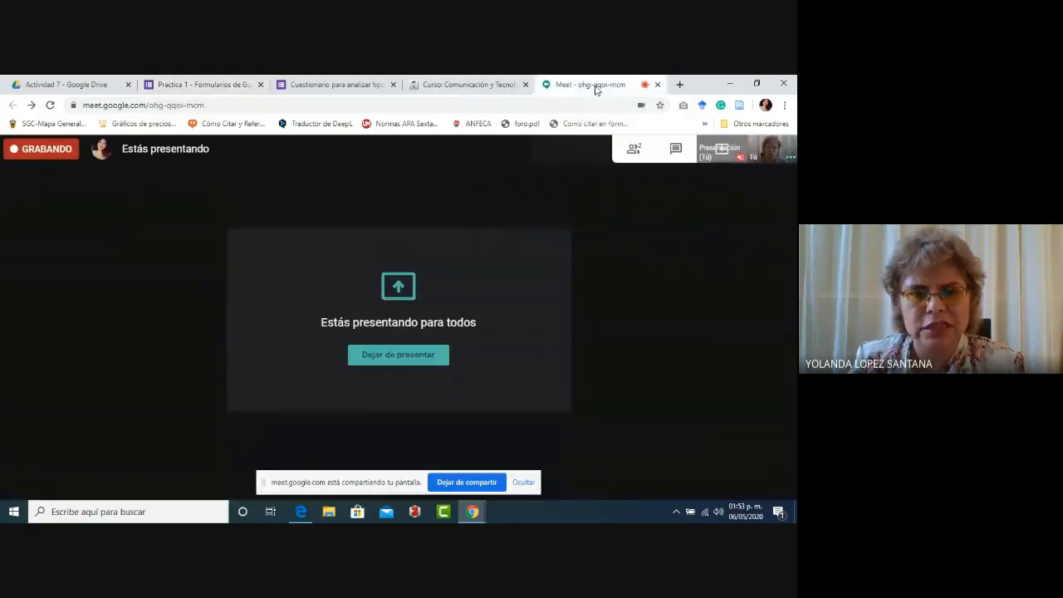
{"action": "left_click", "coordinate": [467, 482]}
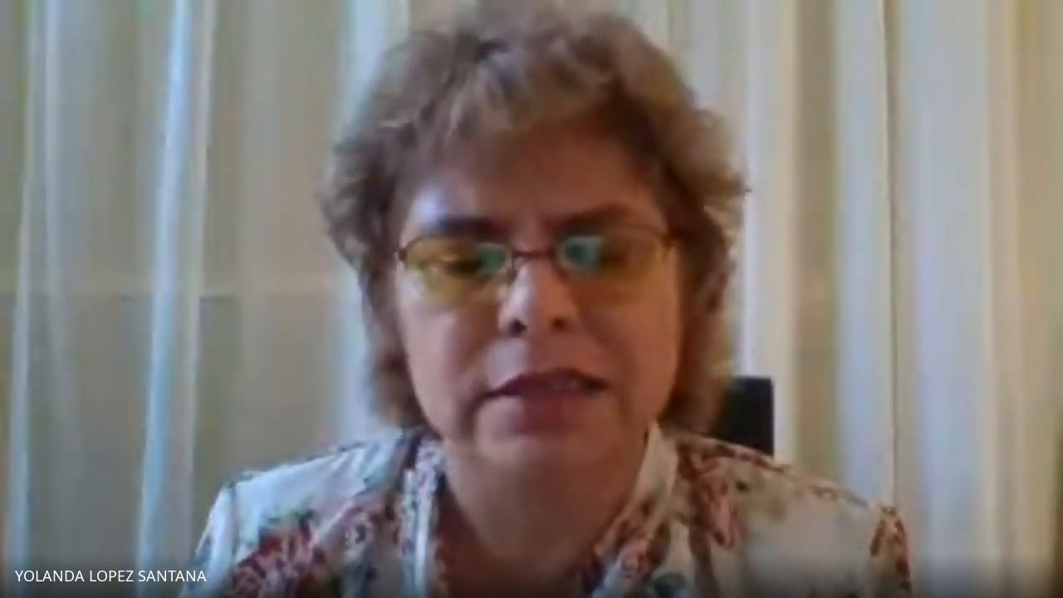